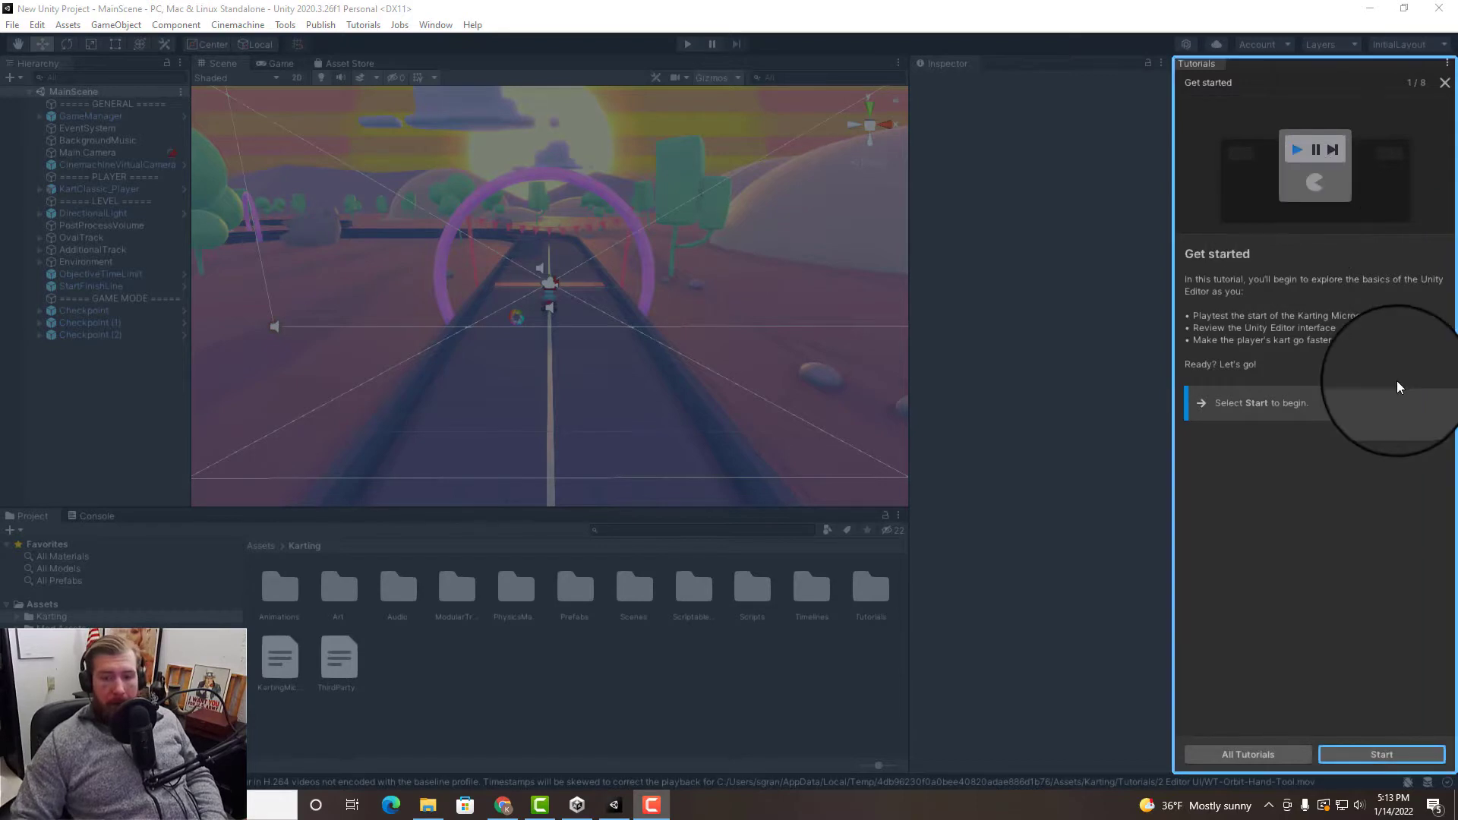
# Step: Begin the Get started tutorial and playtest the game in Play Mode, racing the kart through all three checkpoints to the finish line
pyautogui.click(1376, 754)
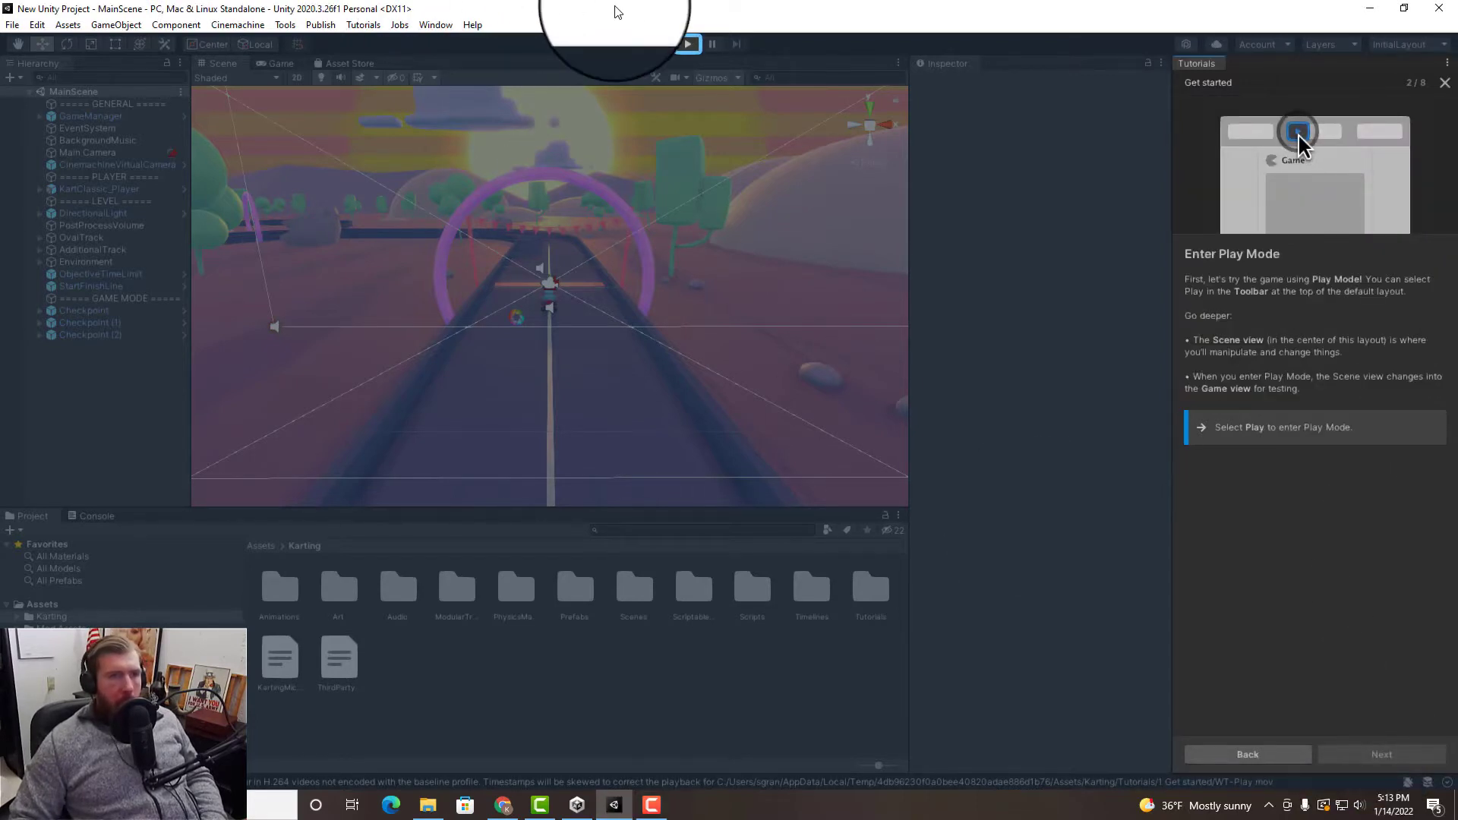
pyautogui.click(686, 45)
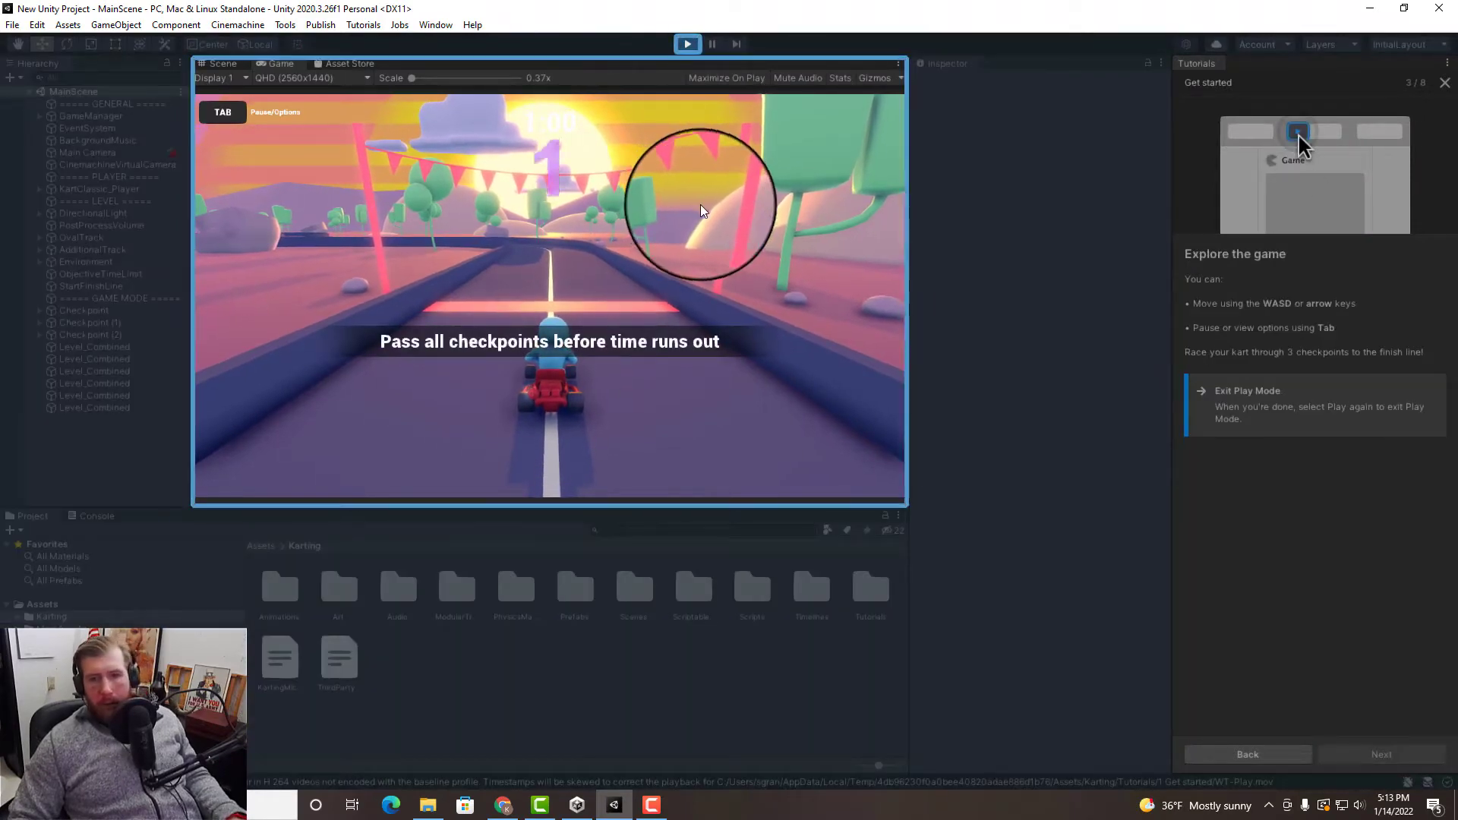
pyautogui.press('w')
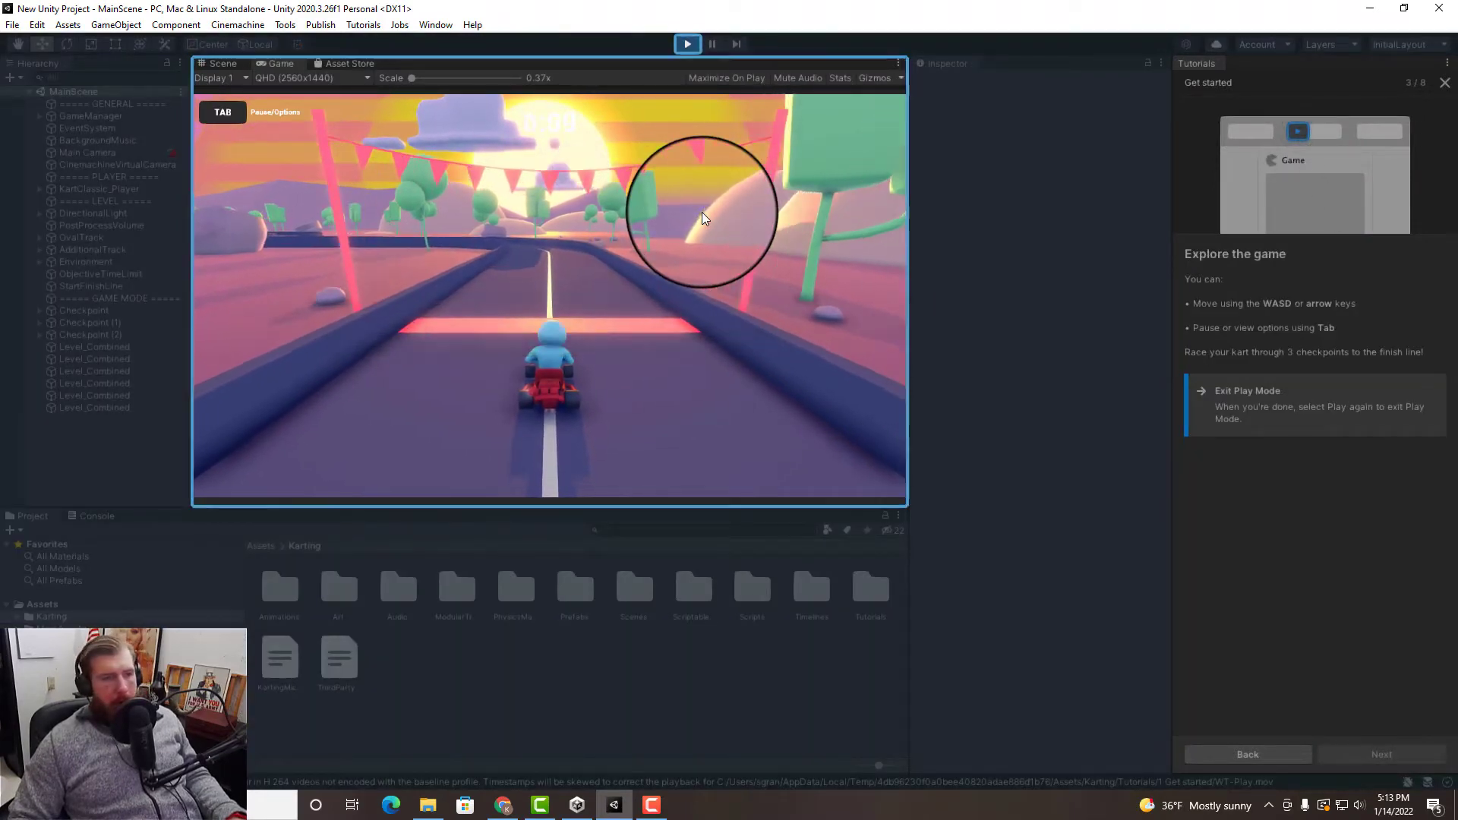
pyautogui.press('a')
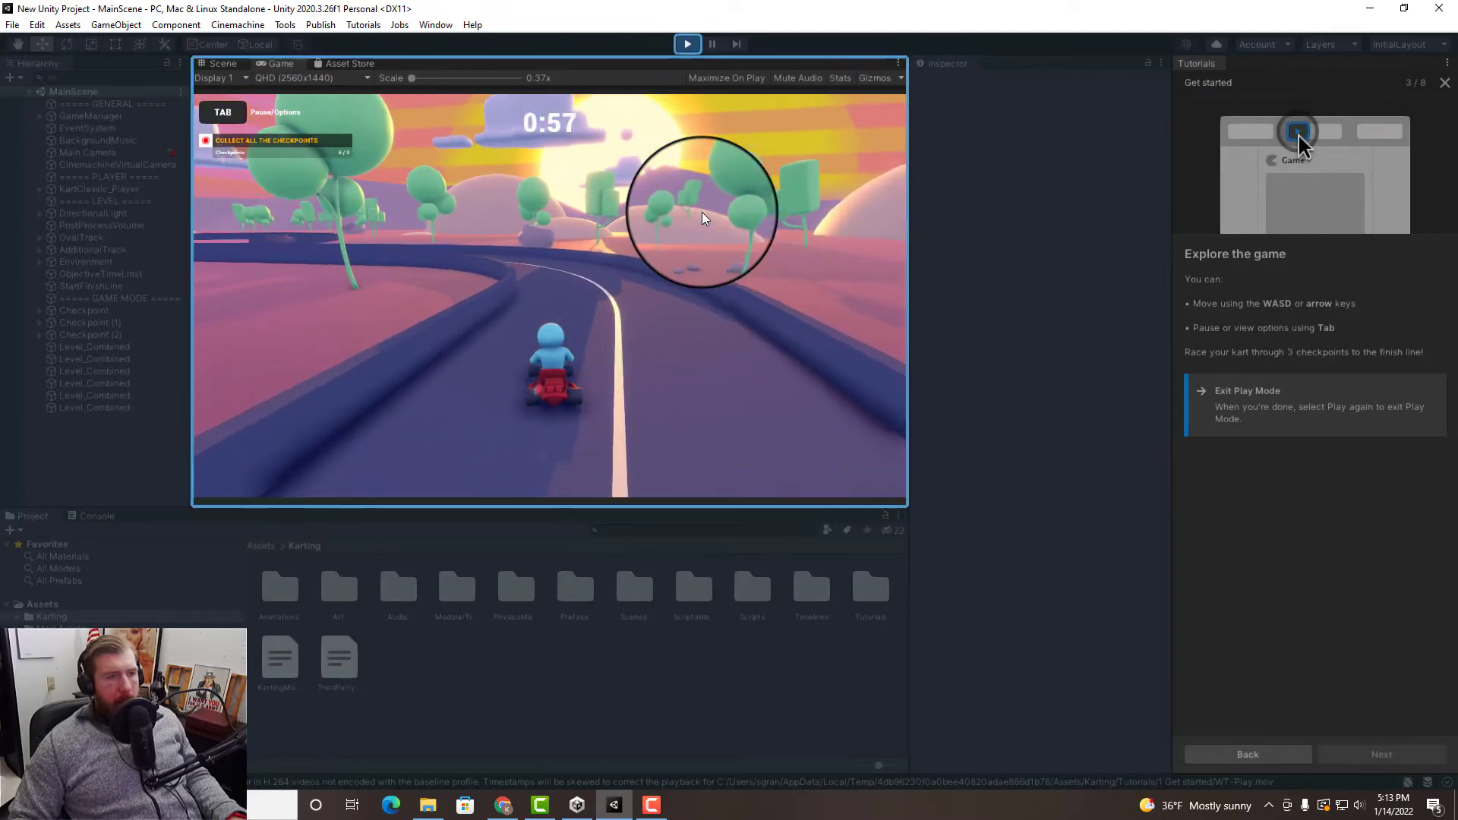
pyautogui.press('d')
pyautogui.press('a')
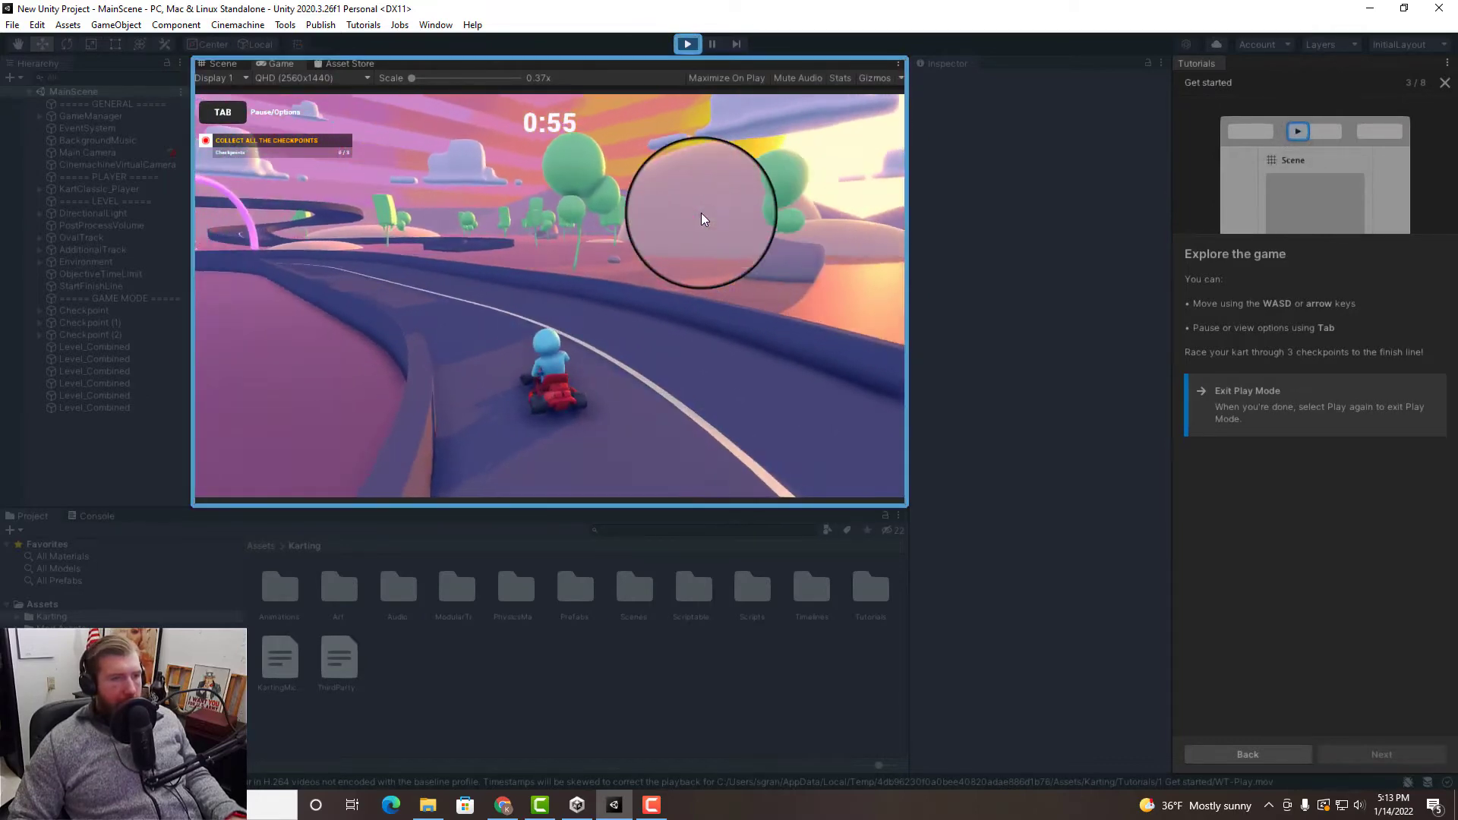
pyautogui.press('a')
pyautogui.press('d')
pyautogui.press('a')
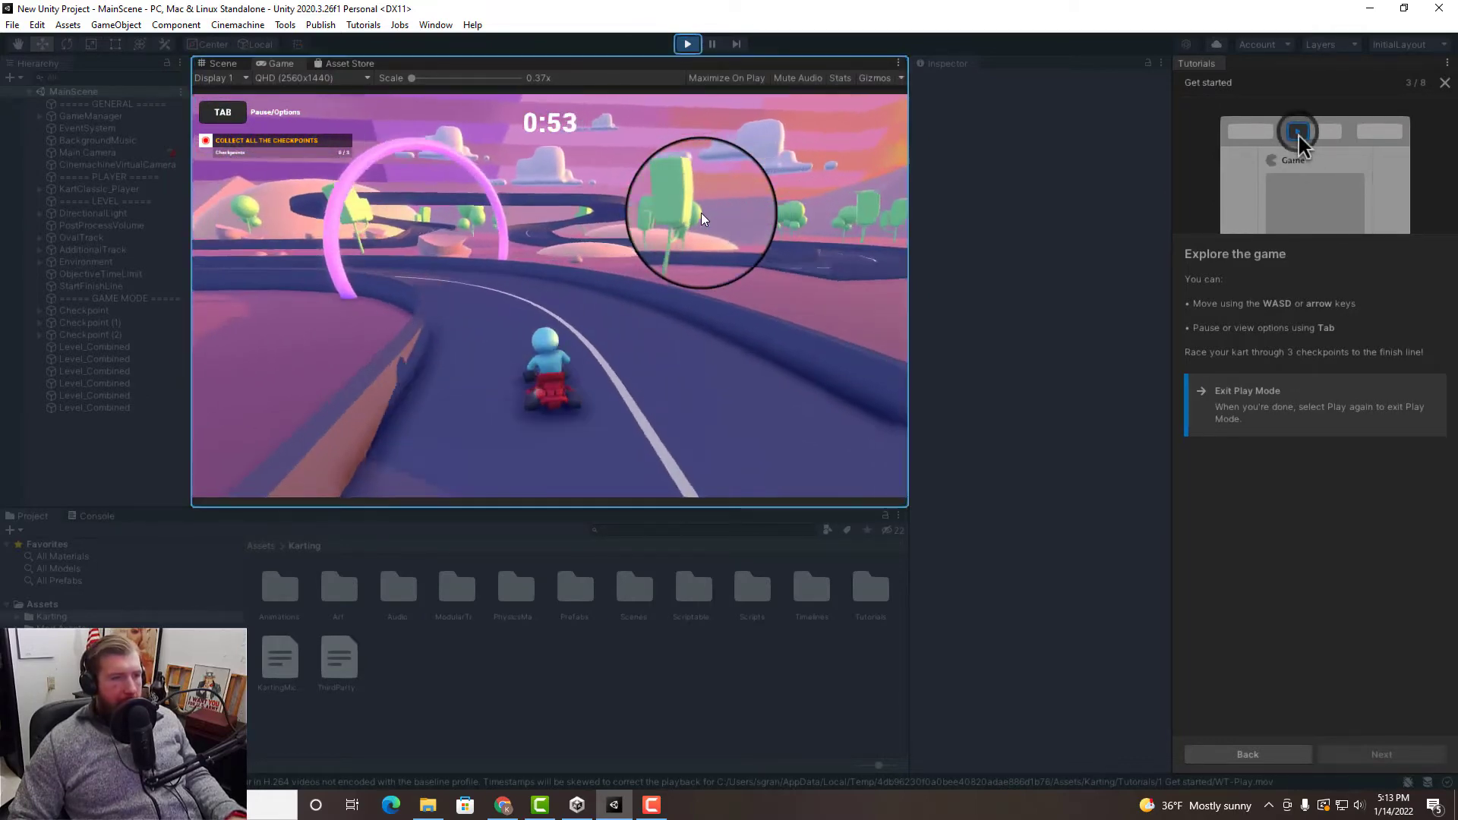
pyautogui.press('a')
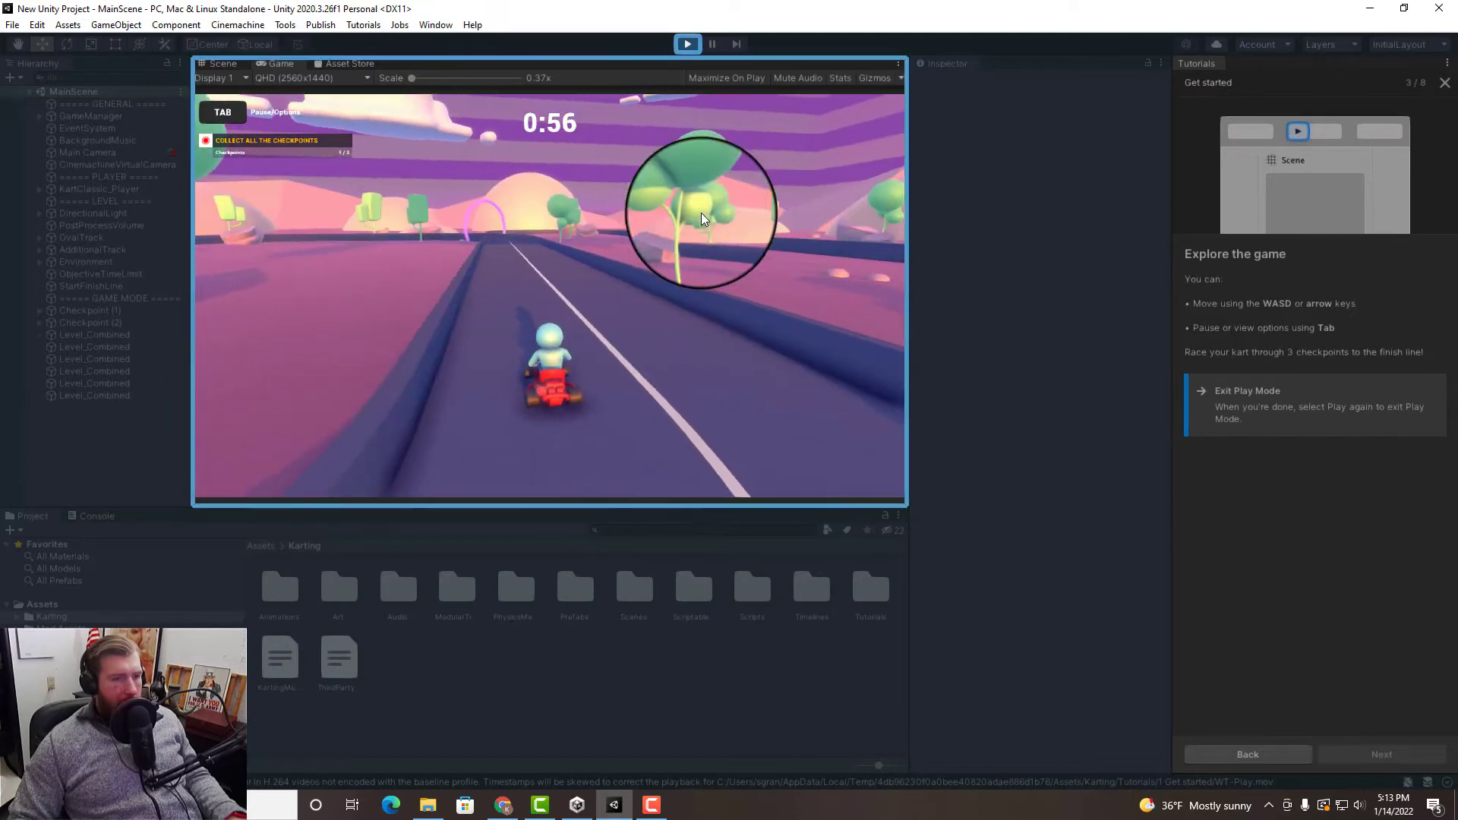
pyautogui.press('w')
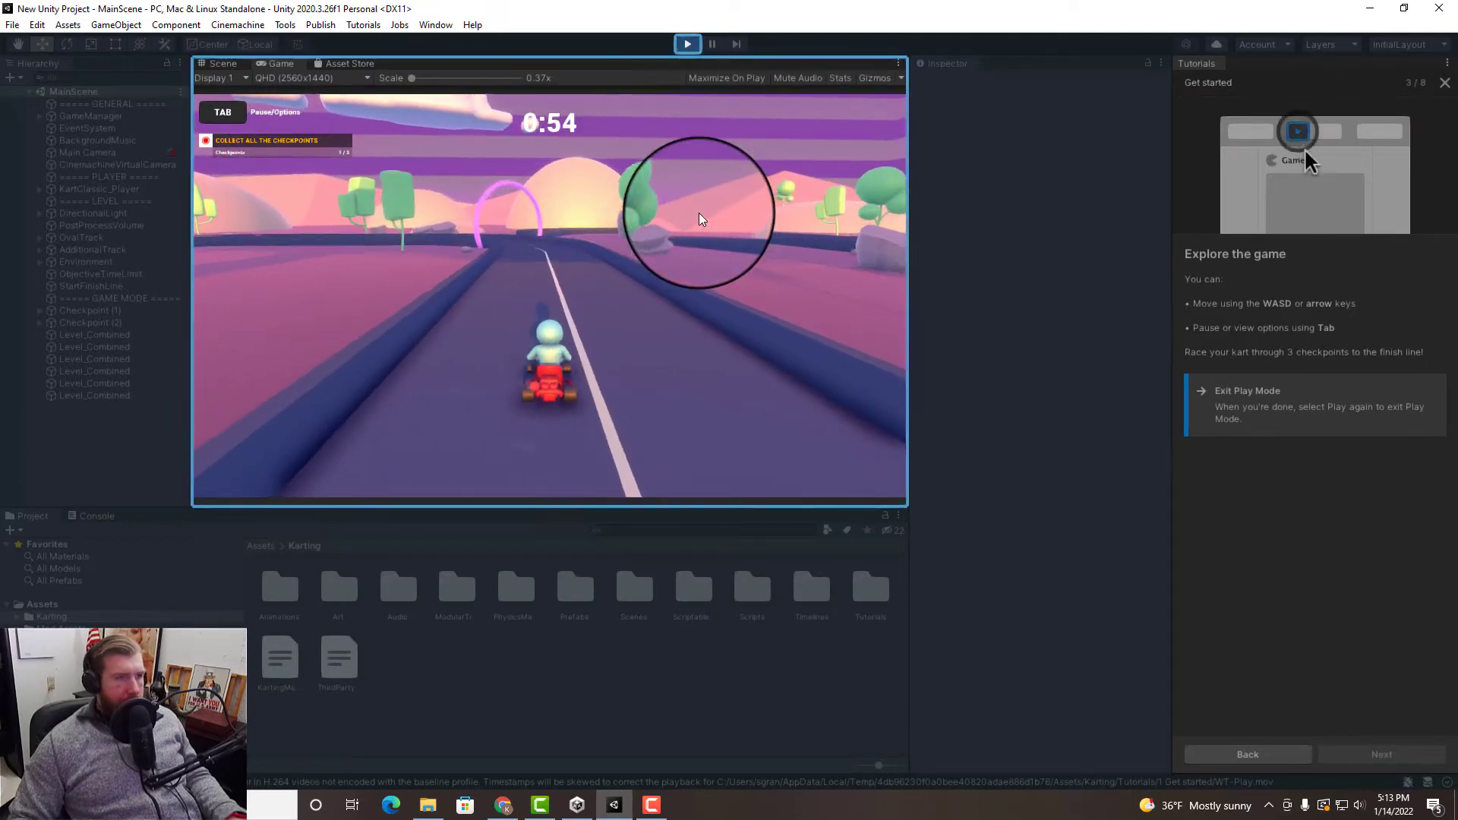
pyautogui.press('a')
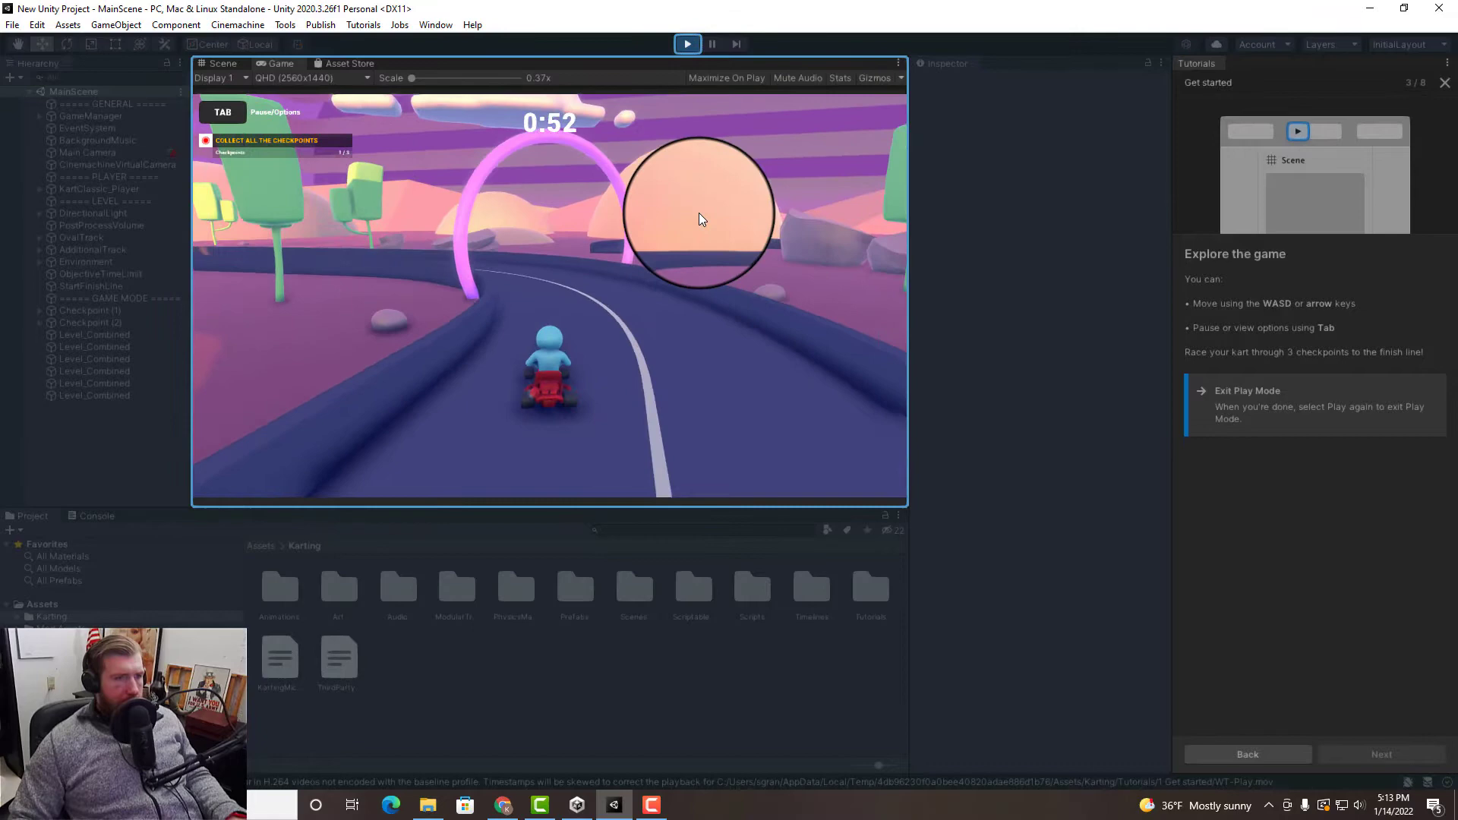
pyautogui.press('w')
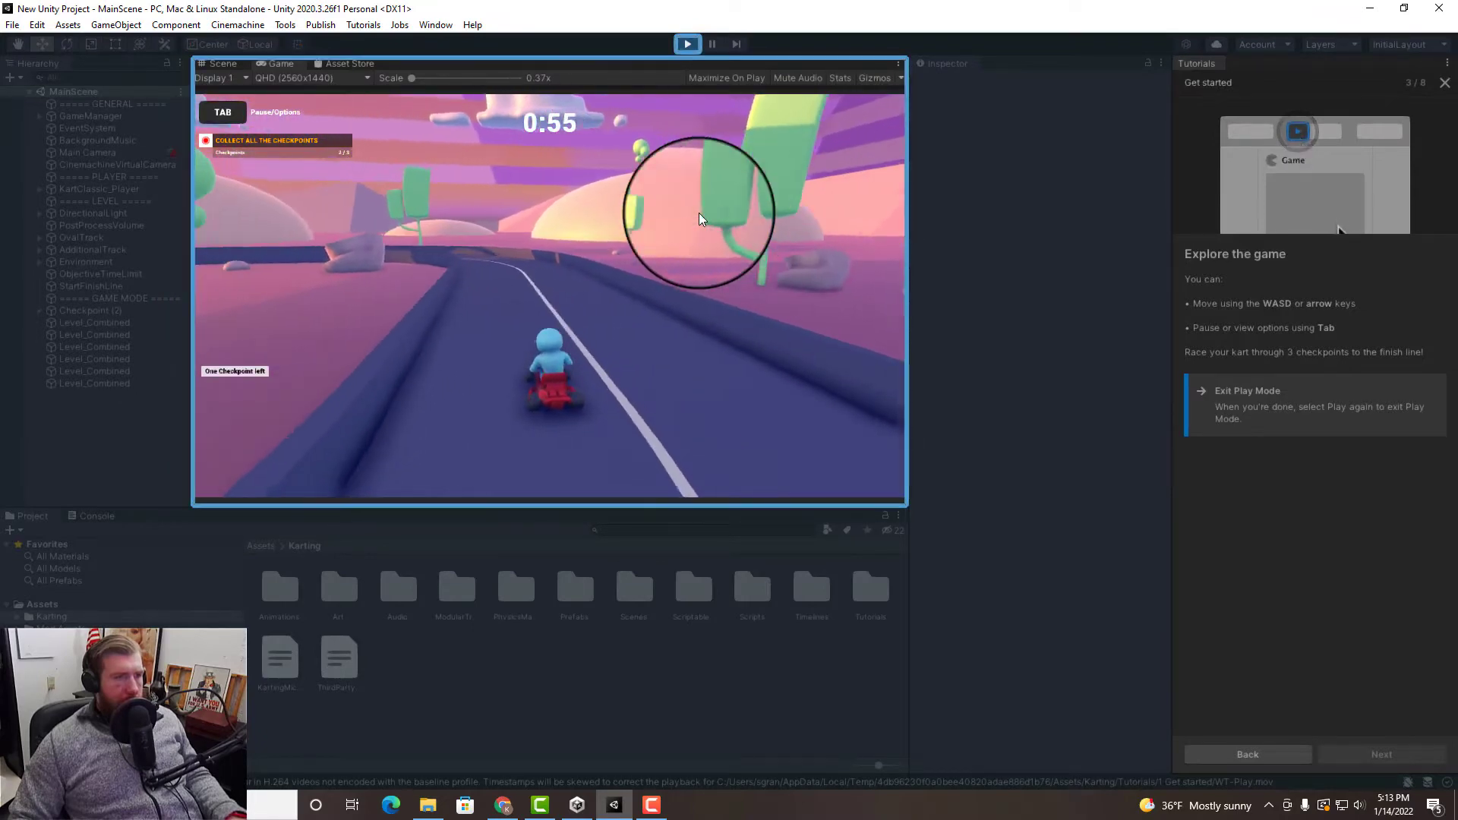
pyautogui.press('a')
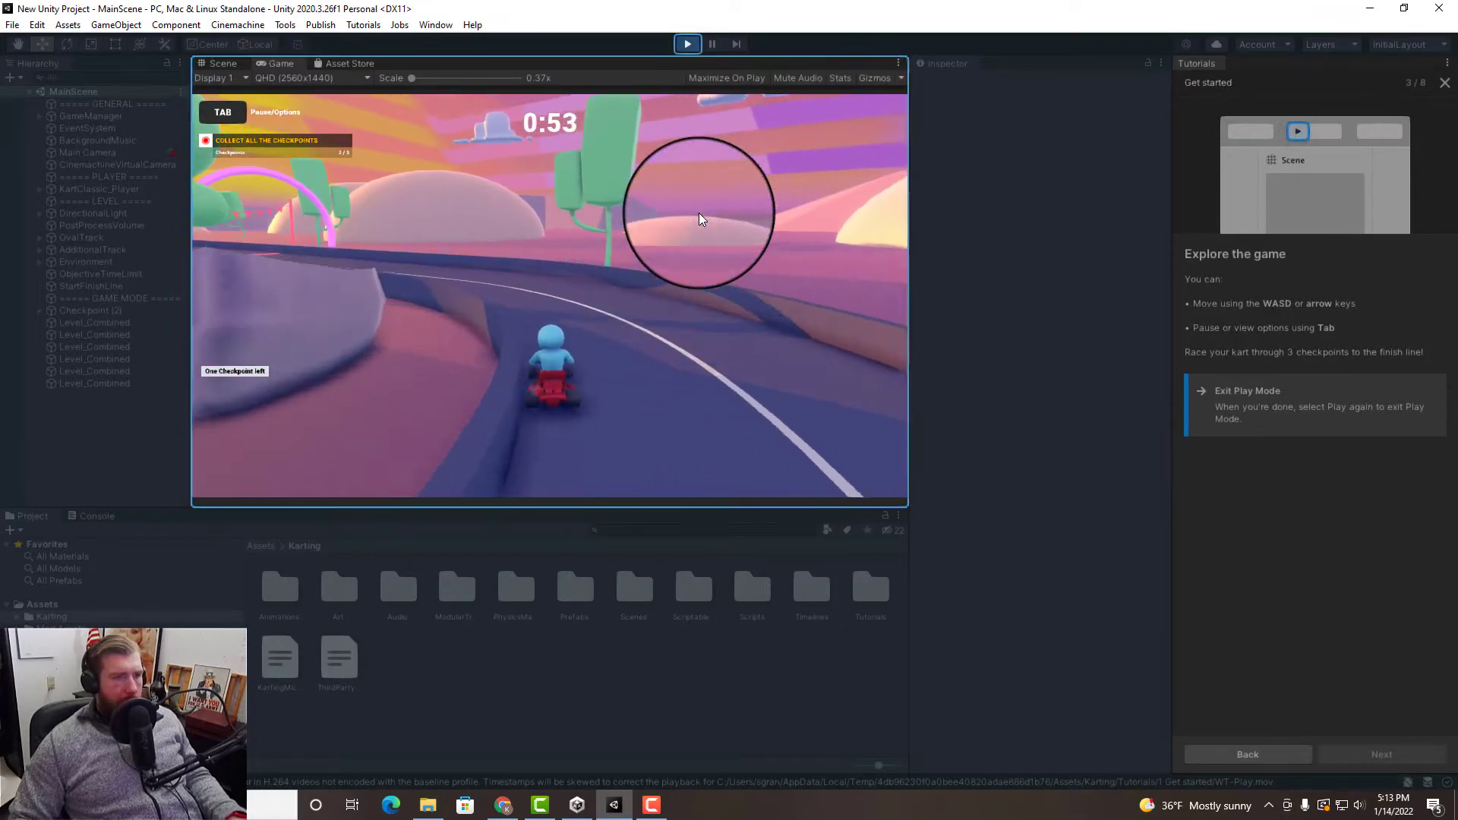
pyautogui.press('a')
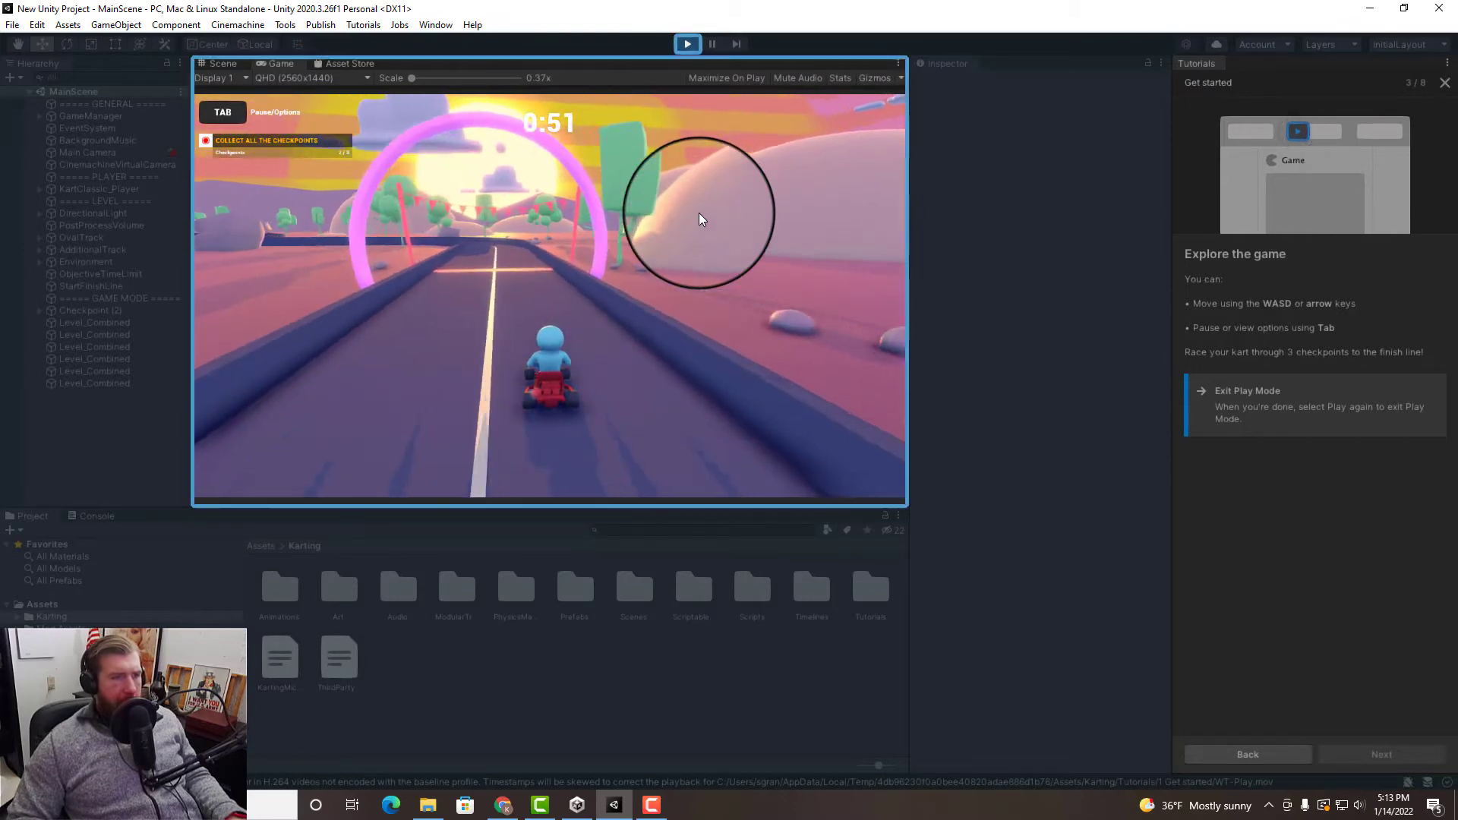
pyautogui.press('w')
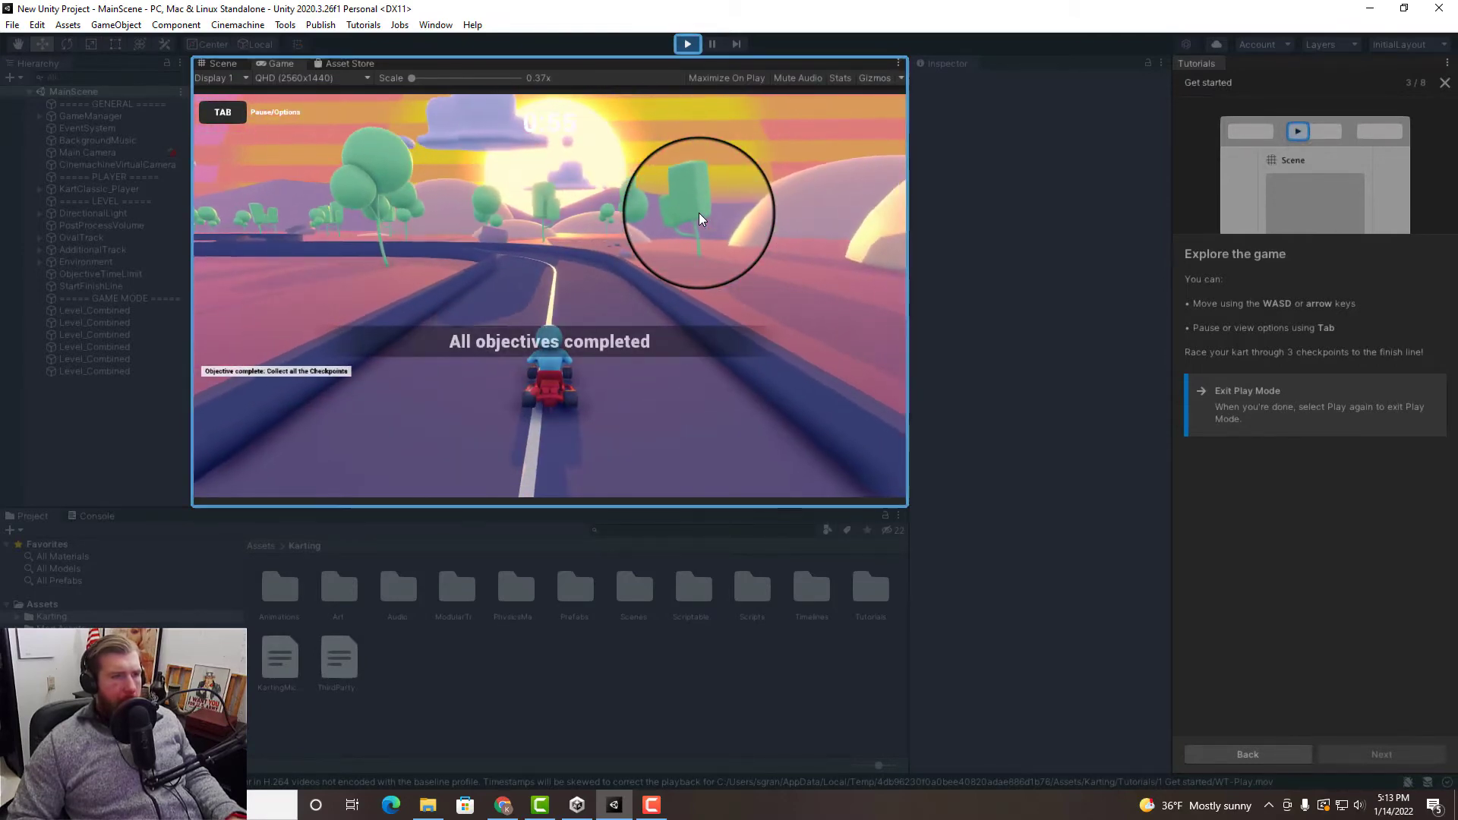
# Step: Exit Play Mode and select the KartClassic_Player GameObject in the scene hierarchy
pyautogui.click(691, 50)
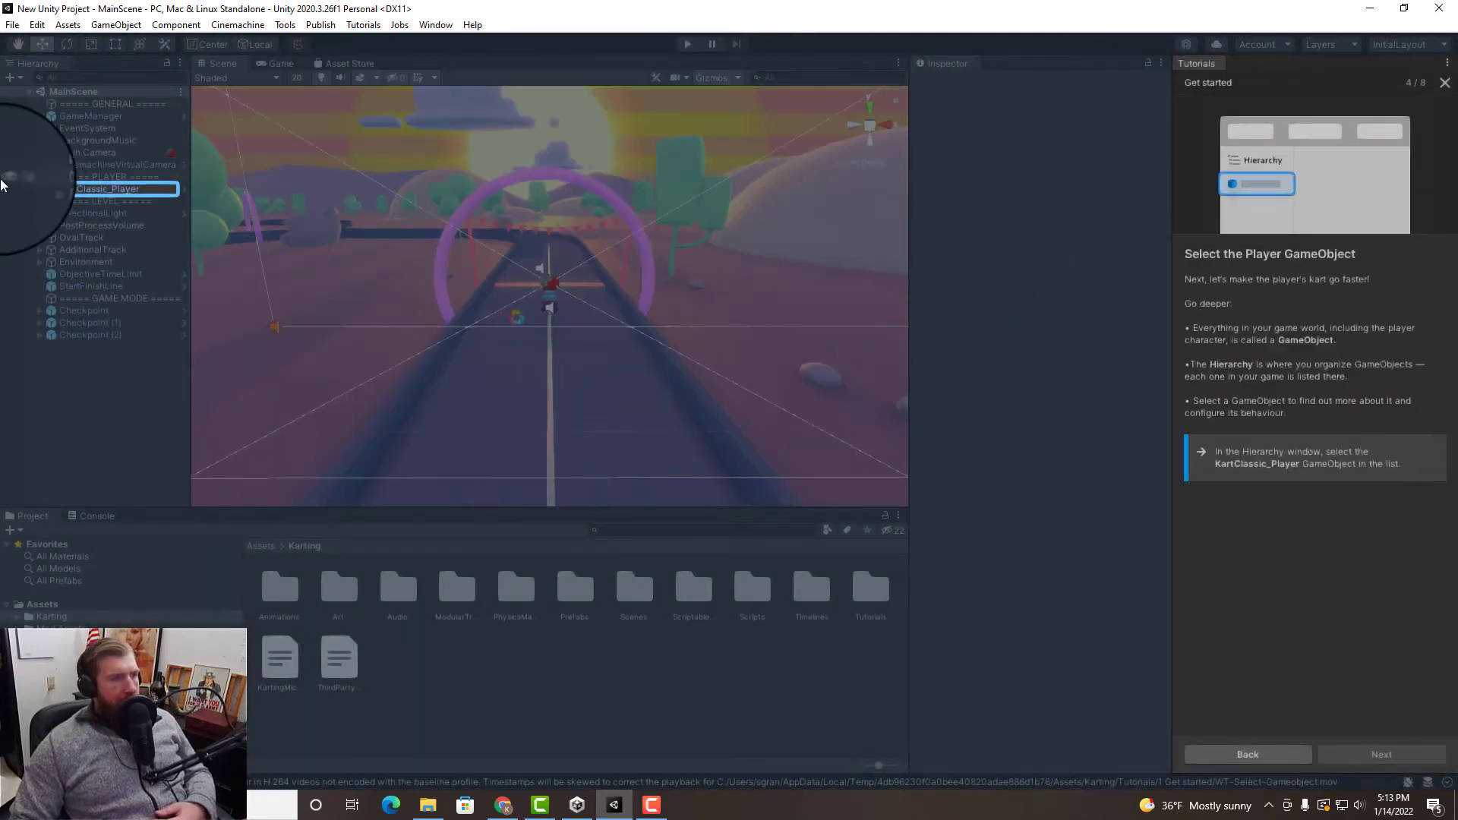
pyautogui.click(87, 189)
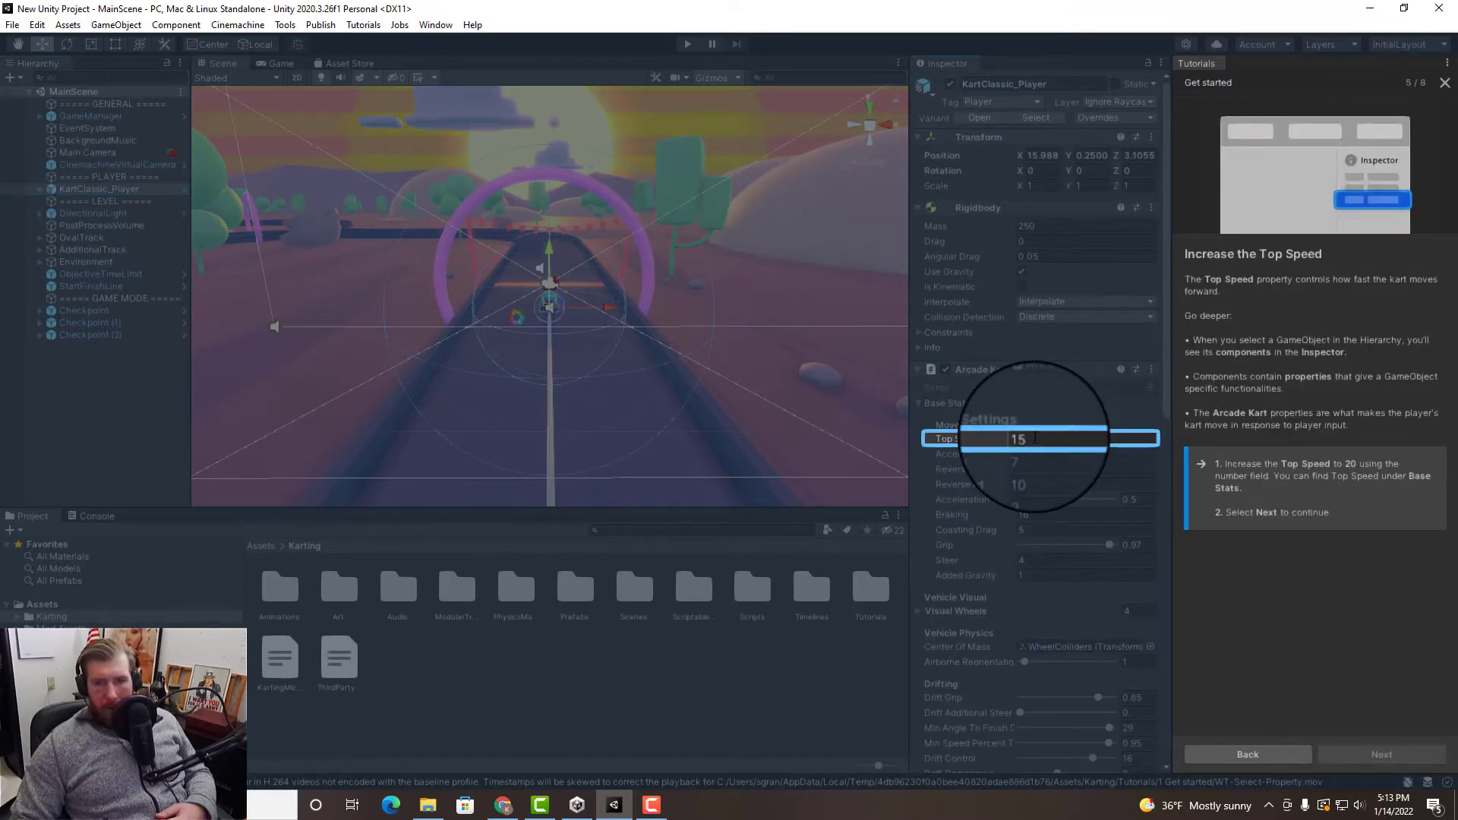
# Step: Try a Top Speed of 50 in the Arcade Kart base stats of the player's kart
pyautogui.click(1035, 438)
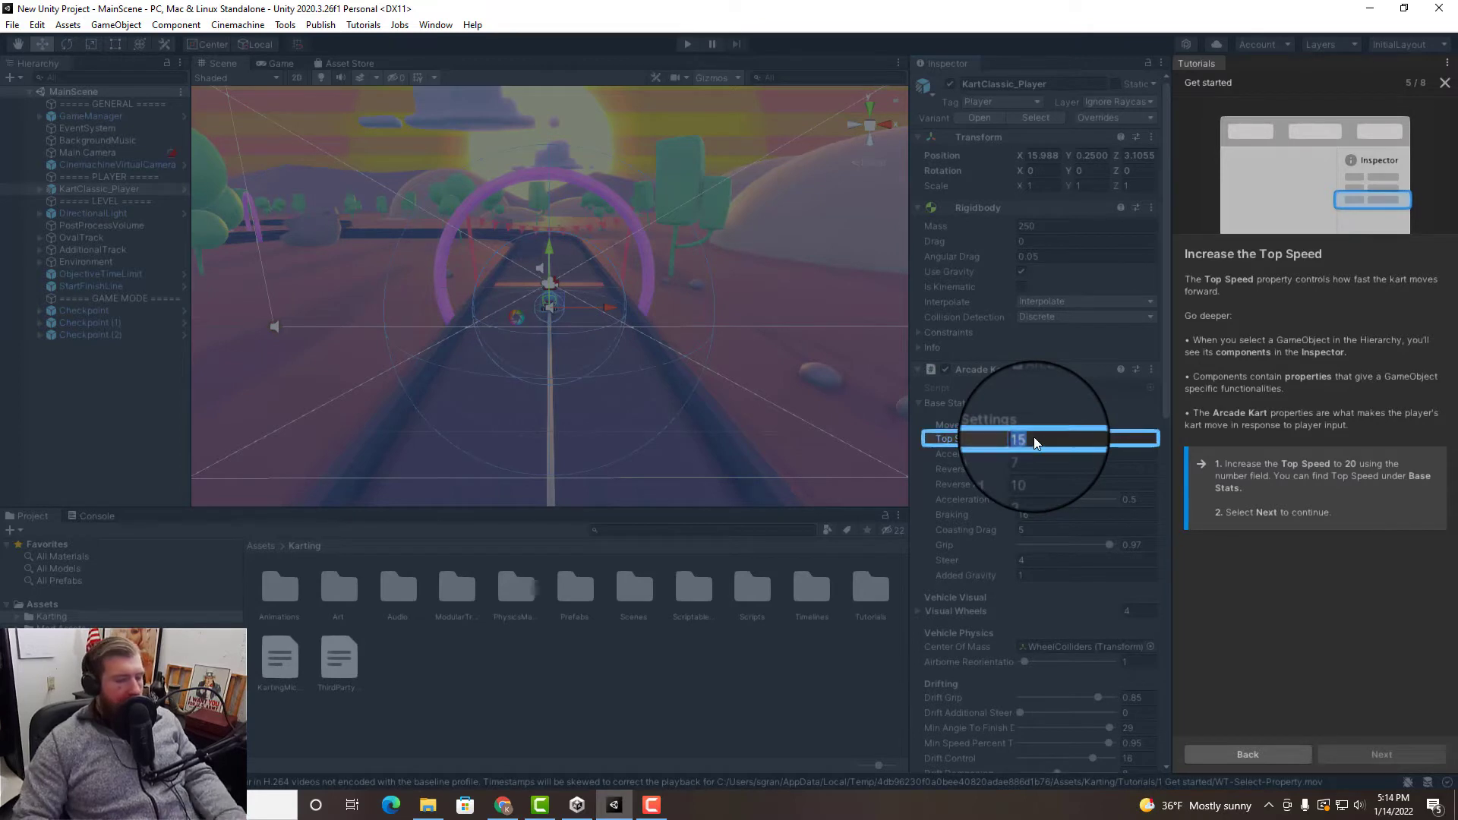
pyautogui.write('5')
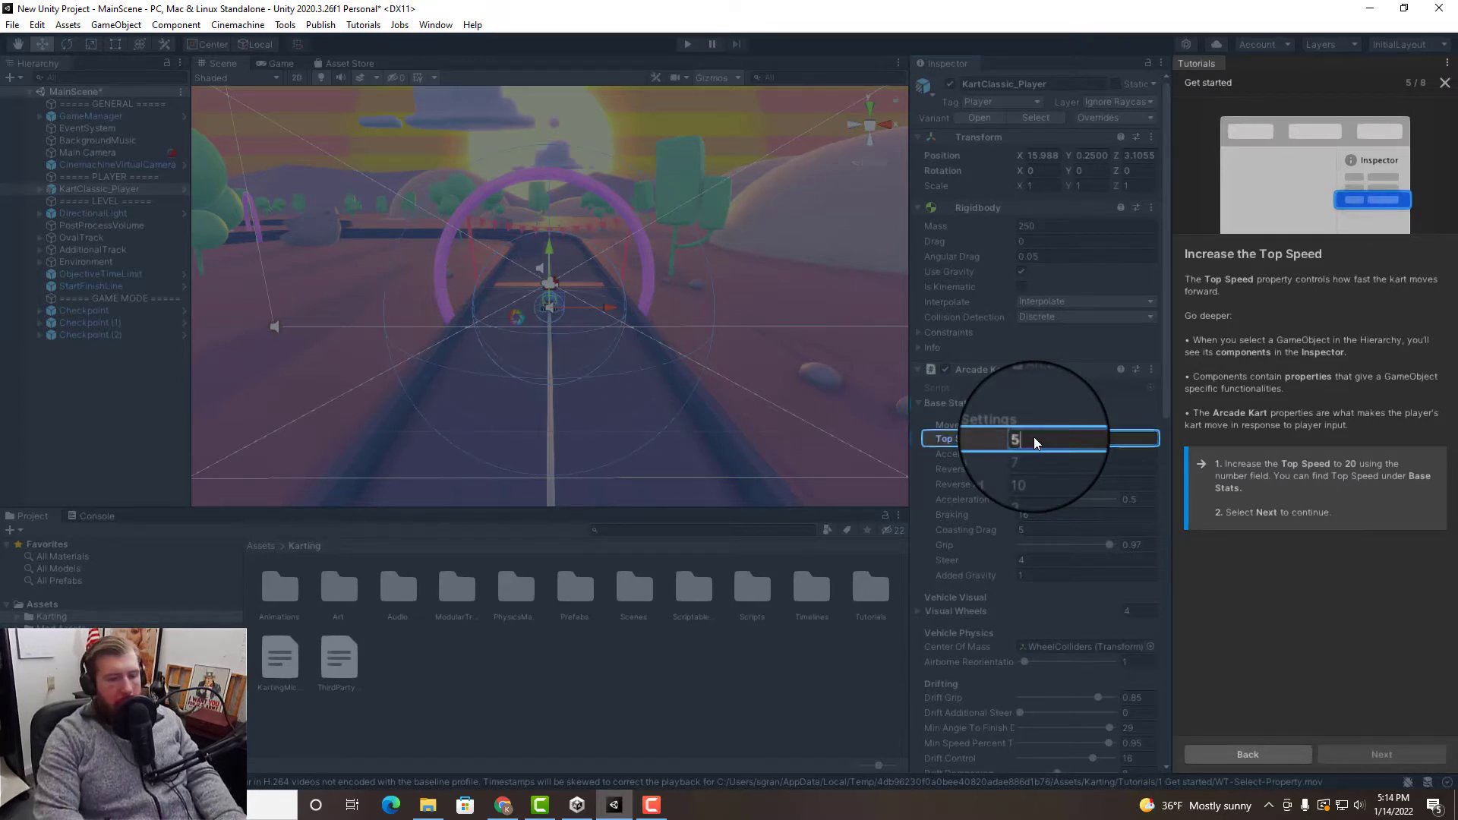
pyautogui.write('0')
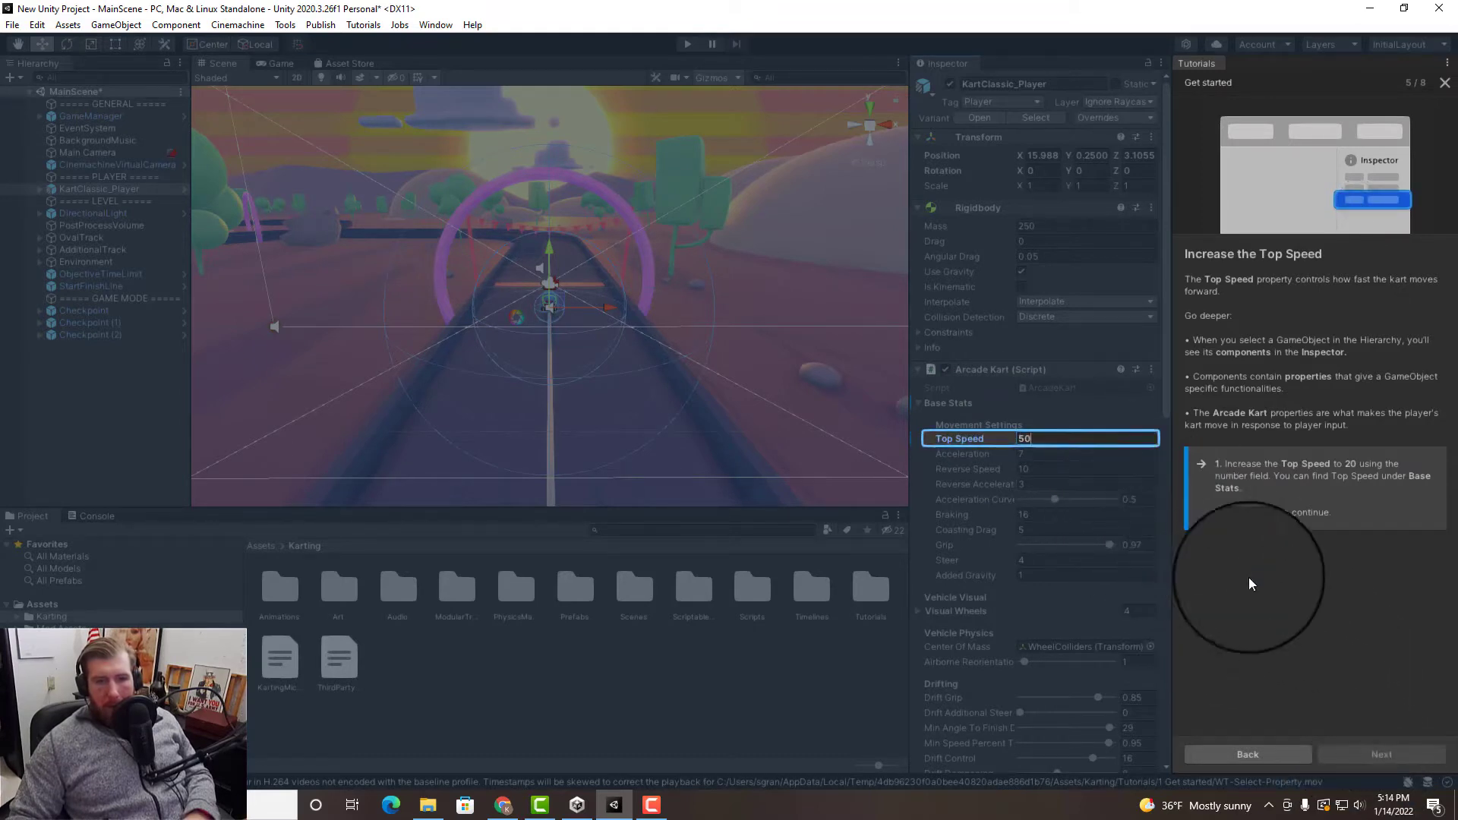
pyautogui.click(1282, 622)
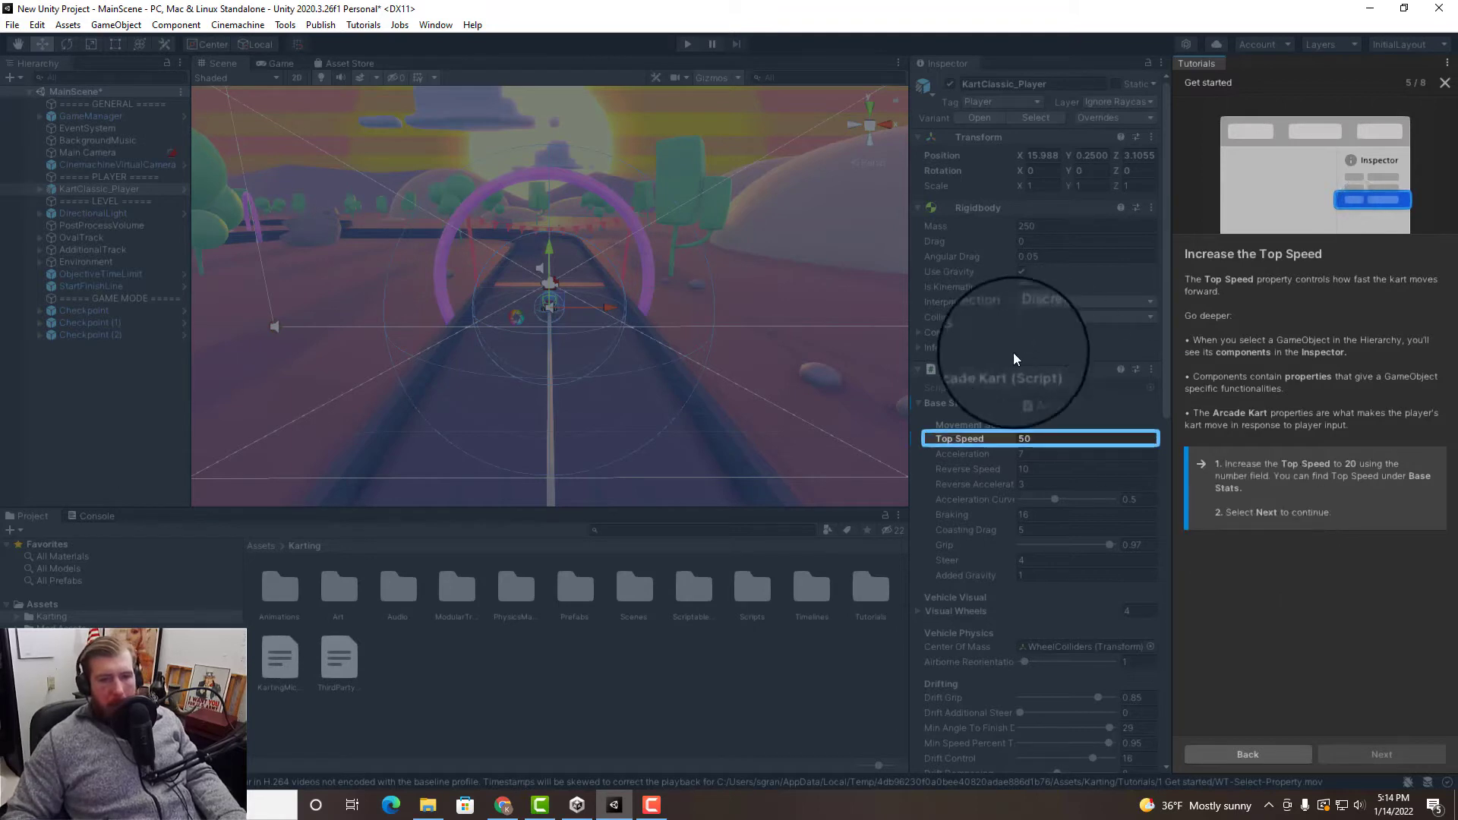
# Step: Set the player kart's Top Speed to 20 and advance the tutorial to its testing step
pyautogui.click(1023, 438)
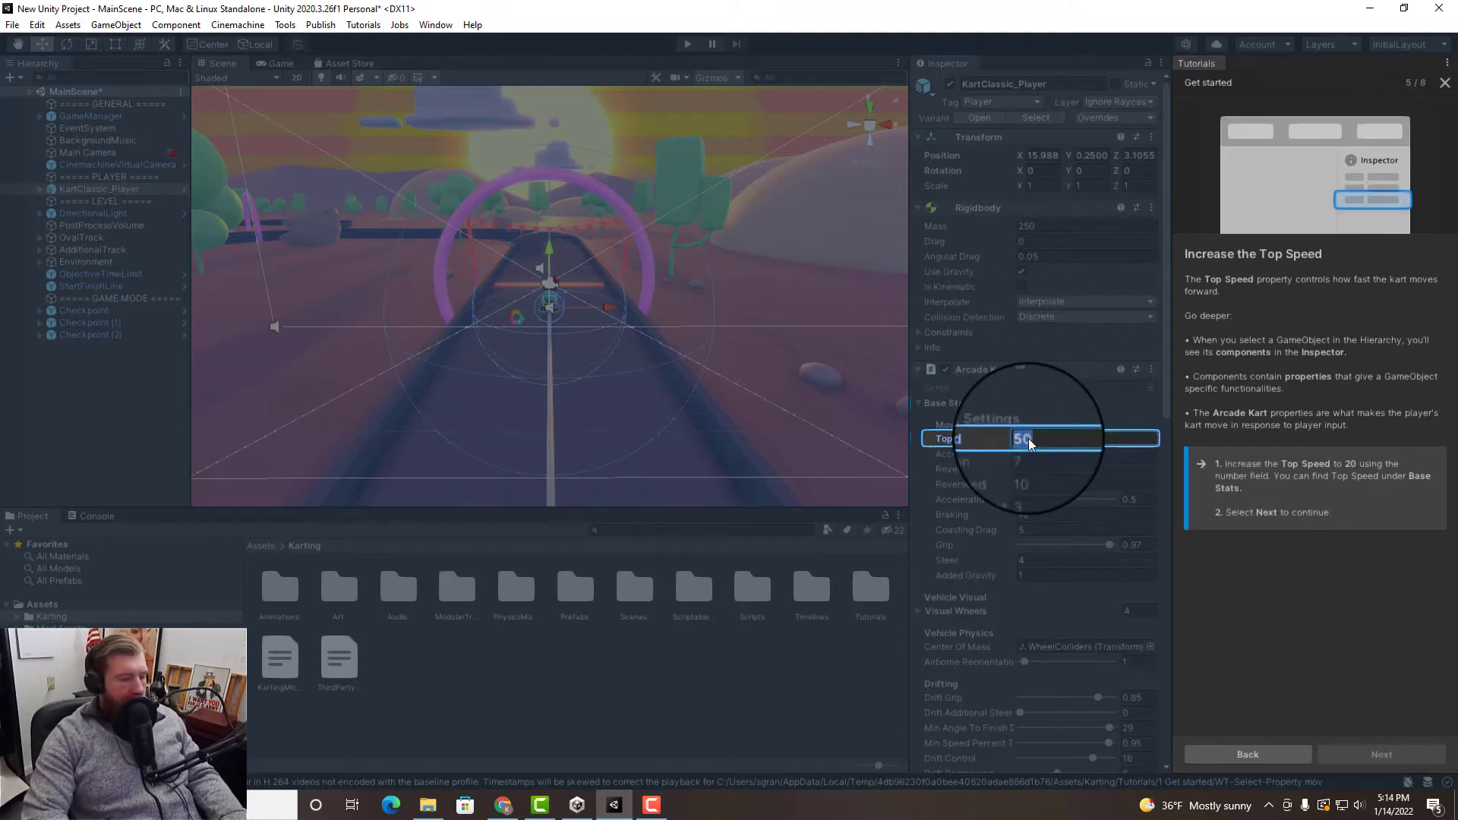
pyautogui.write('20')
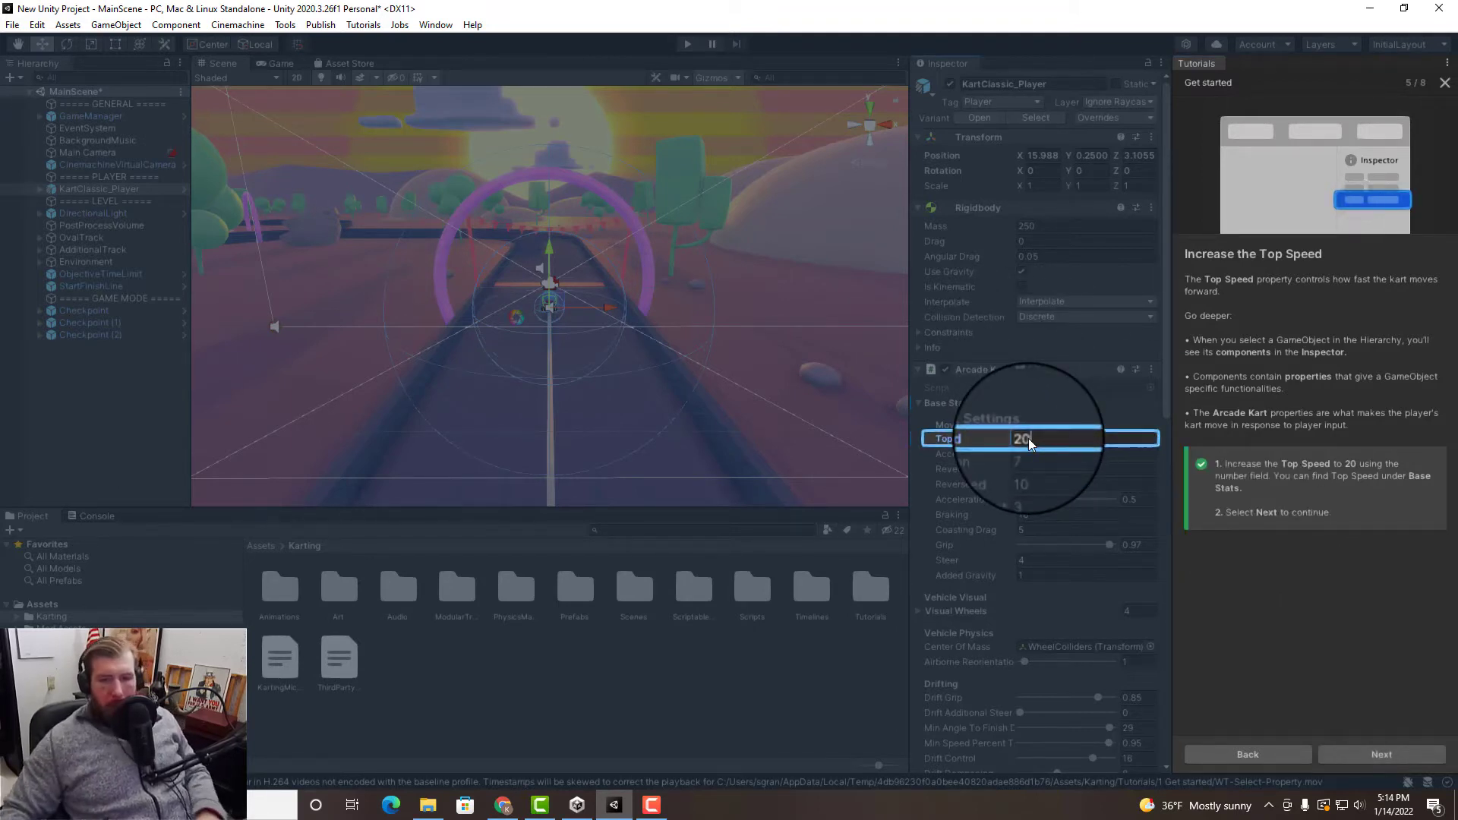
pyautogui.click(1408, 753)
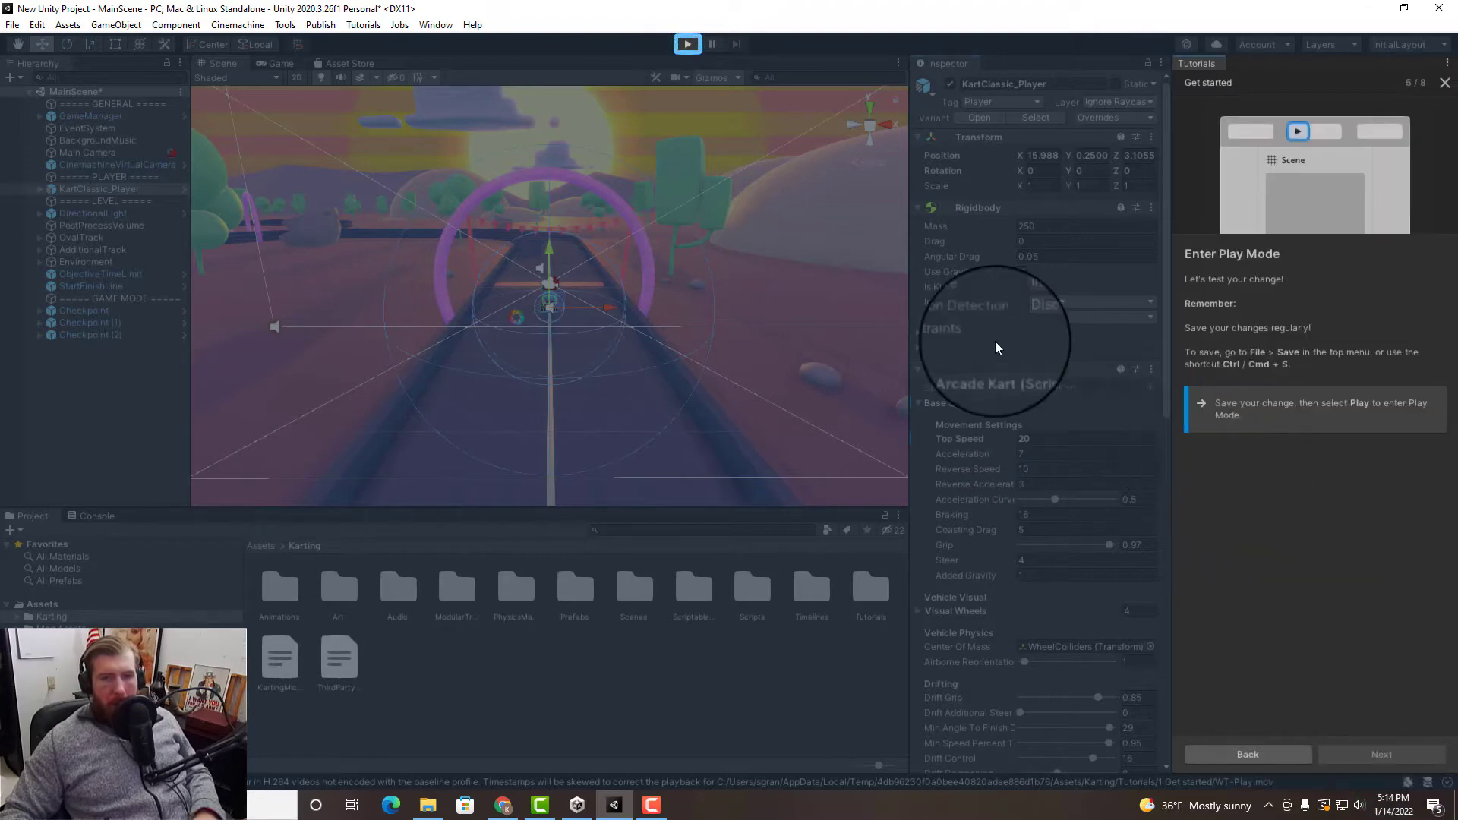
# Step: Playtest the new top speed by driving the kart through all checkpoints in Play Mode, and exit Play Mode after the race
pyautogui.click(693, 49)
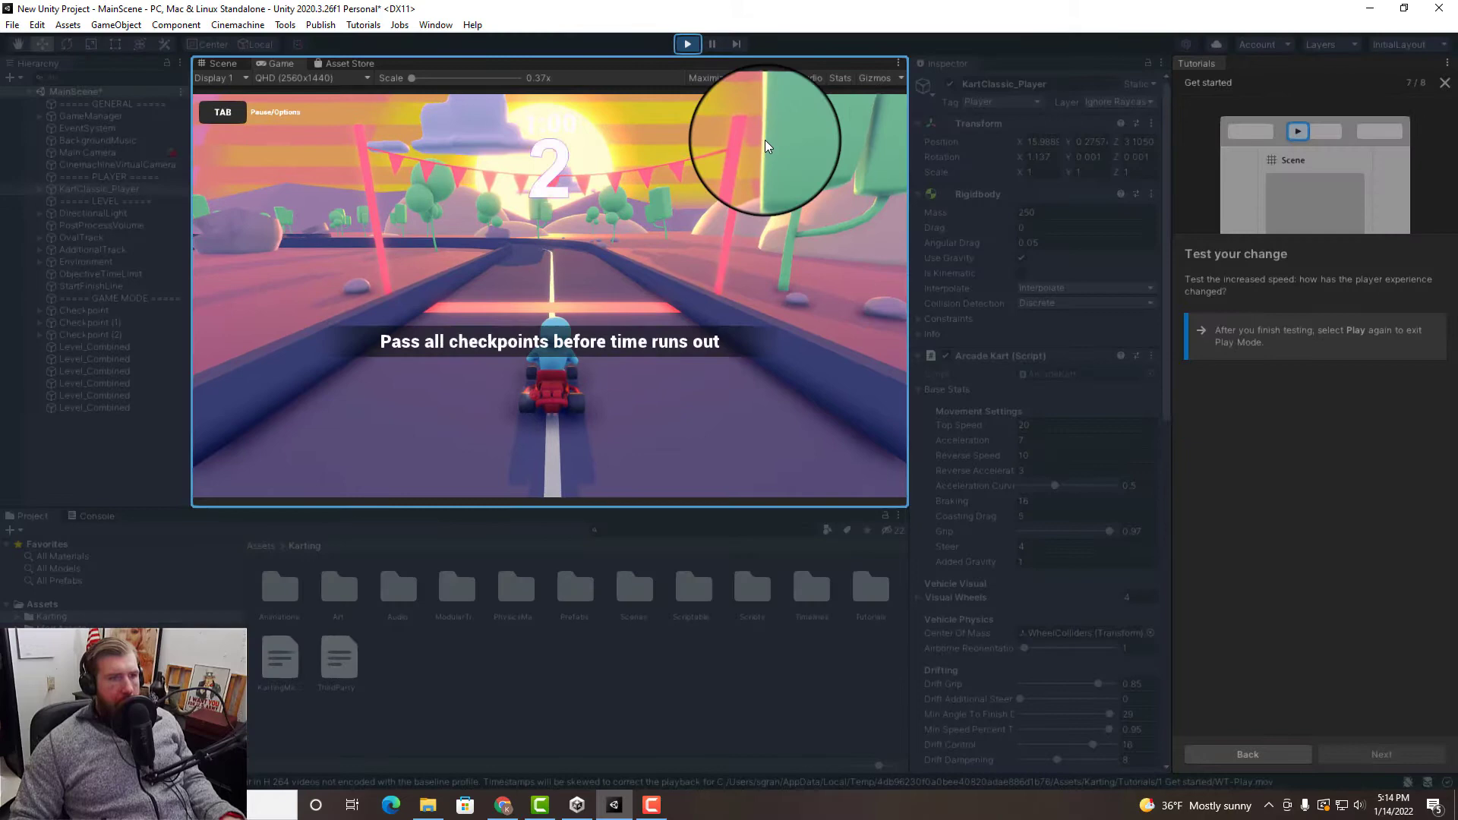
pyautogui.press('w')
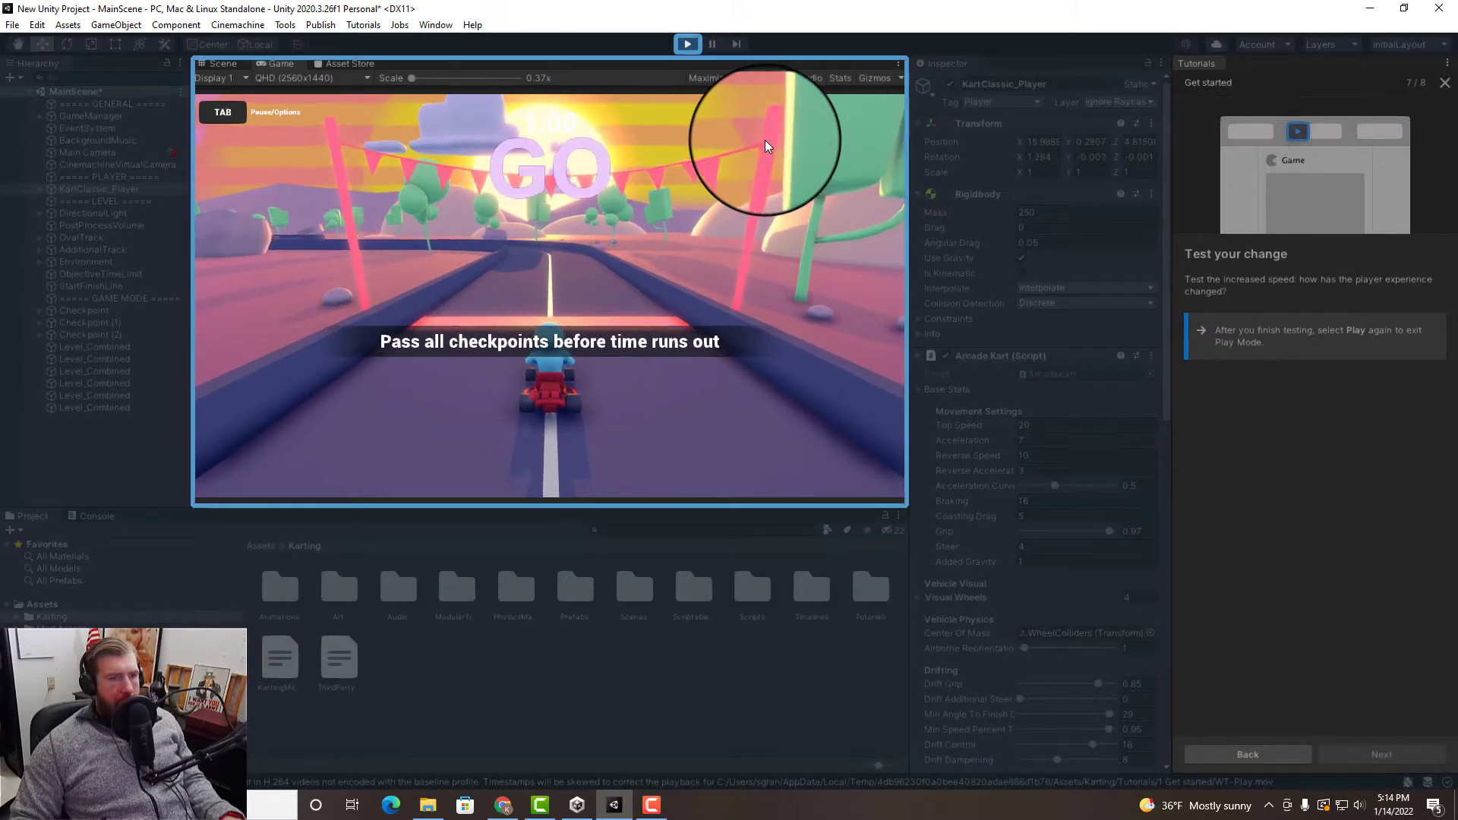
pyautogui.press('a')
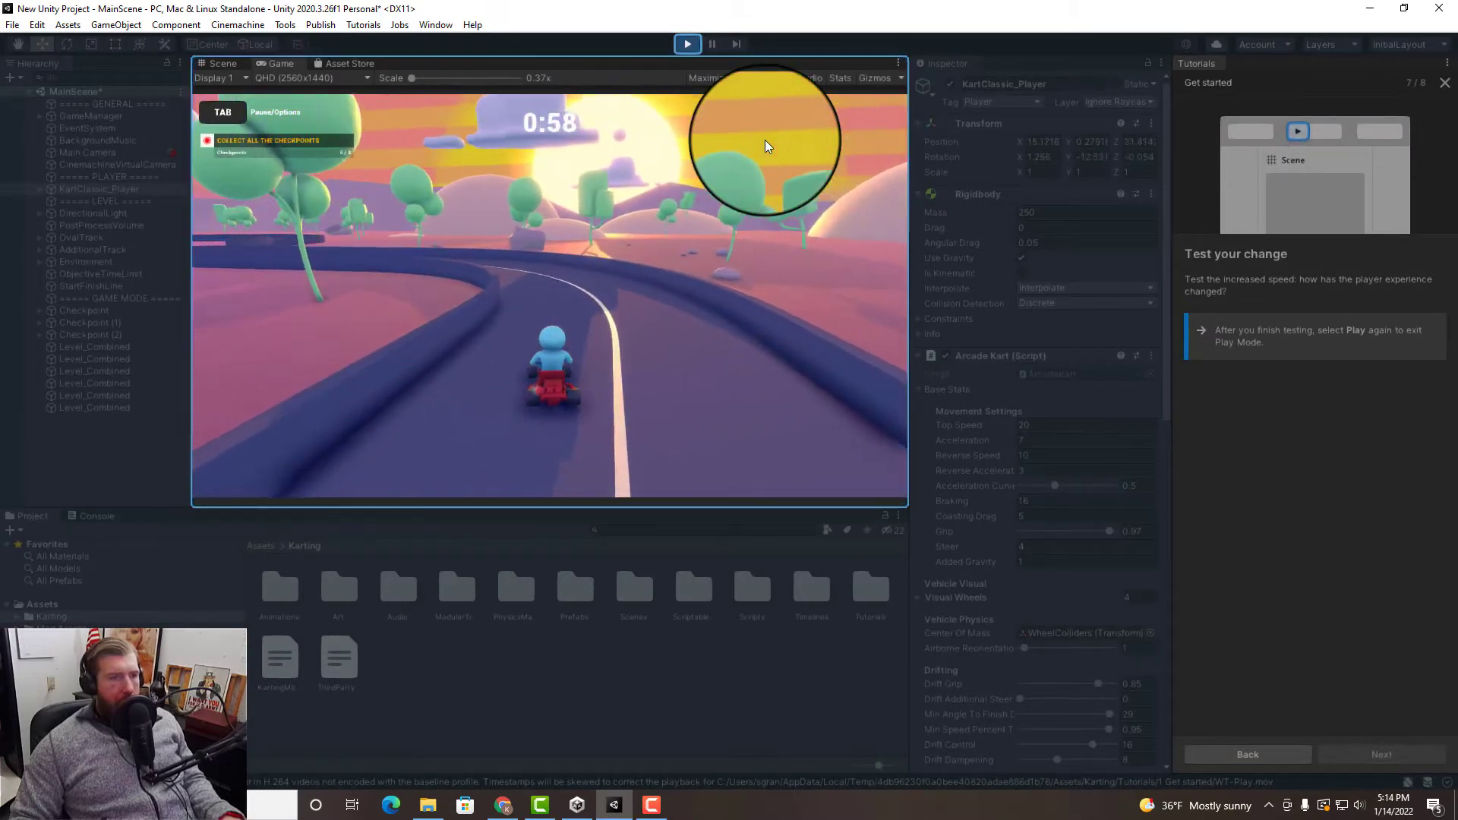
pyautogui.press('a')
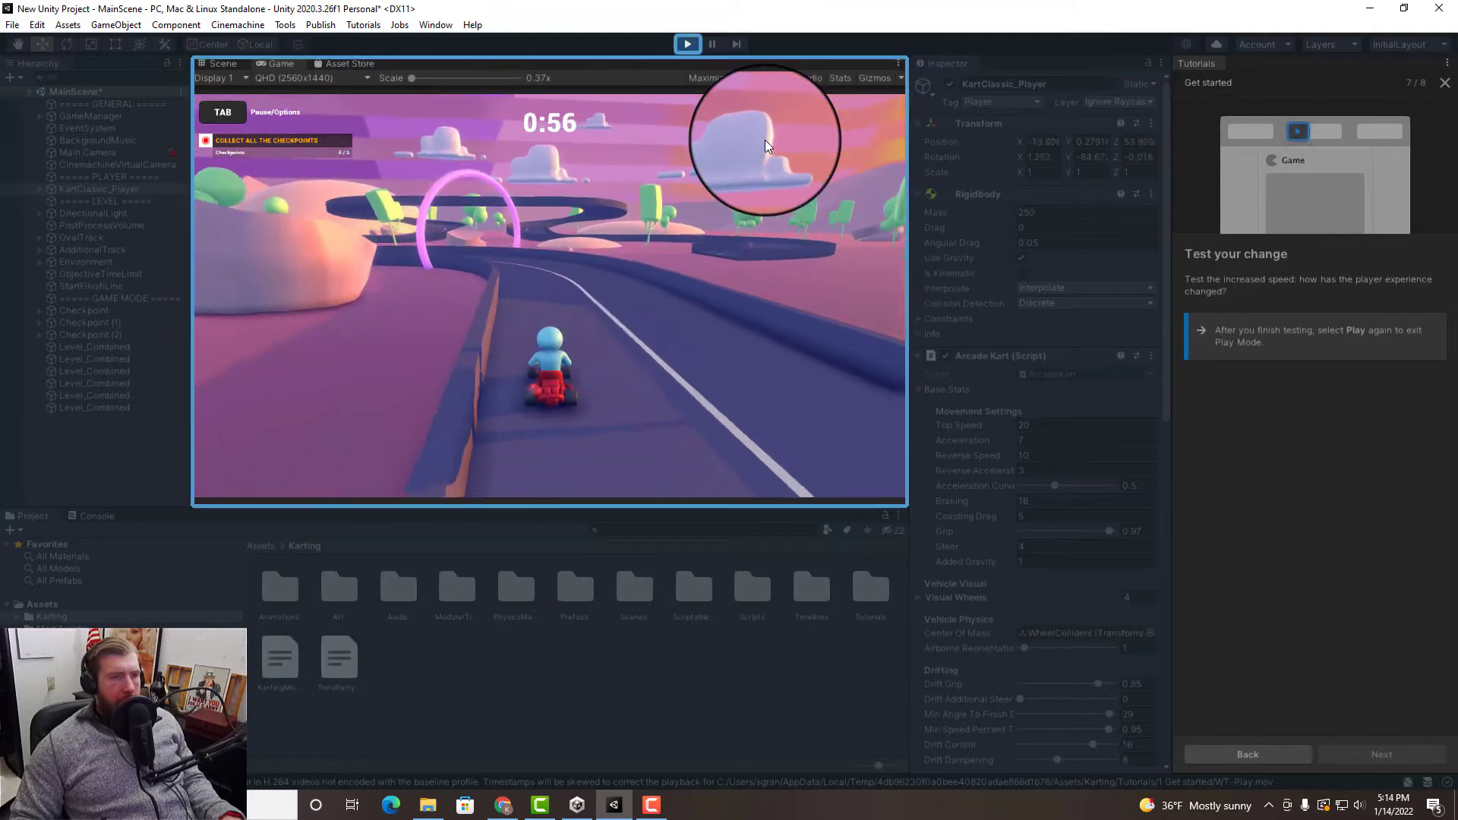
pyautogui.press('a')
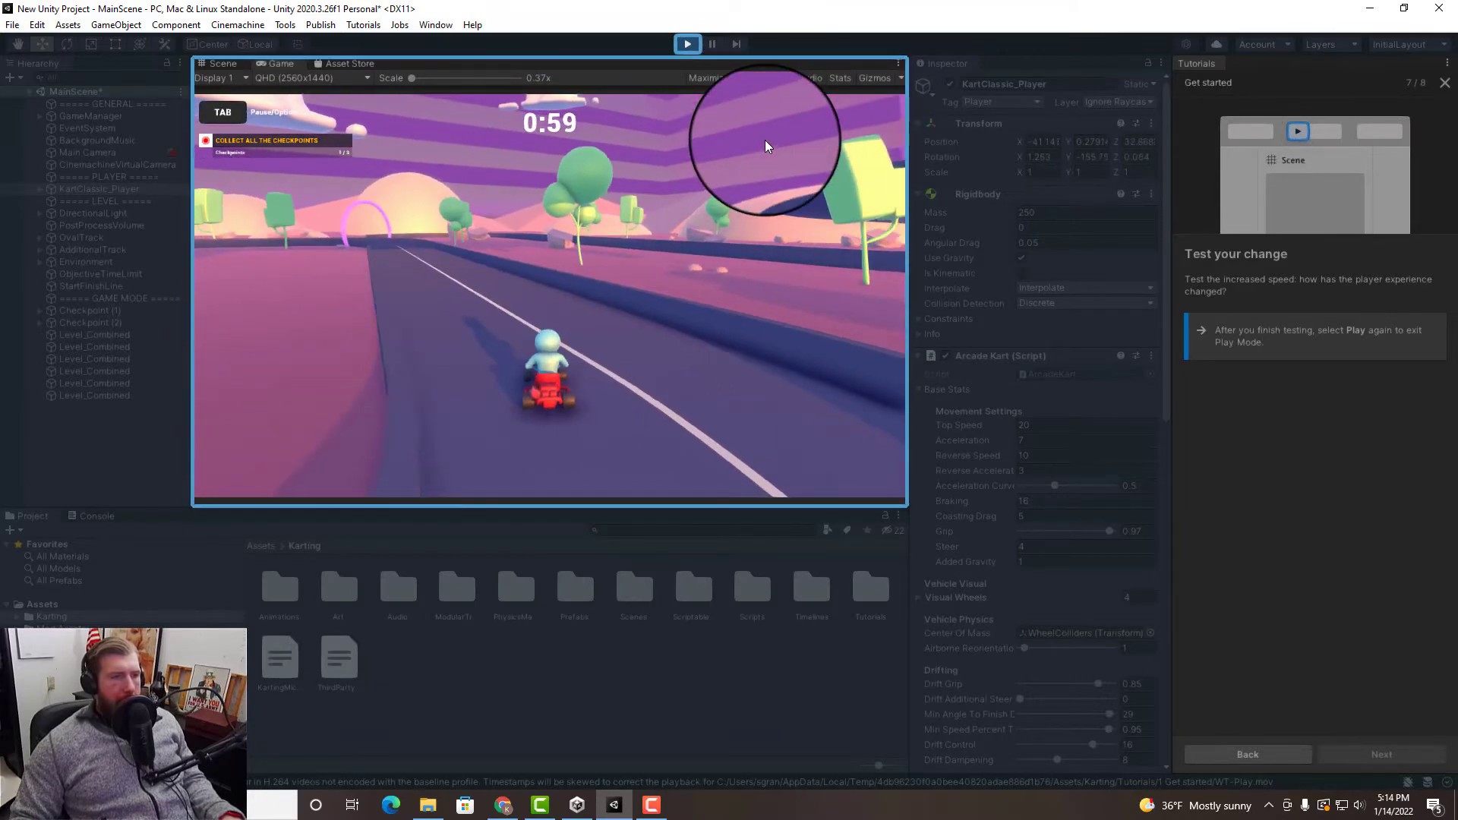
pyautogui.press('w')
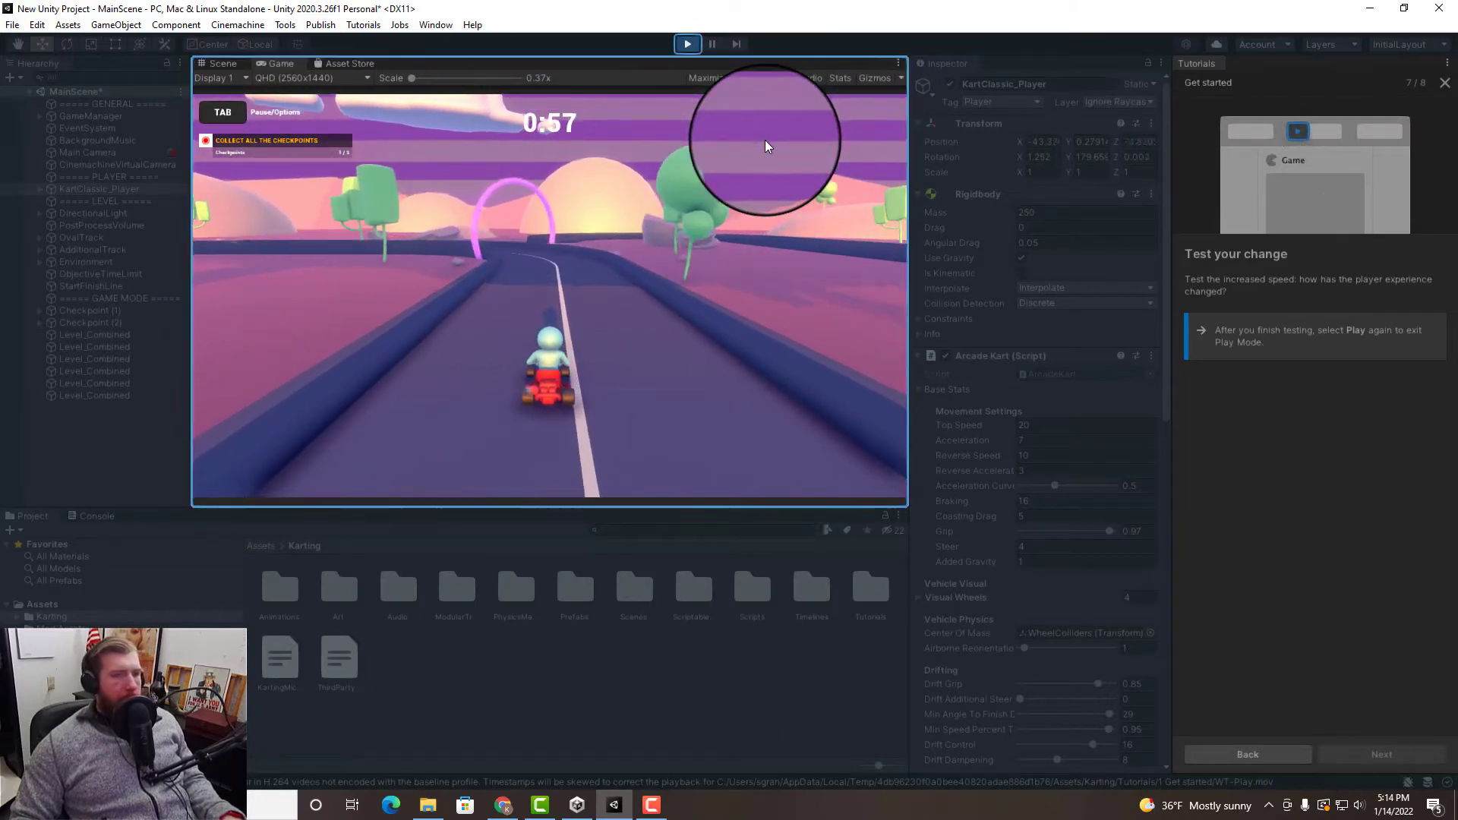
pyautogui.press('a')
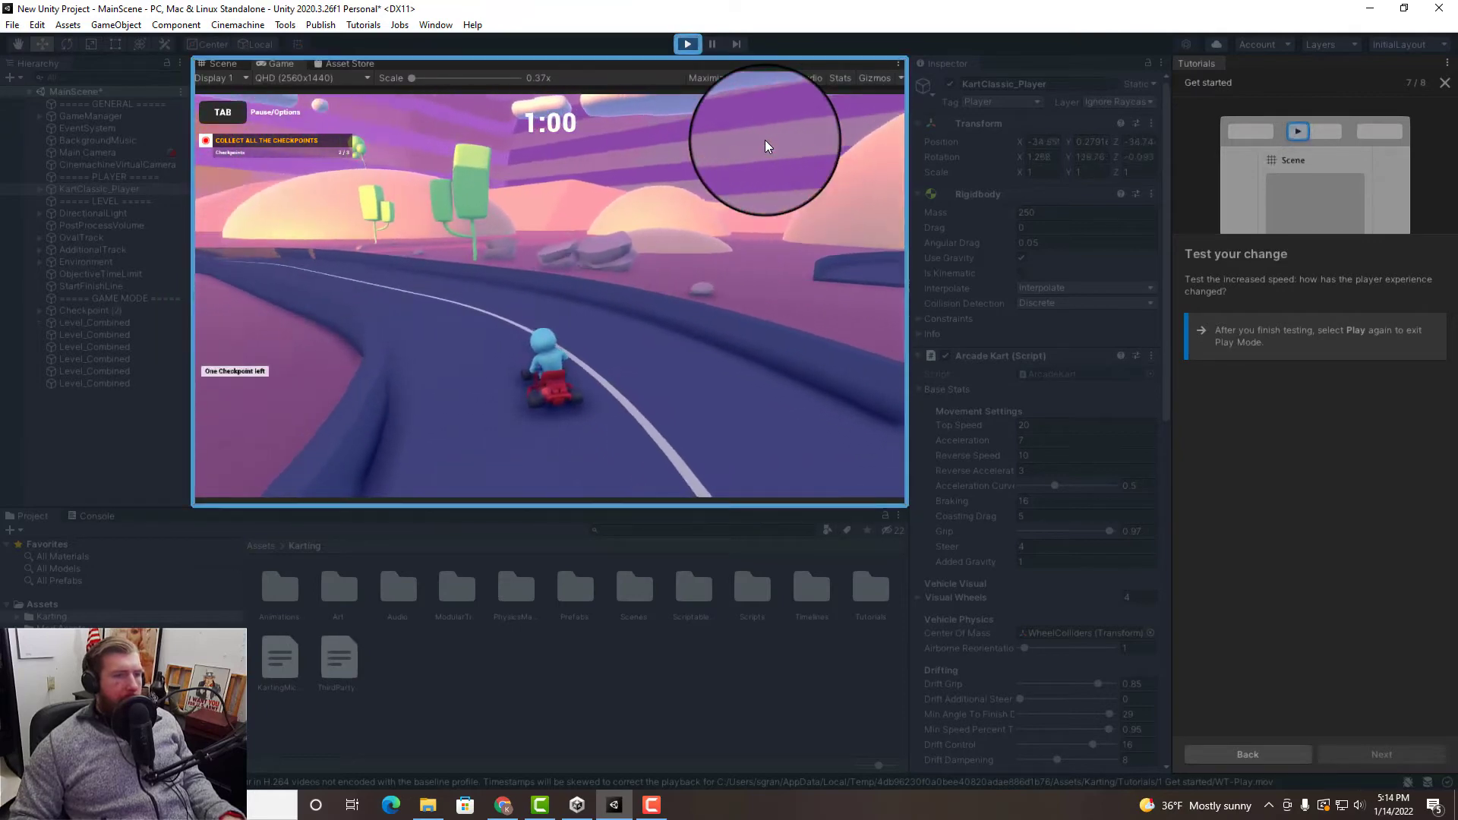
pyautogui.press('a')
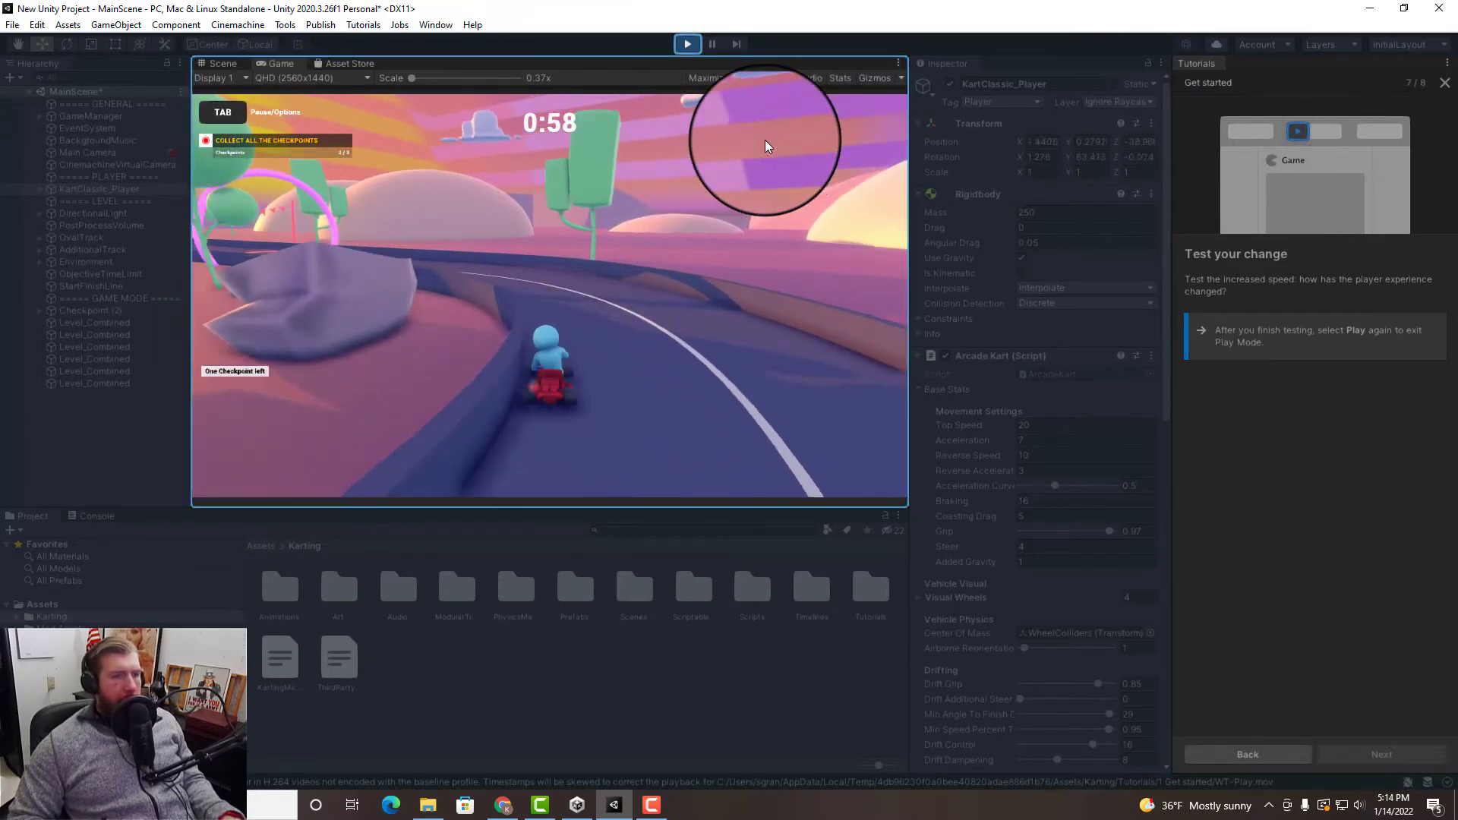
pyautogui.press('a')
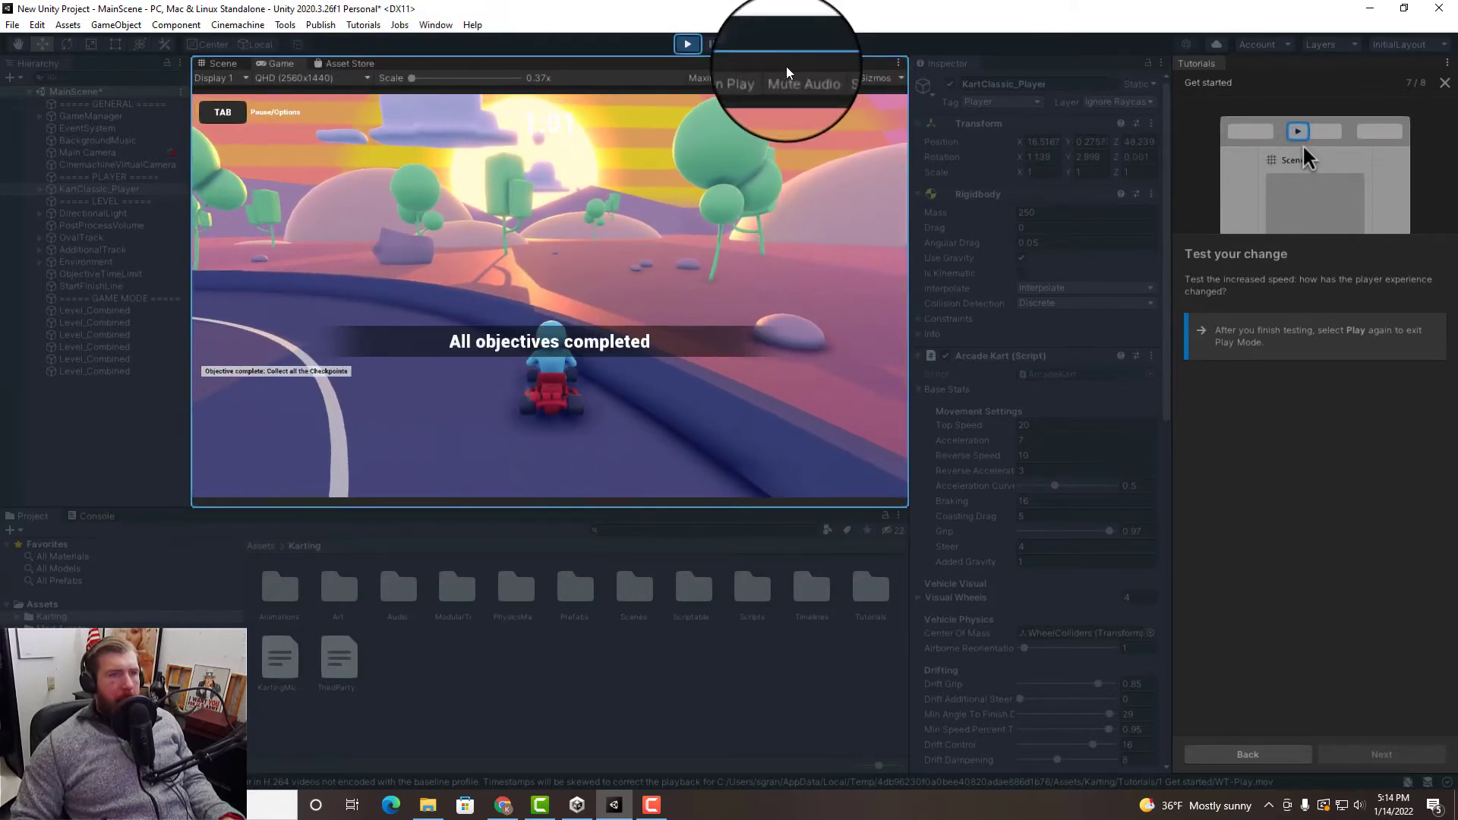
pyautogui.click(687, 44)
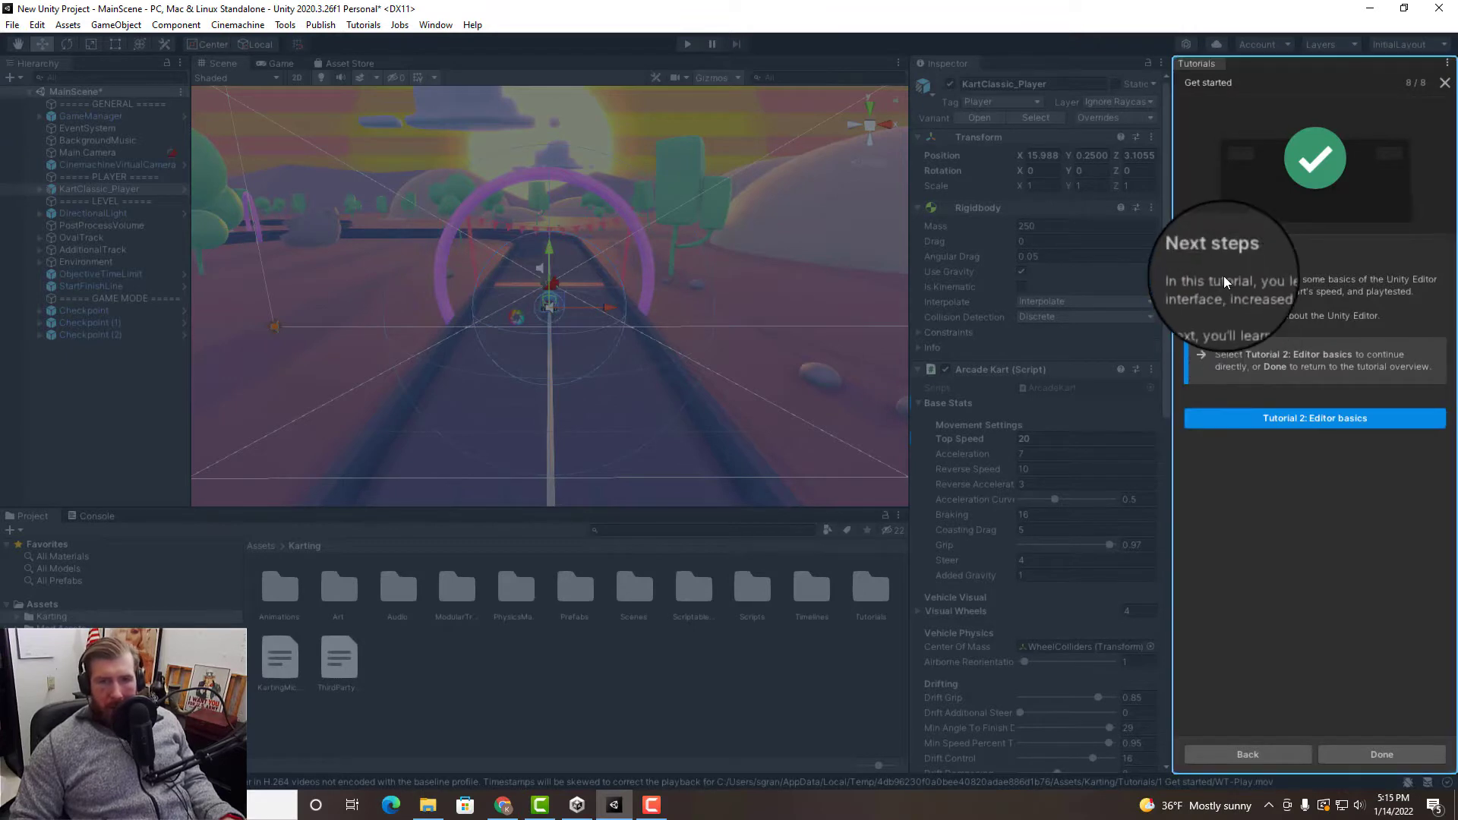
# Step: Continue to Tutorial 2: Editor basics, saving the modified scene, and activate the Hand Tool
pyautogui.click(1321, 418)
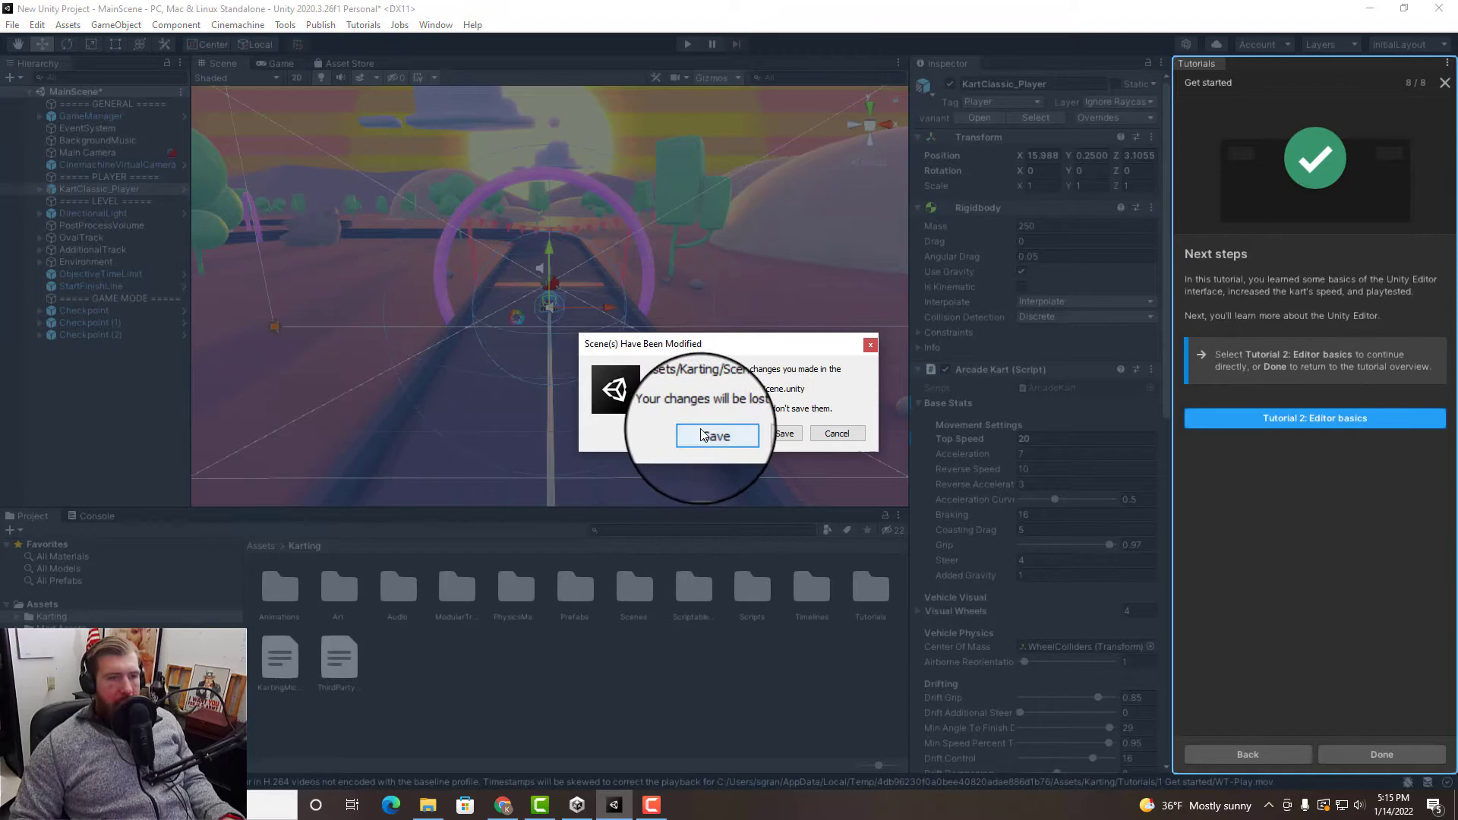
pyautogui.click(711, 433)
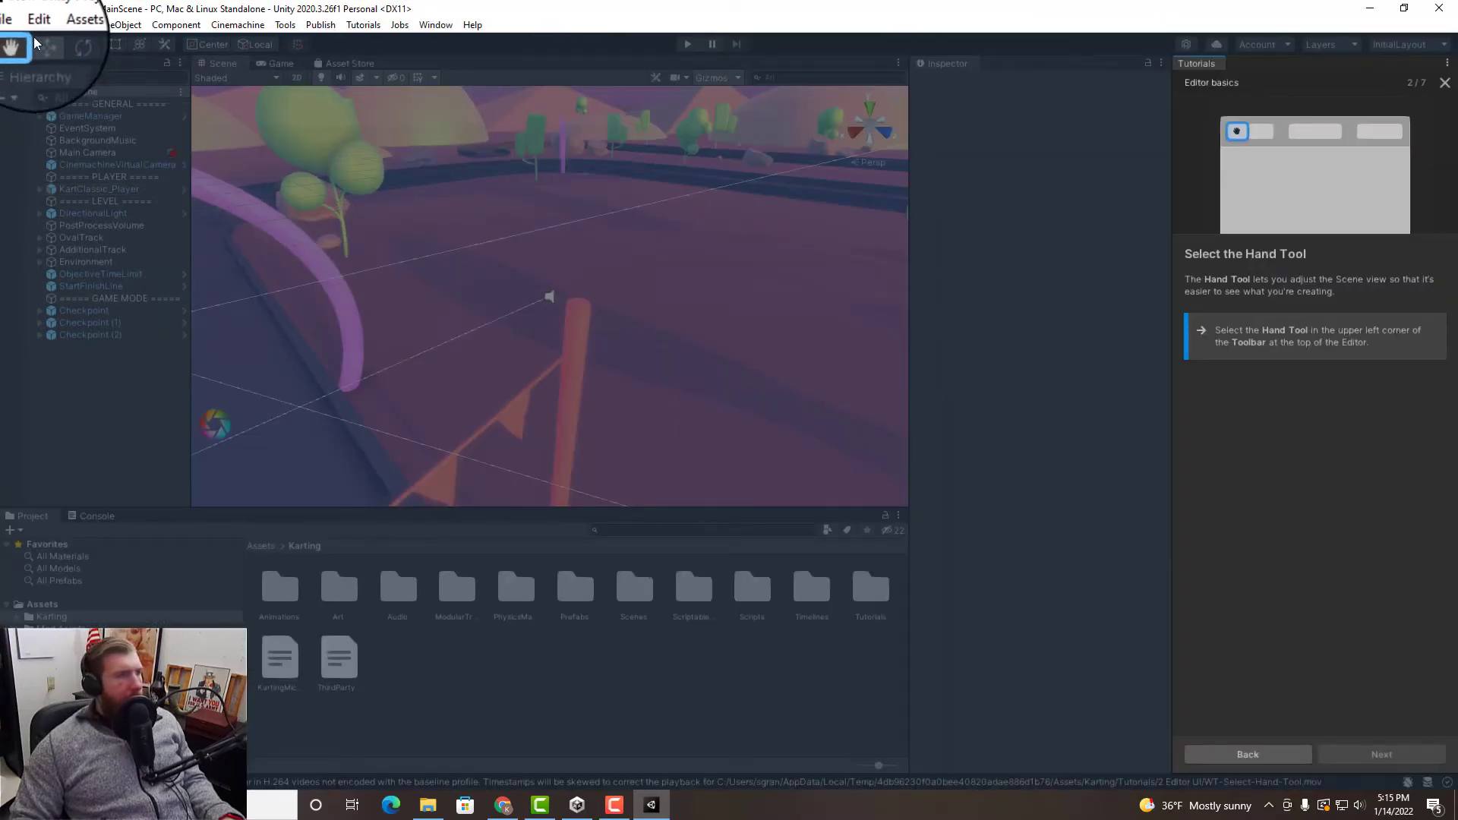
pyautogui.click(17, 44)
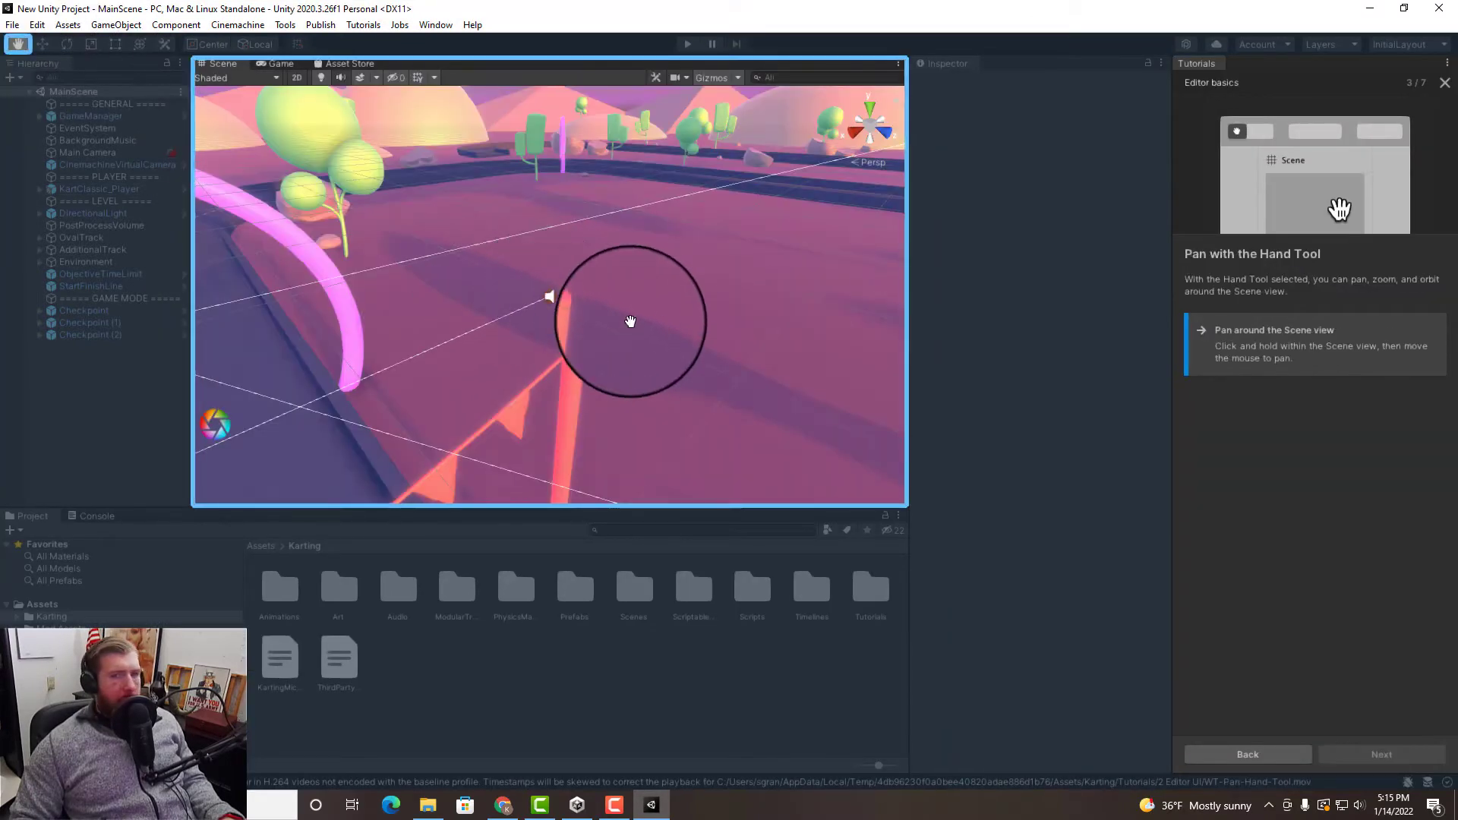
# Step: Complete the Hand Tool panning exercise by panning around the Scene view, and advance the tutorial to the orbit exercise
pyautogui.moveTo(449, 294); pyautogui.dragTo(844, 238)
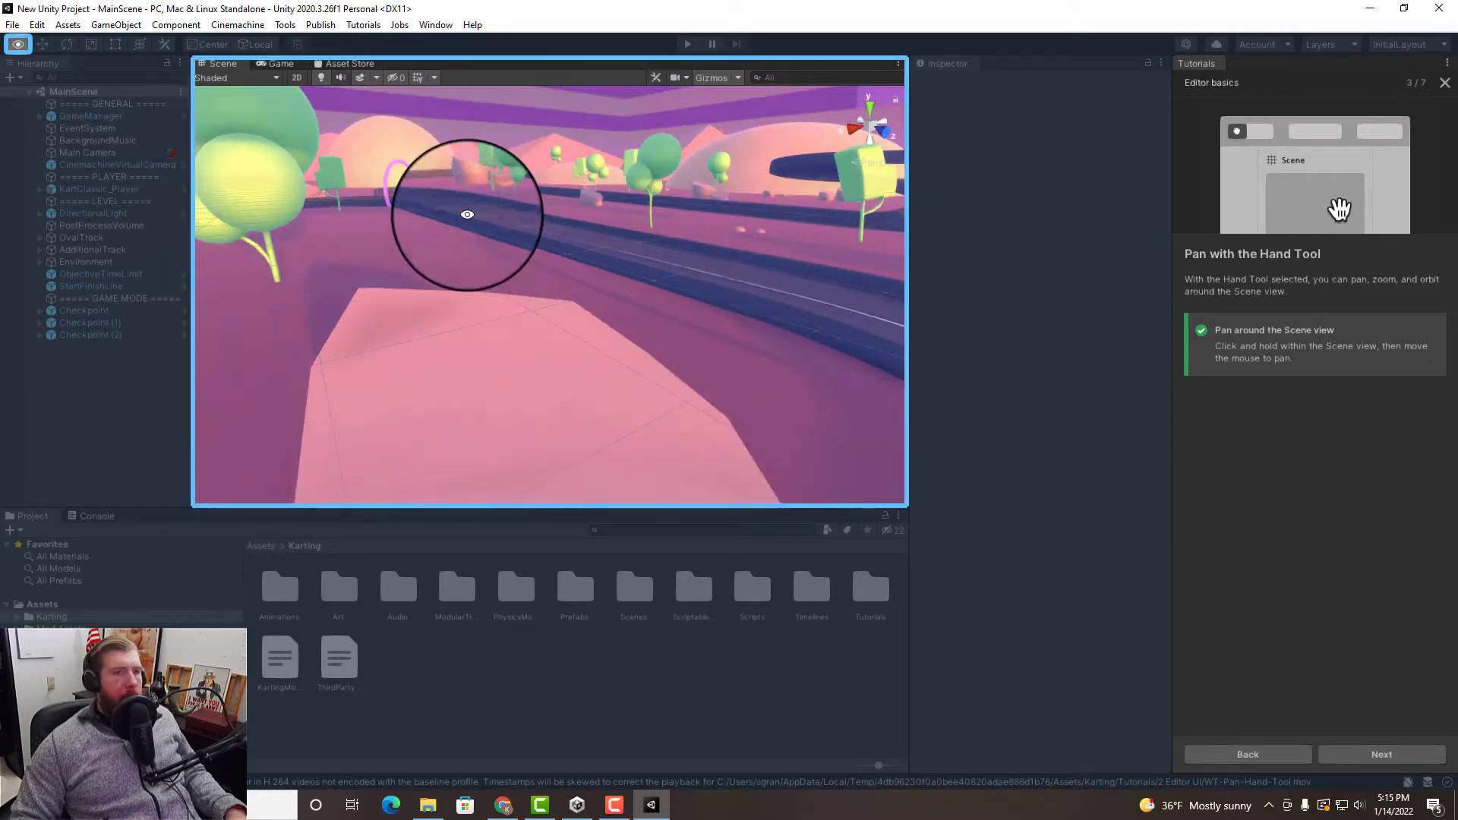
pyautogui.keyDown('alt'); pyautogui.moveTo(467, 214); pyautogui.dragTo(833, 217); pyautogui.keyUp('alt')
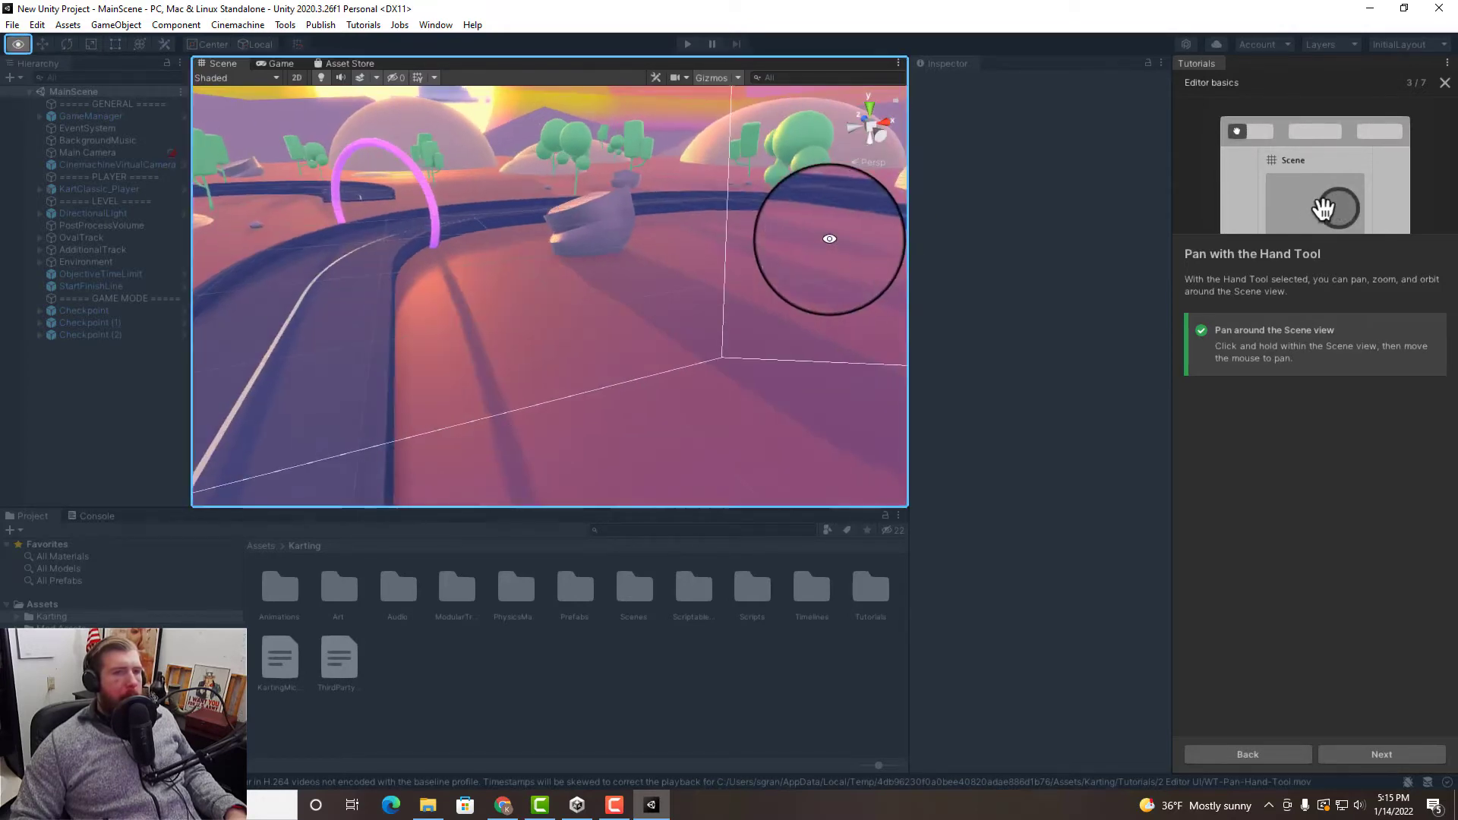
pyautogui.moveTo(302, 281); pyautogui.dragTo(646, 51)
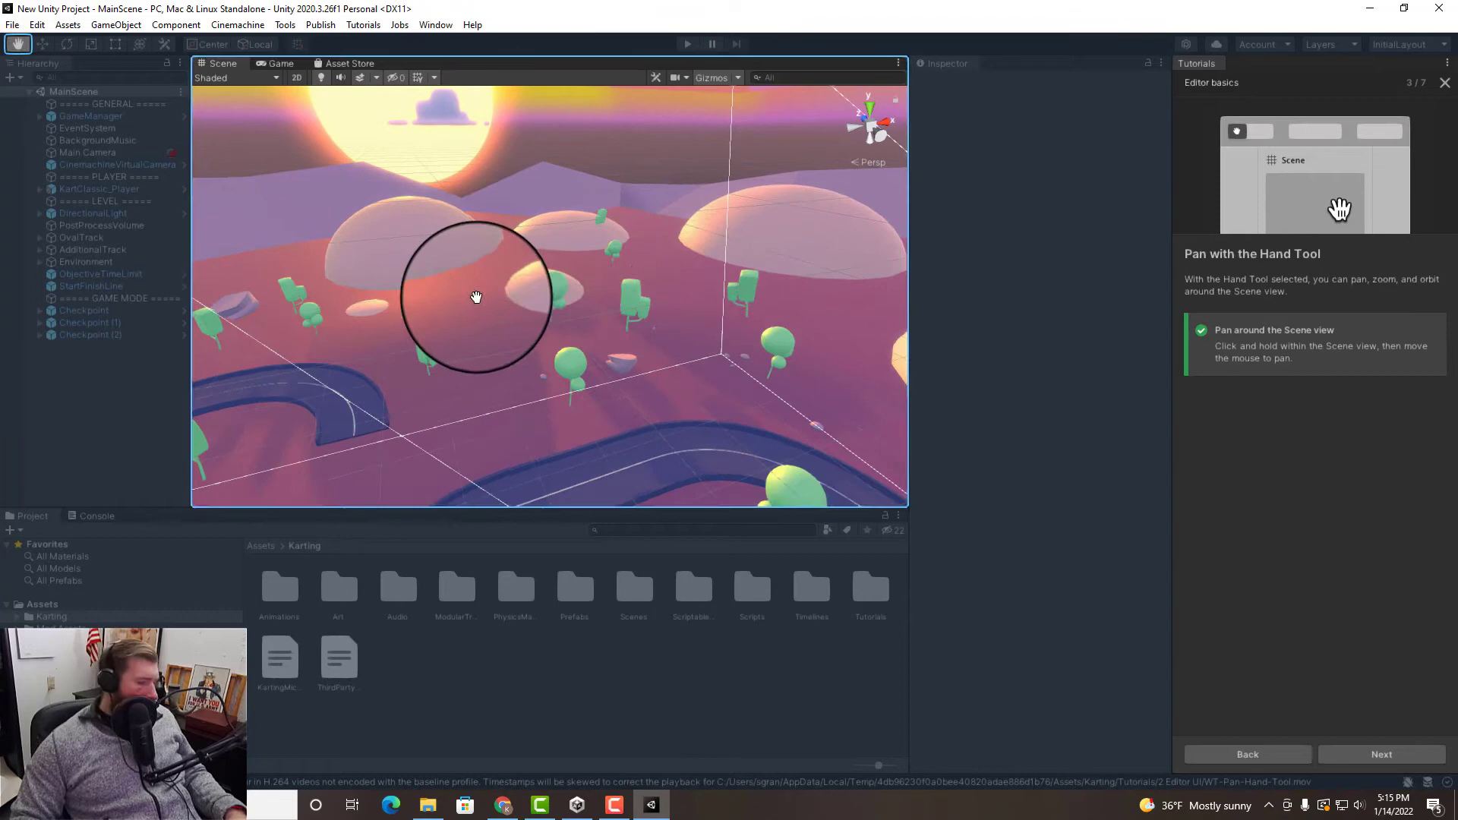
pyautogui.keyDown('alt'); pyautogui.moveTo(514, 480); pyautogui.dragTo(963, 408); pyautogui.keyUp('alt')
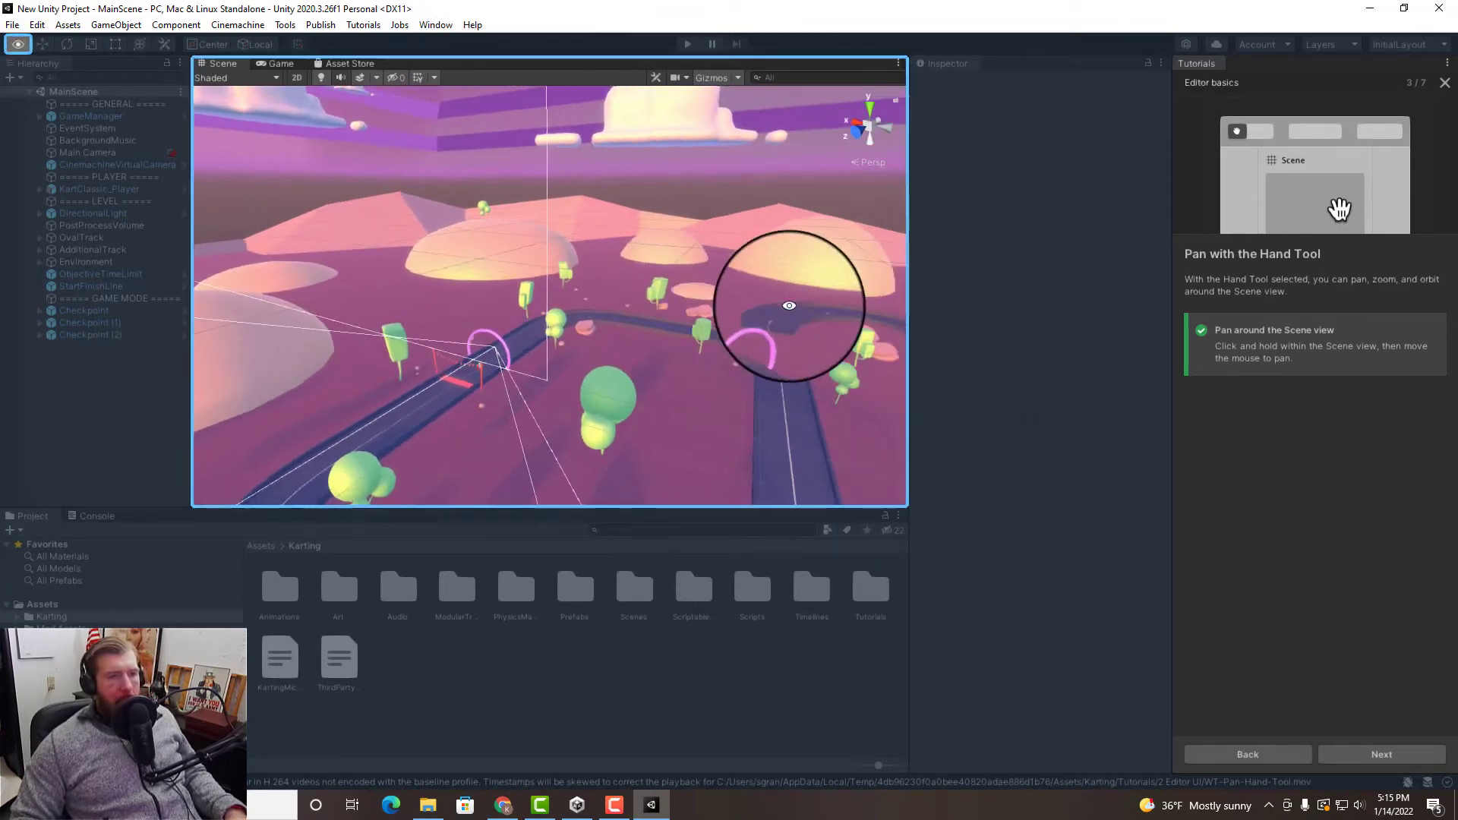
pyautogui.scroll(-6, 568, 271)
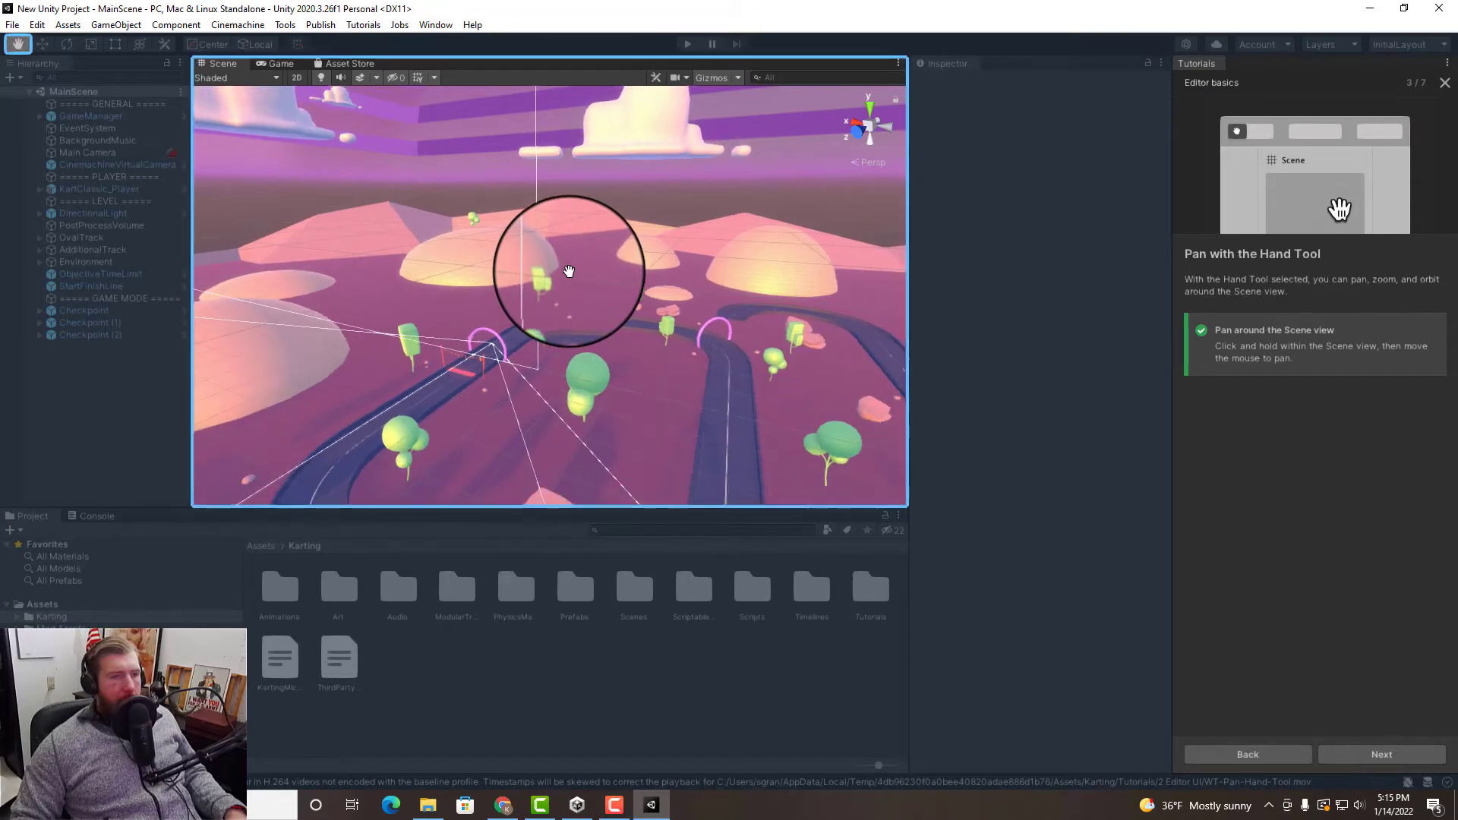
pyautogui.scroll(-6, 568, 270)
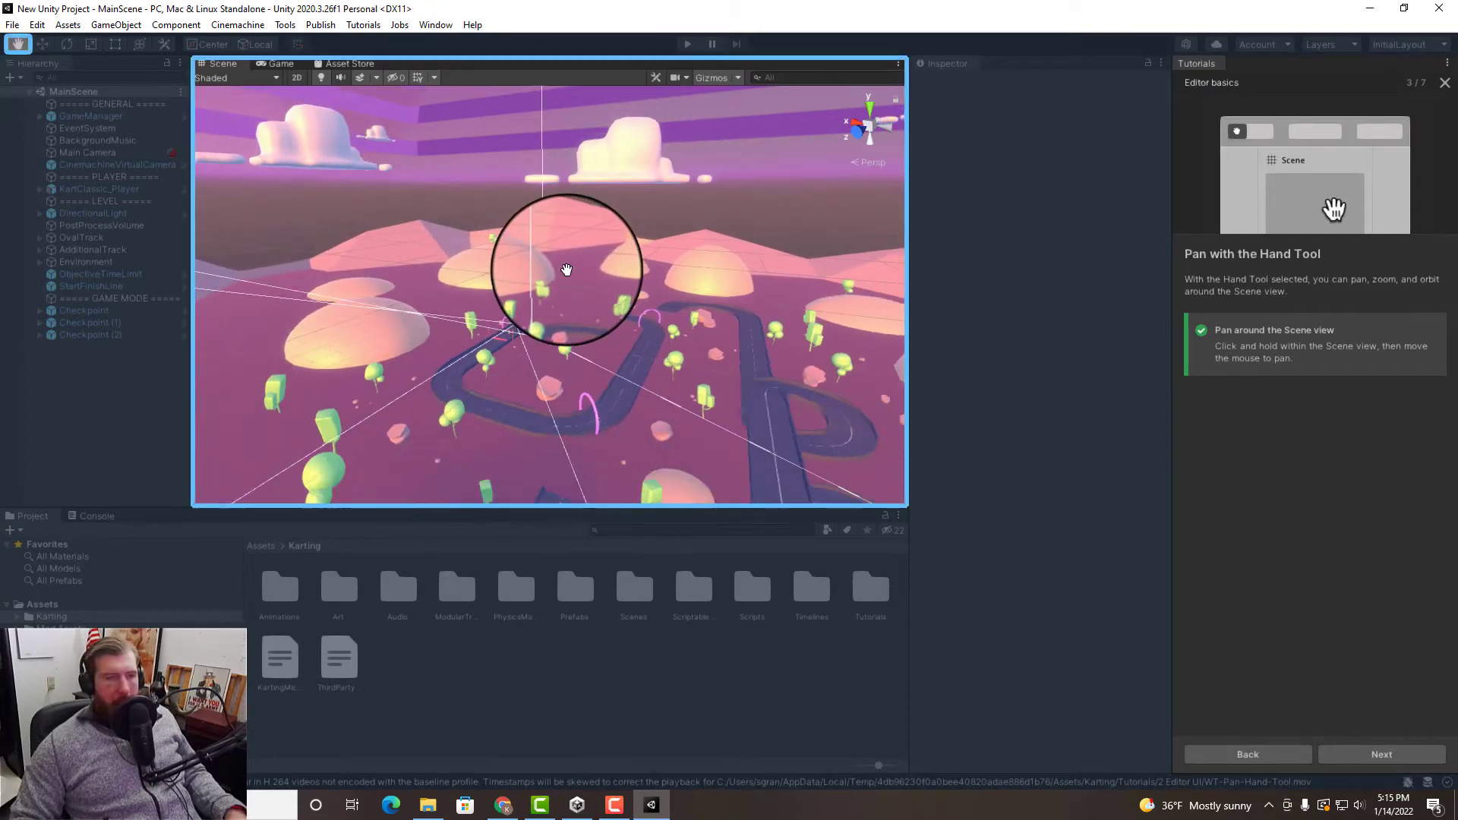
pyautogui.scroll(5, 567, 270)
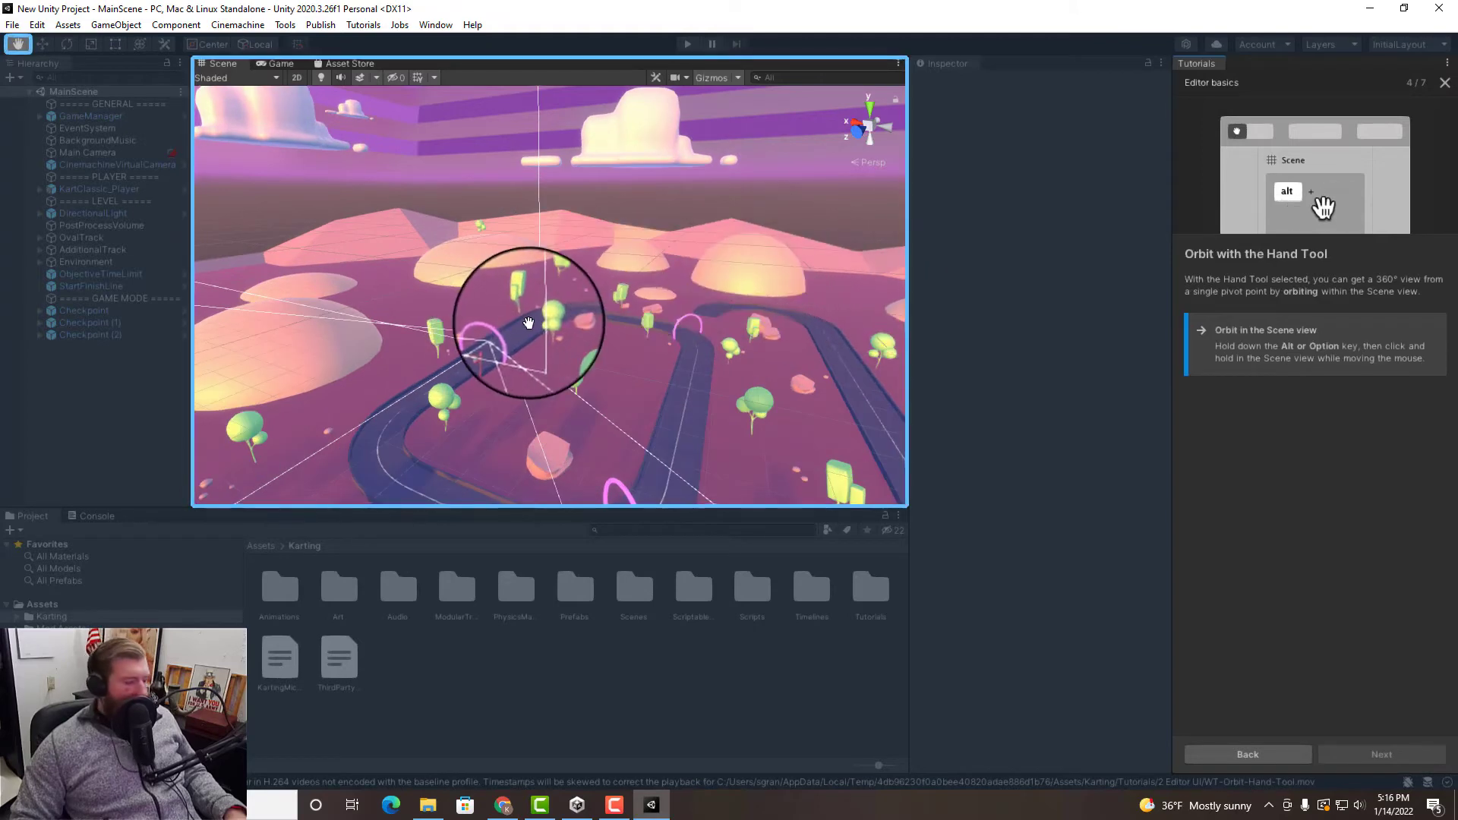
# Step: Complete the tutorial's orbit and zoom exercises by orbiting around the Scene view and zooming it in and out
pyautogui.keyDown('alt'); pyautogui.moveTo(602, 276); pyautogui.dragTo(555, 251); pyautogui.keyUp('alt')
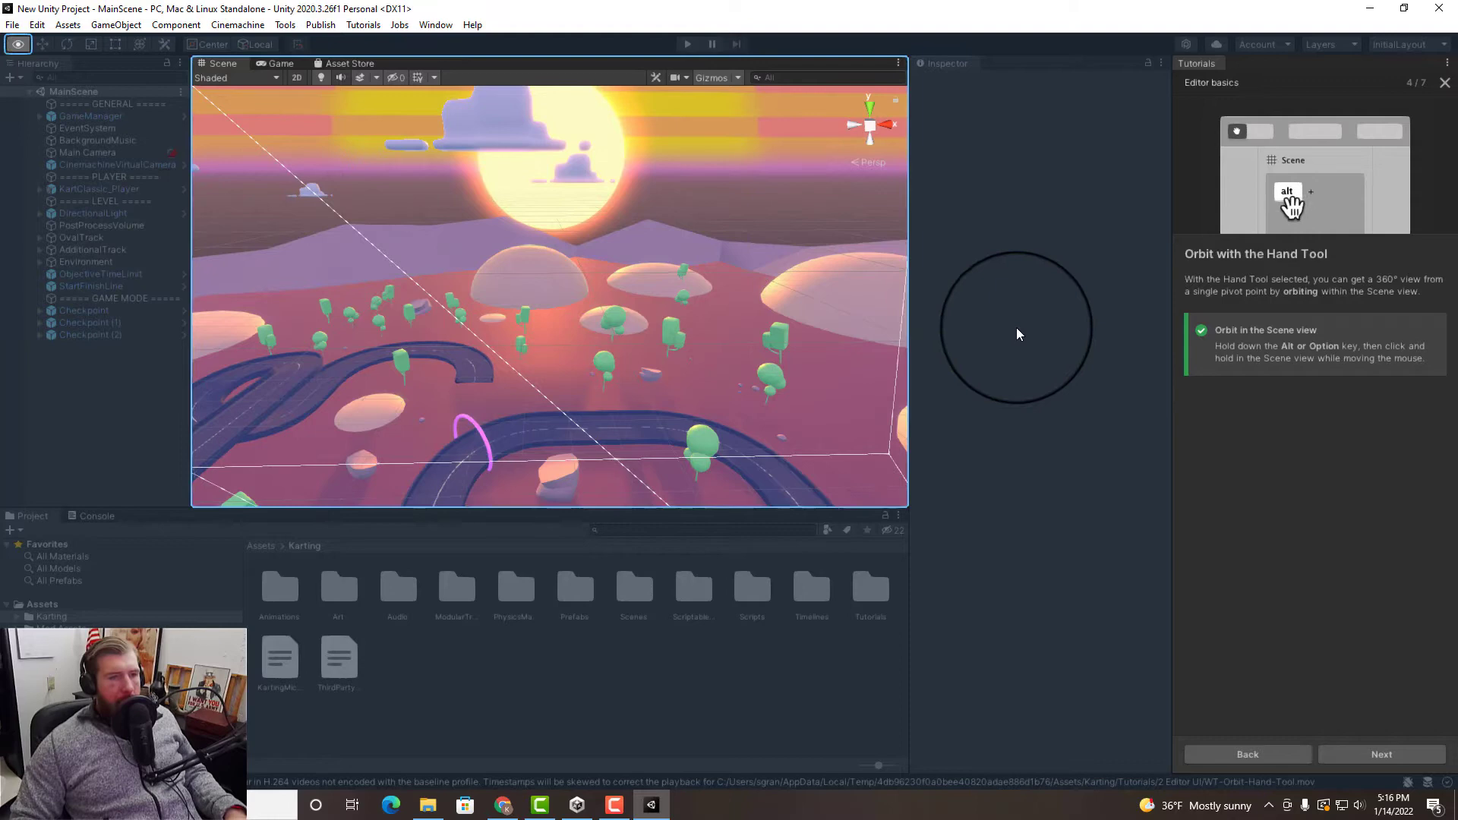
pyautogui.keyDown('alt'); pyautogui.moveTo(760, 284); pyautogui.dragTo(177, 263); pyautogui.keyUp('alt')
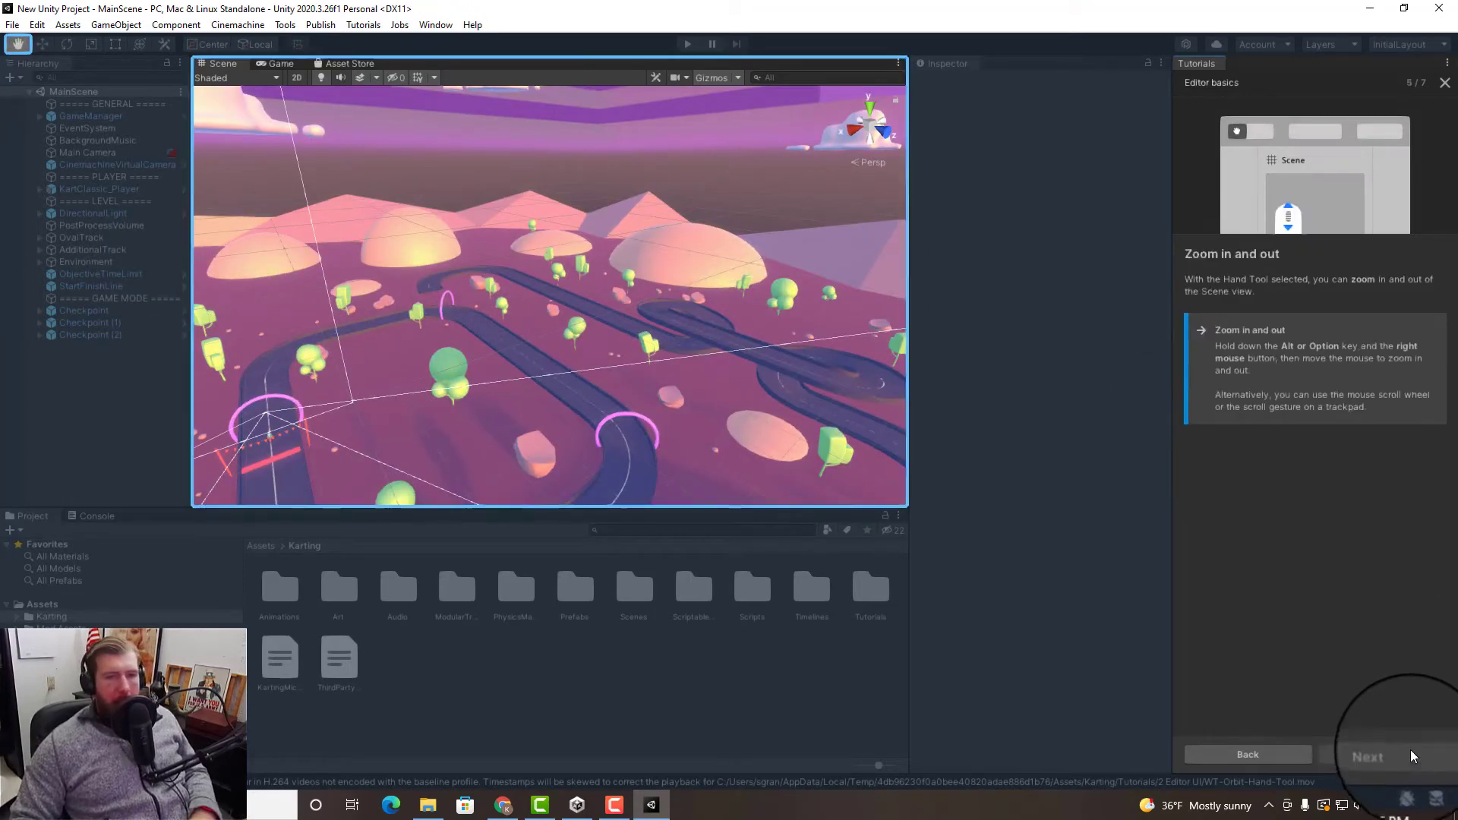
pyautogui.scroll(3, 515, 221)
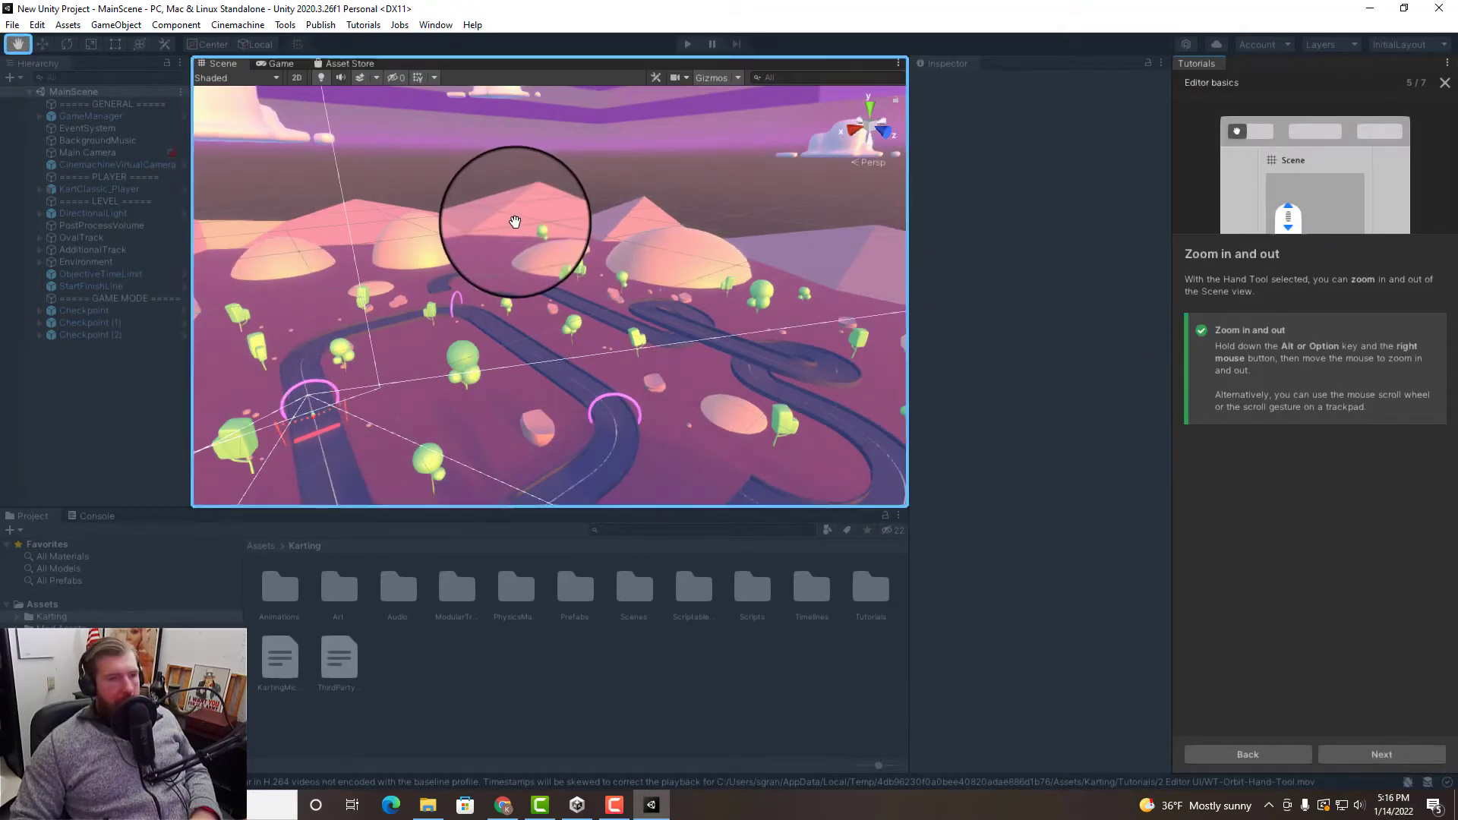
pyautogui.scroll(-5, 515, 221)
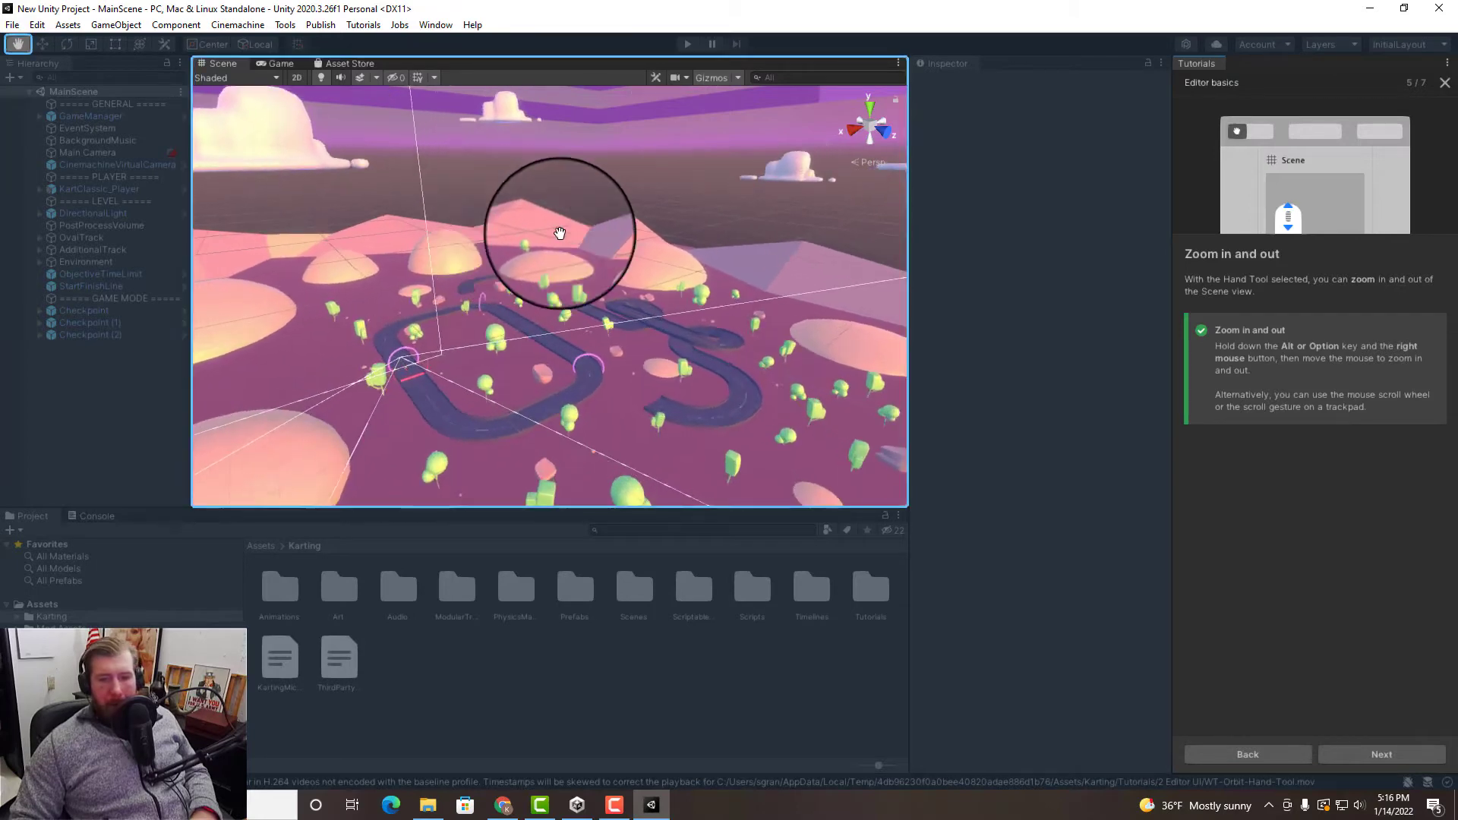
# Step: Continue through the Project window page to Tutorial 3: Change colors, and frame the KartClassic_Player GameObject in the Scene view
pyautogui.click(1383, 754)
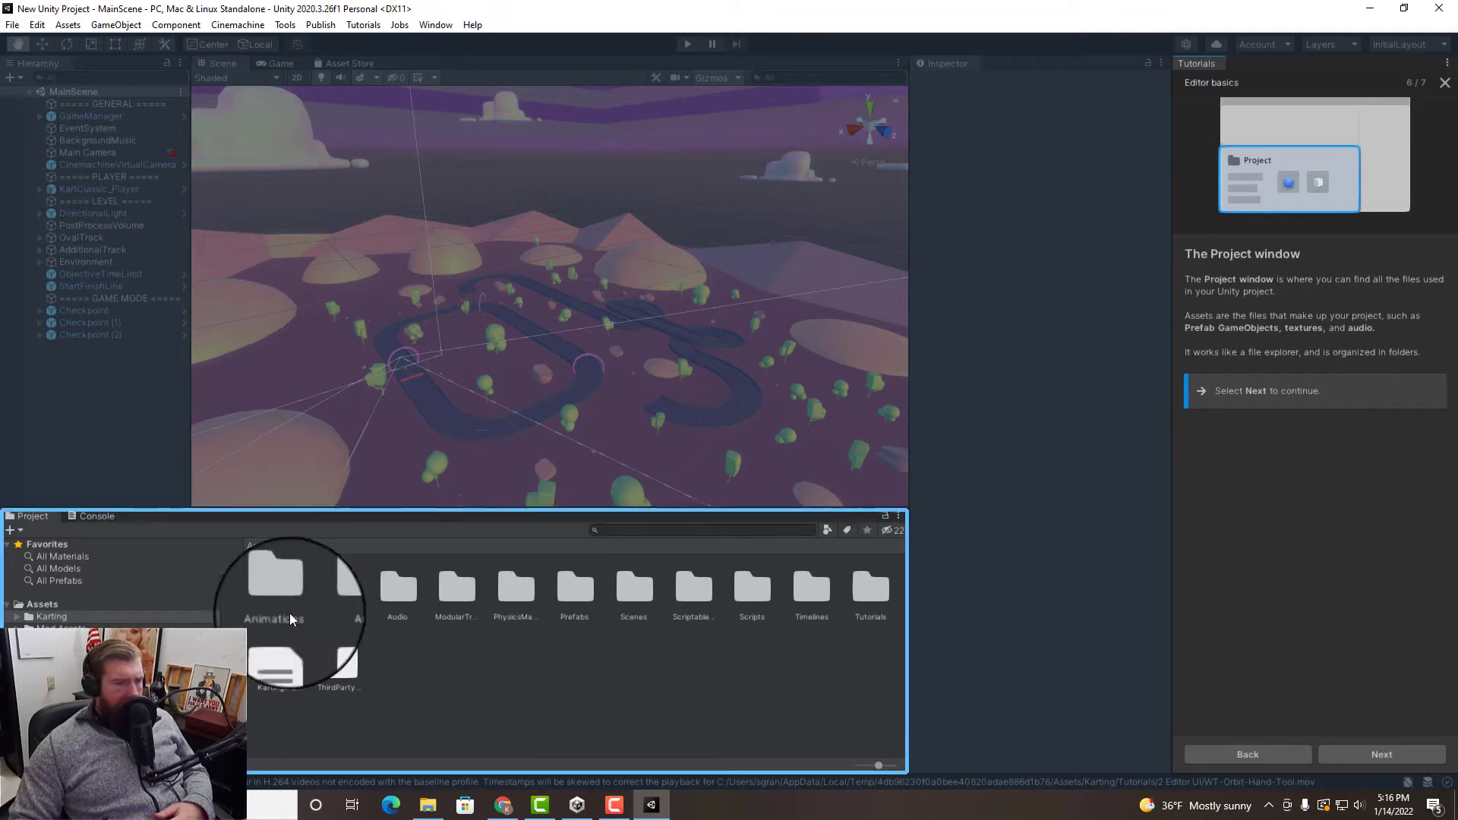
pyautogui.click(1414, 758)
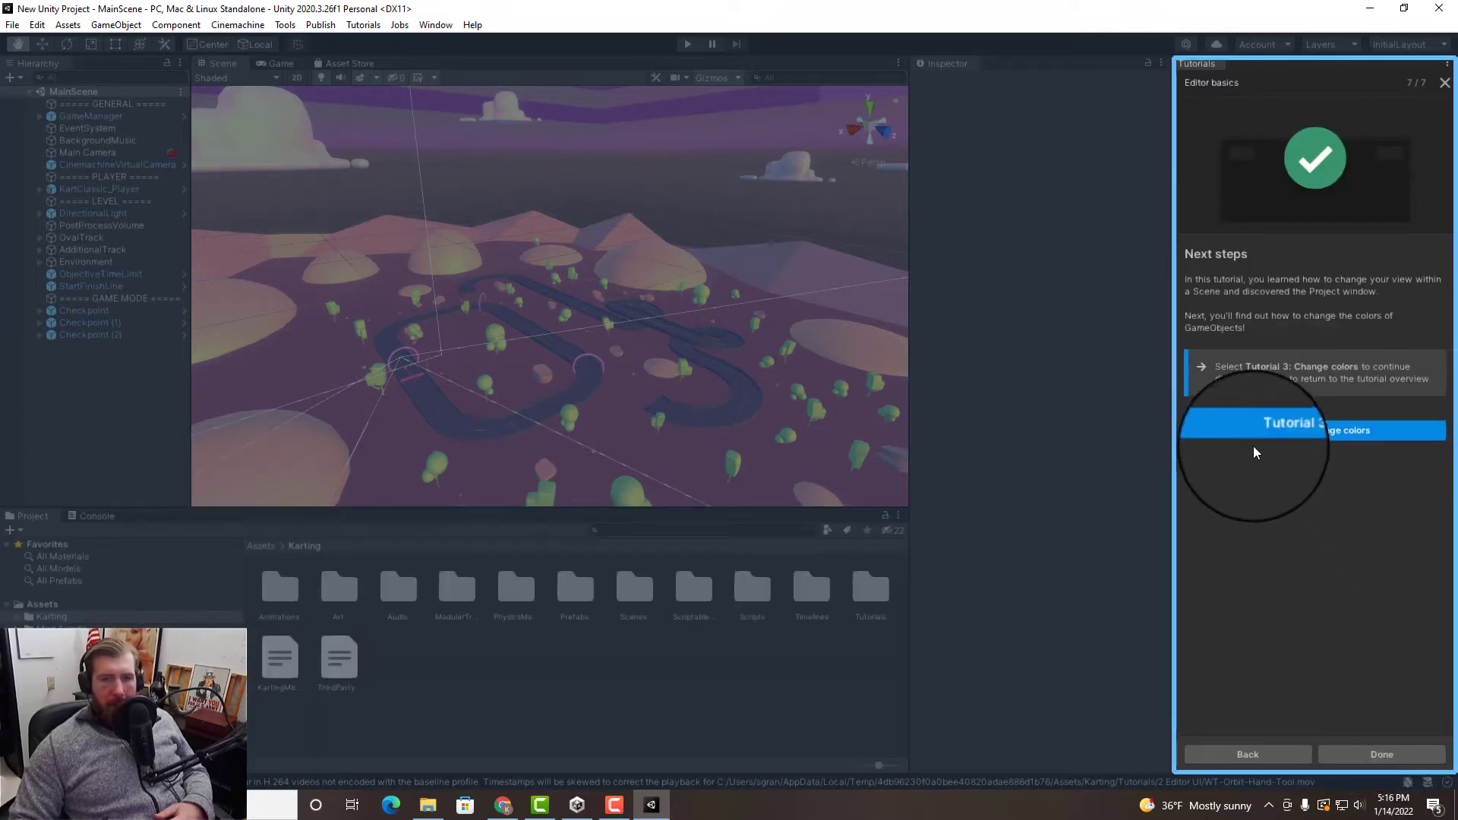
pyautogui.click(1264, 430)
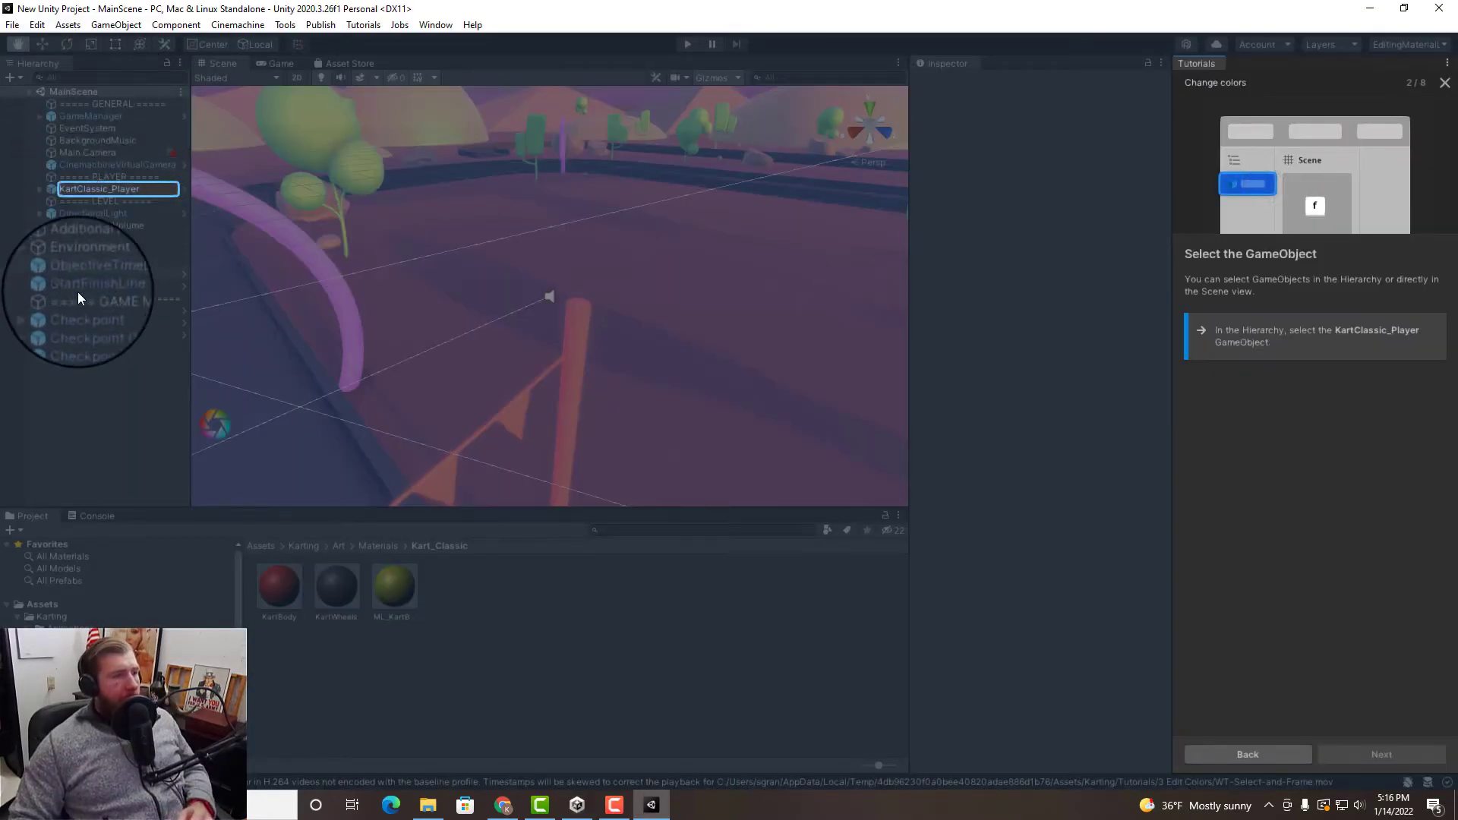
pyautogui.click(99, 189)
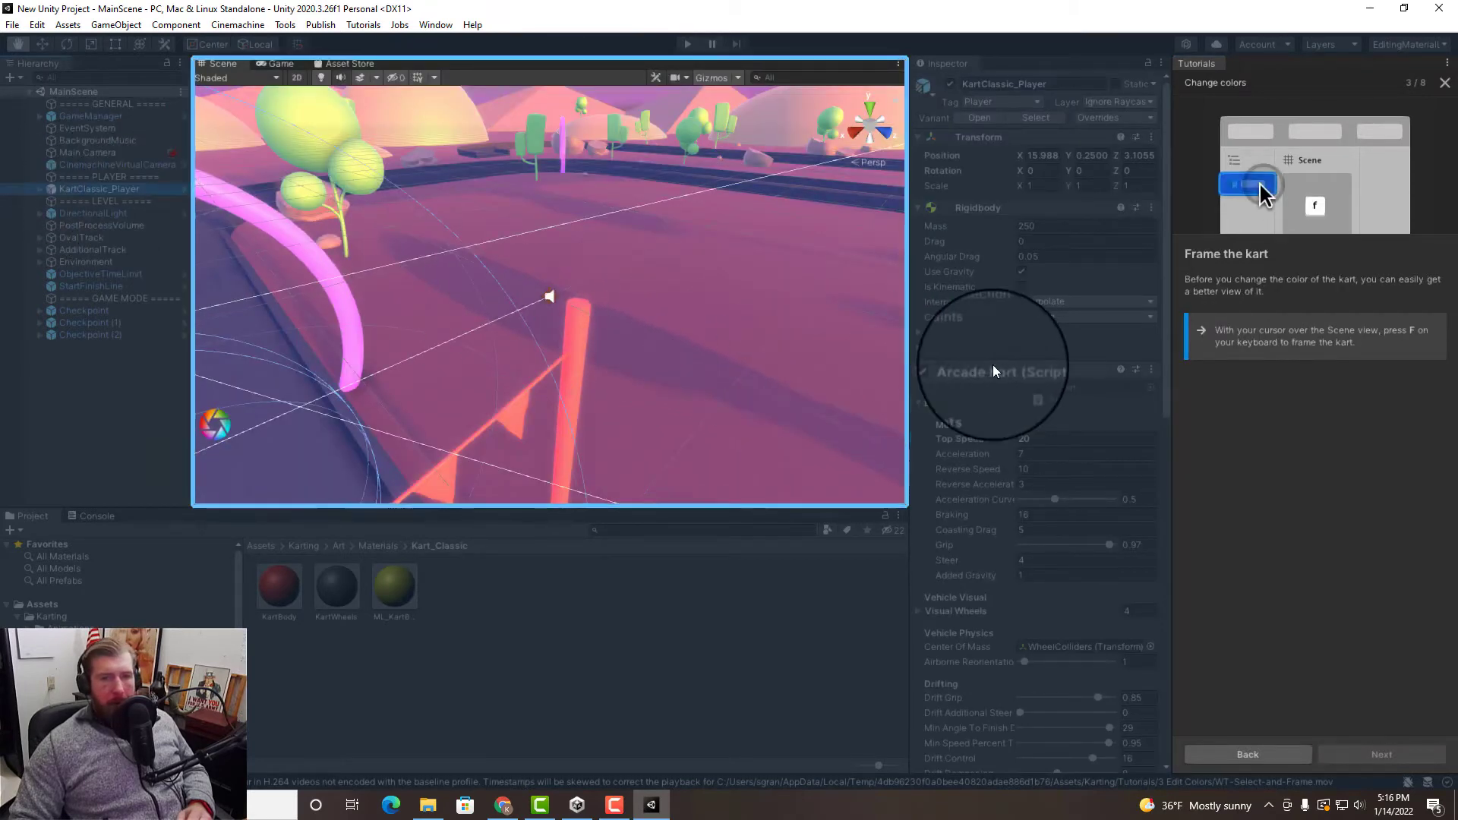
pyautogui.press('f')
# Step: Set the KartBody material's Albedo color to purple (A00BDB) and advance the tutorial to its Play Mode page
pyautogui.click(277, 585)
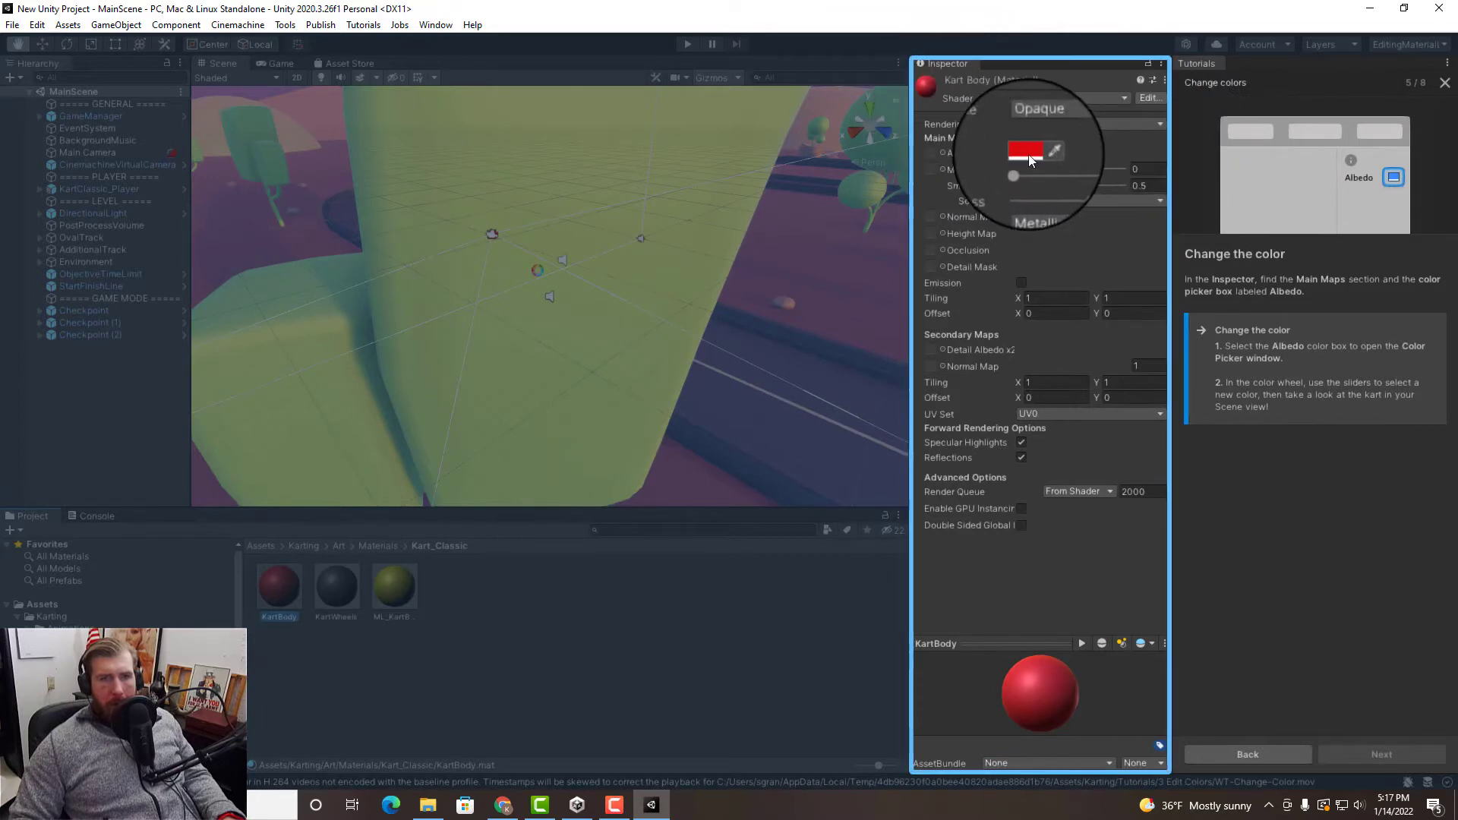
pyautogui.click(1029, 154)
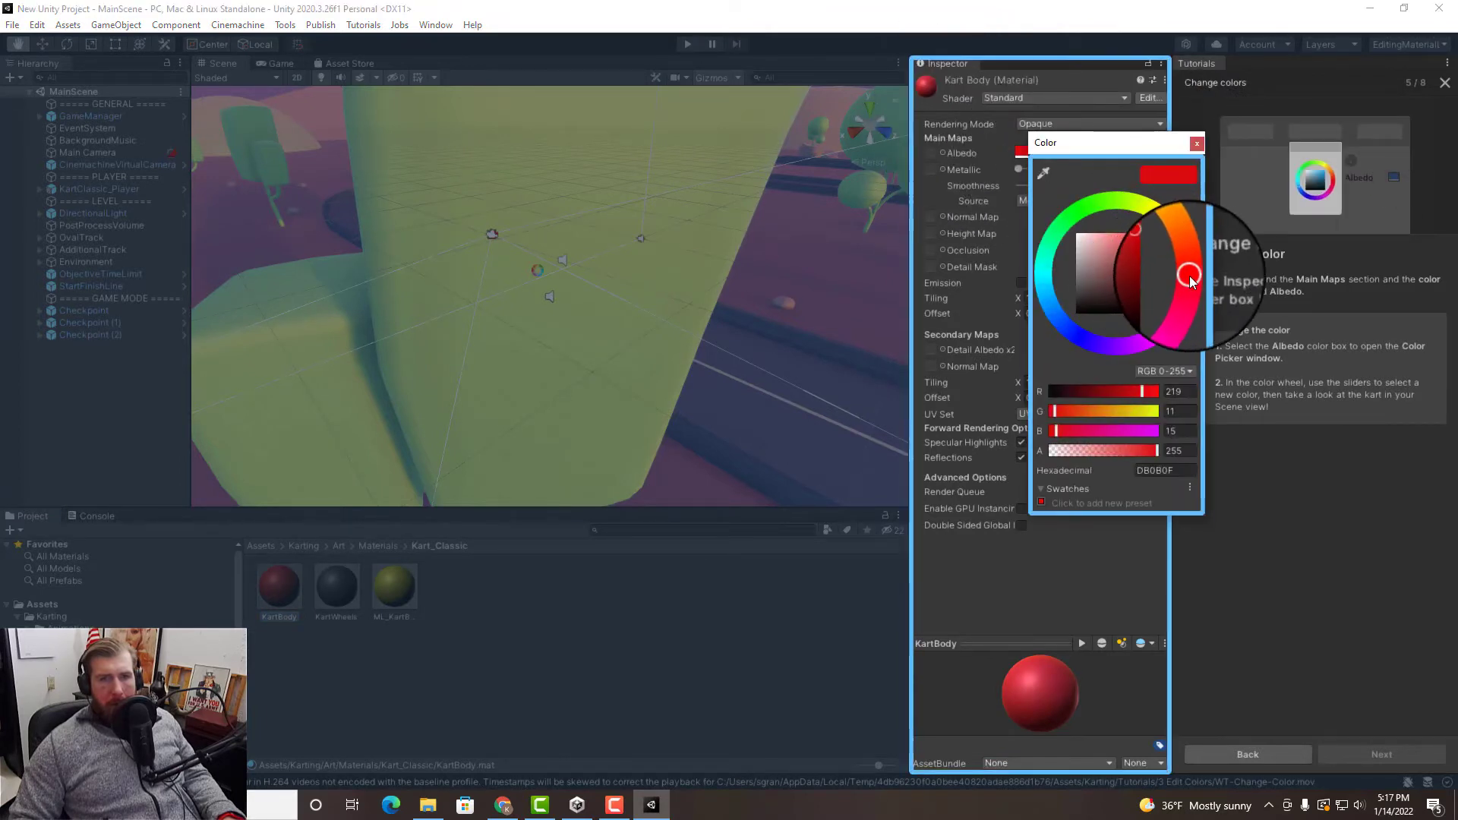
pyautogui.moveTo(1189, 276); pyautogui.dragTo(1136, 355)
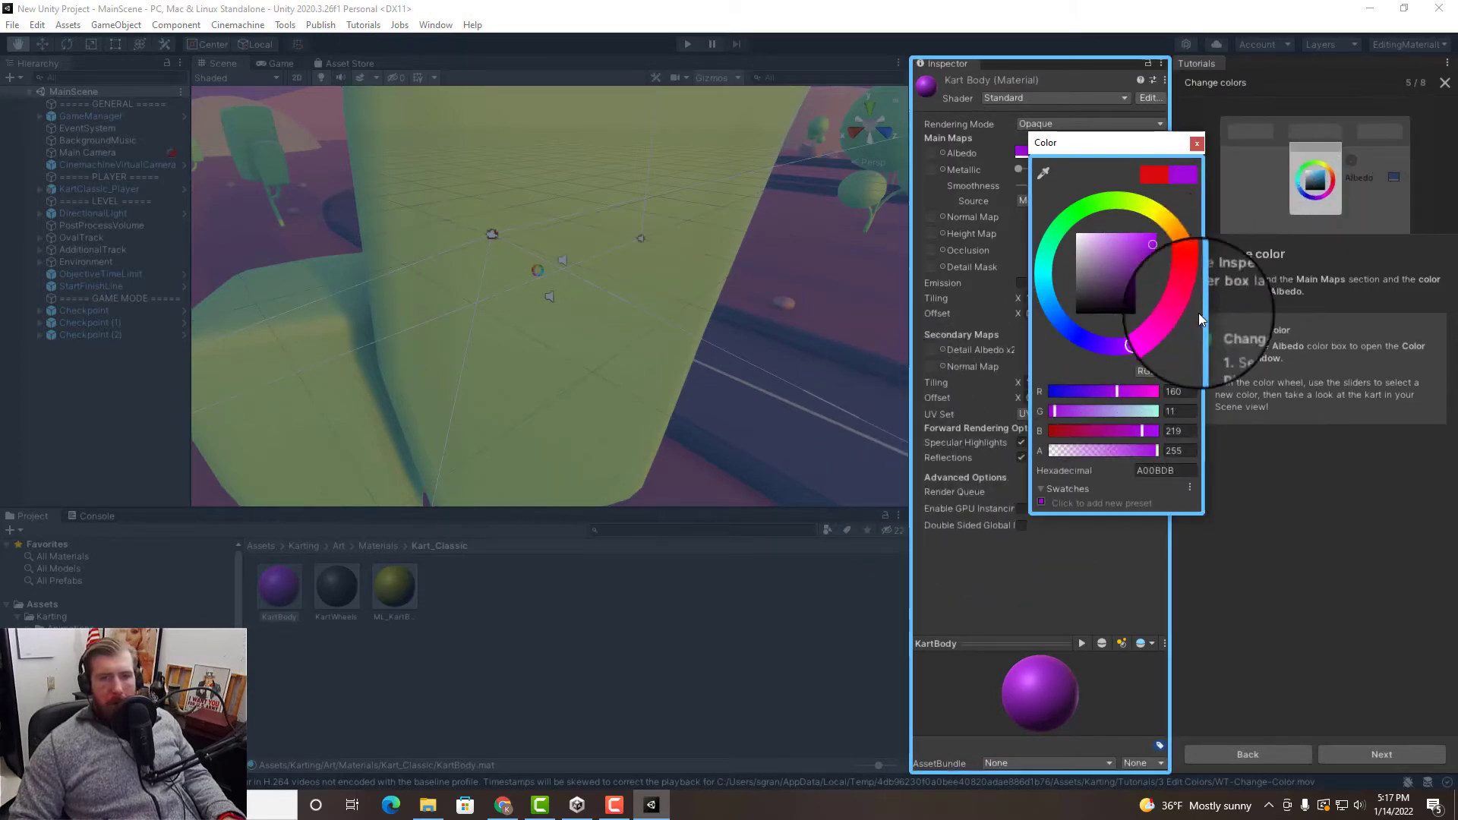
pyautogui.click(1198, 145)
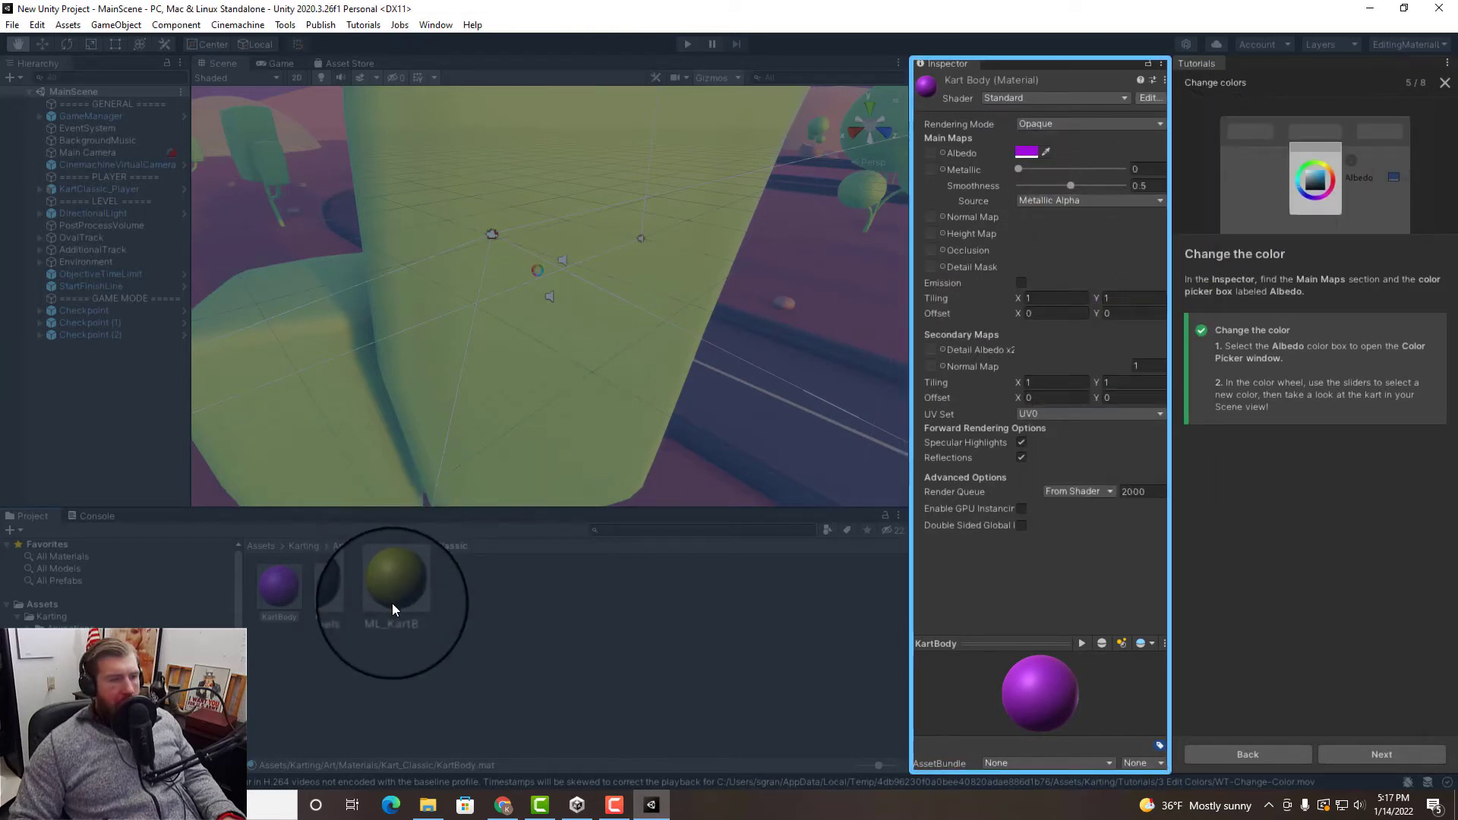
pyautogui.click(1405, 759)
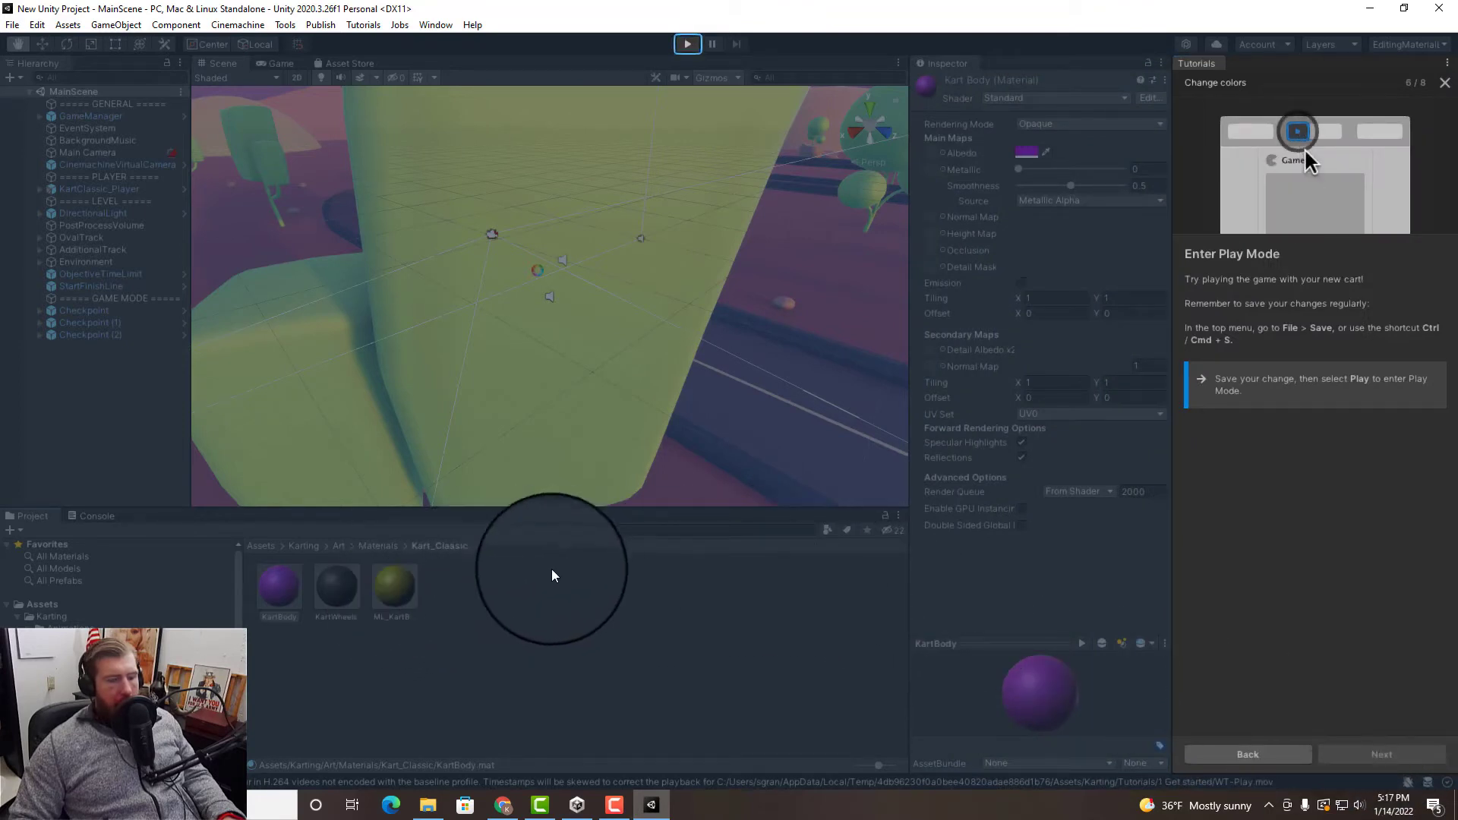
# Step: Playtest the recolored kart by driving through all checkpoints in Play Mode, and exit Play Mode after the race
pyautogui.click(687, 46)
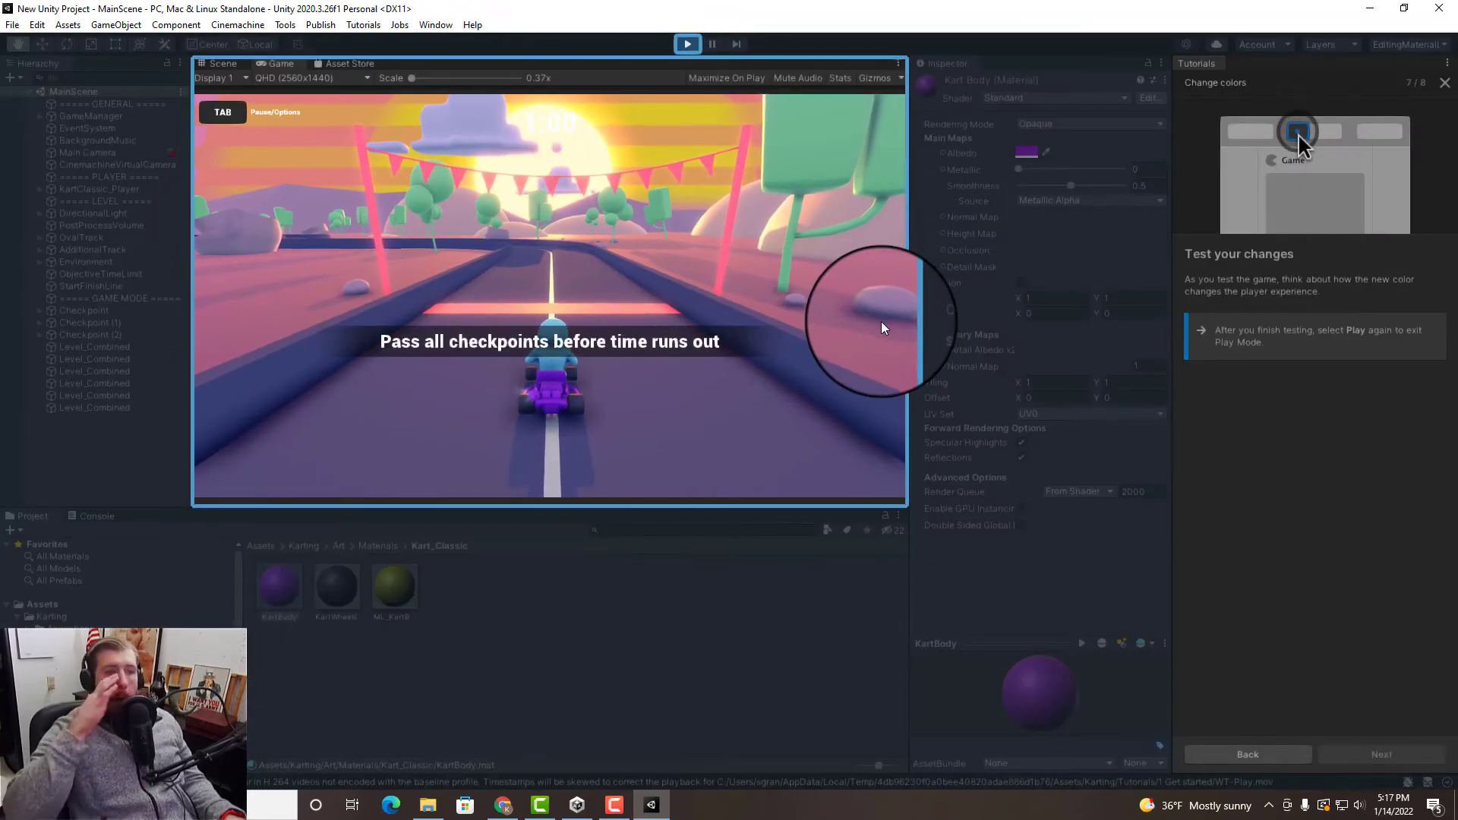
pyautogui.press('w')
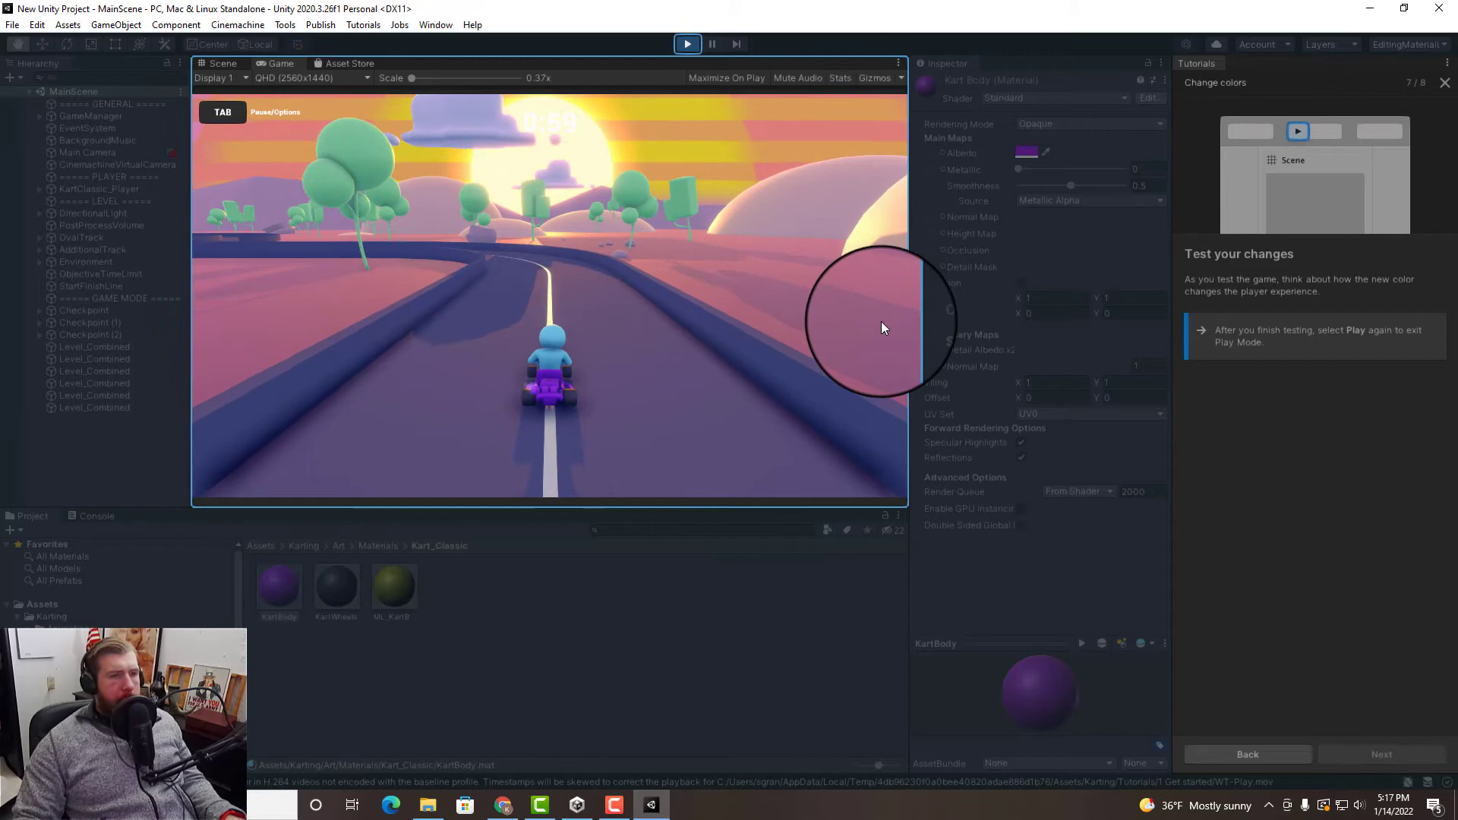
pyautogui.press('a')
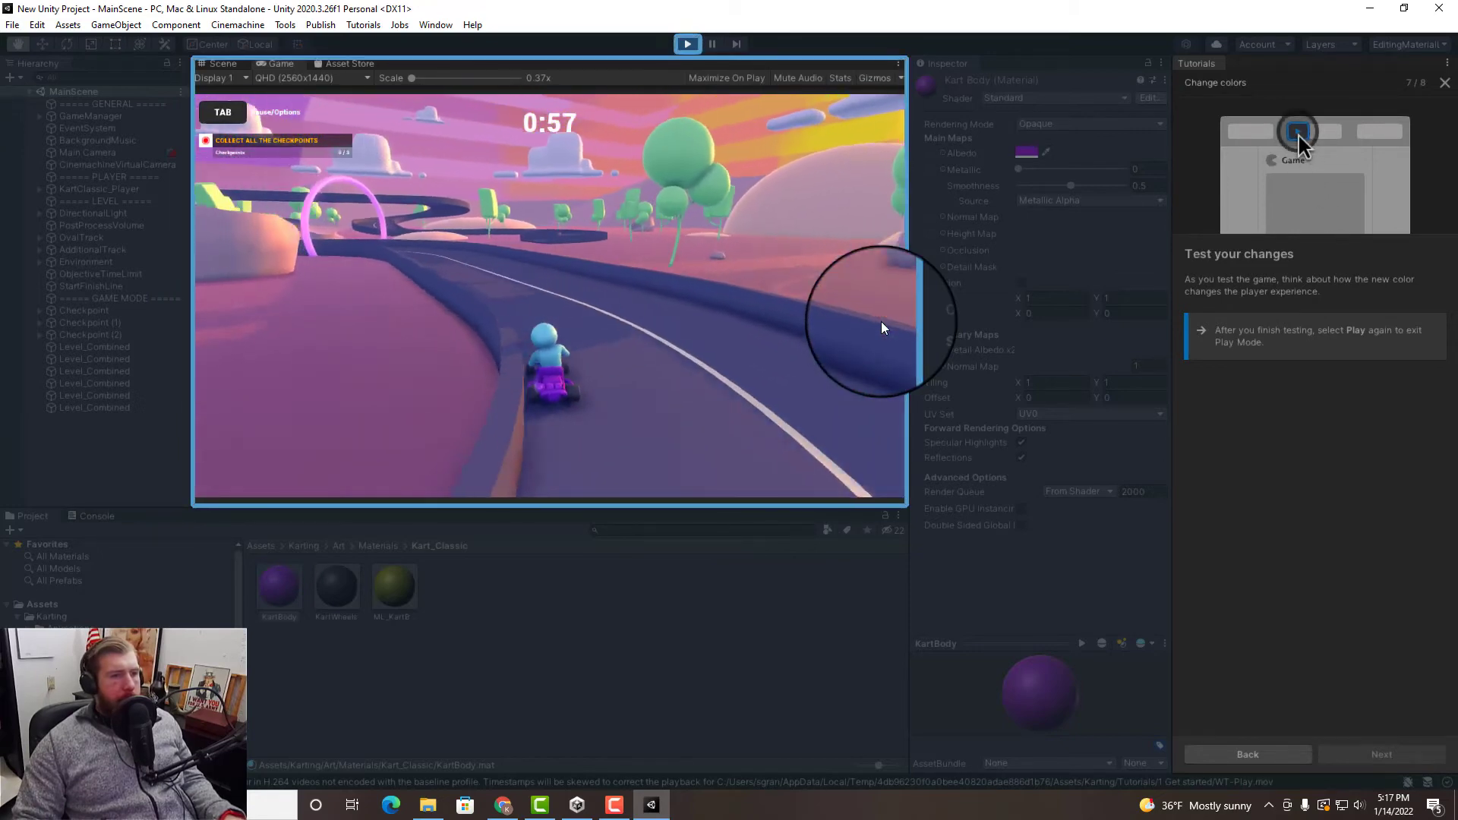
pyautogui.press('a')
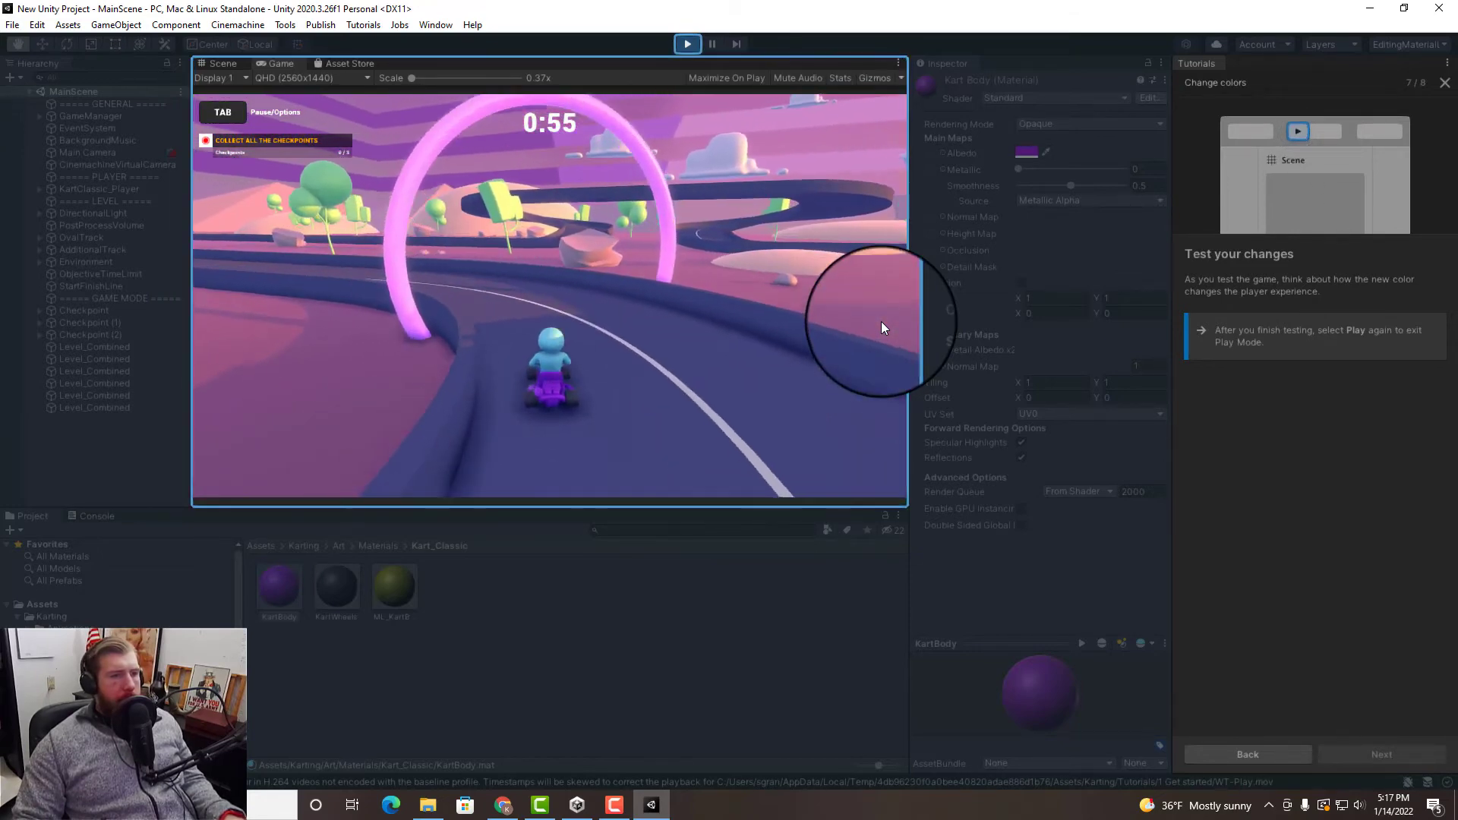
pyautogui.press('Right')
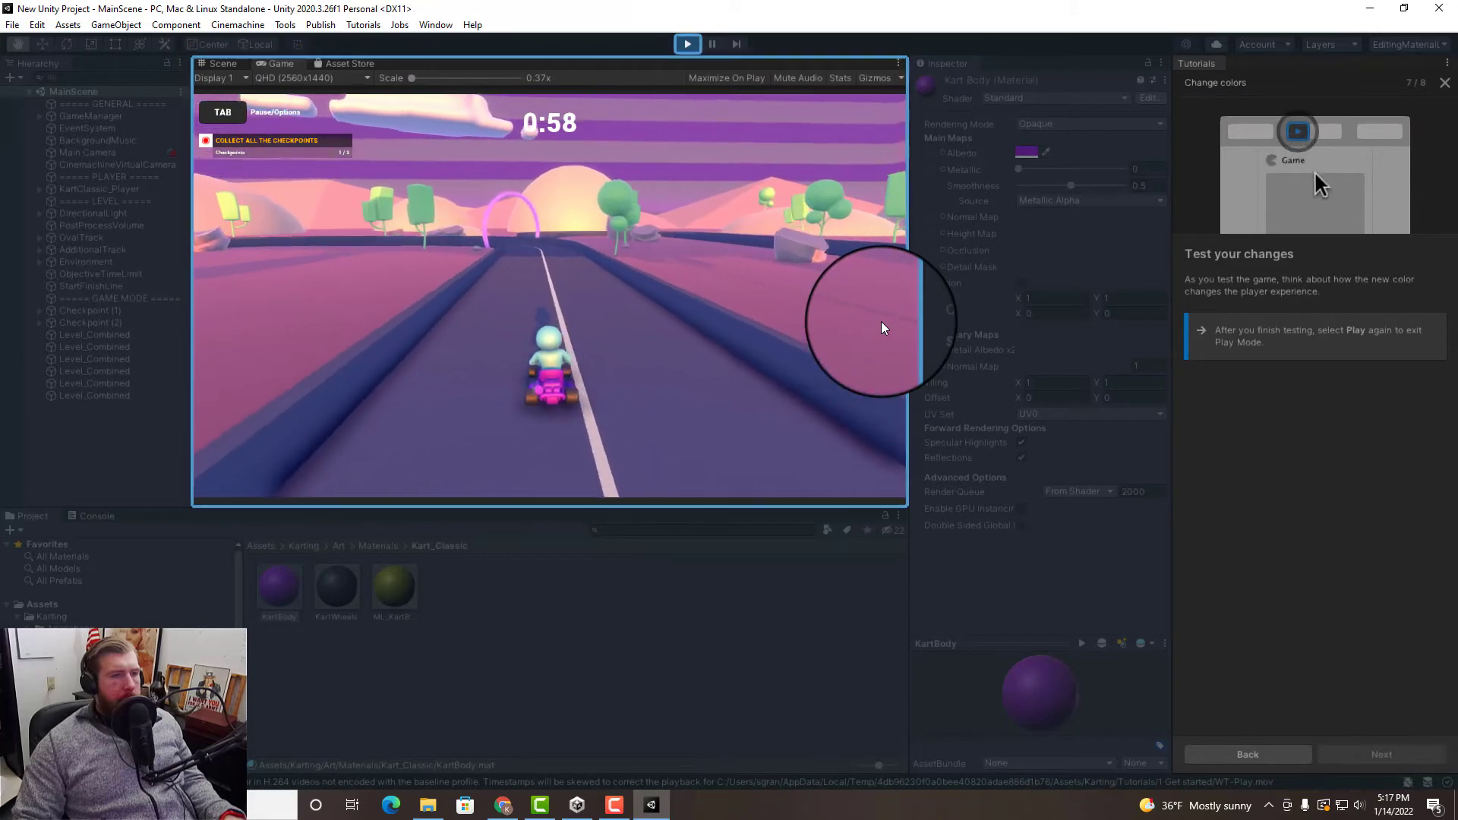
pyautogui.press('a')
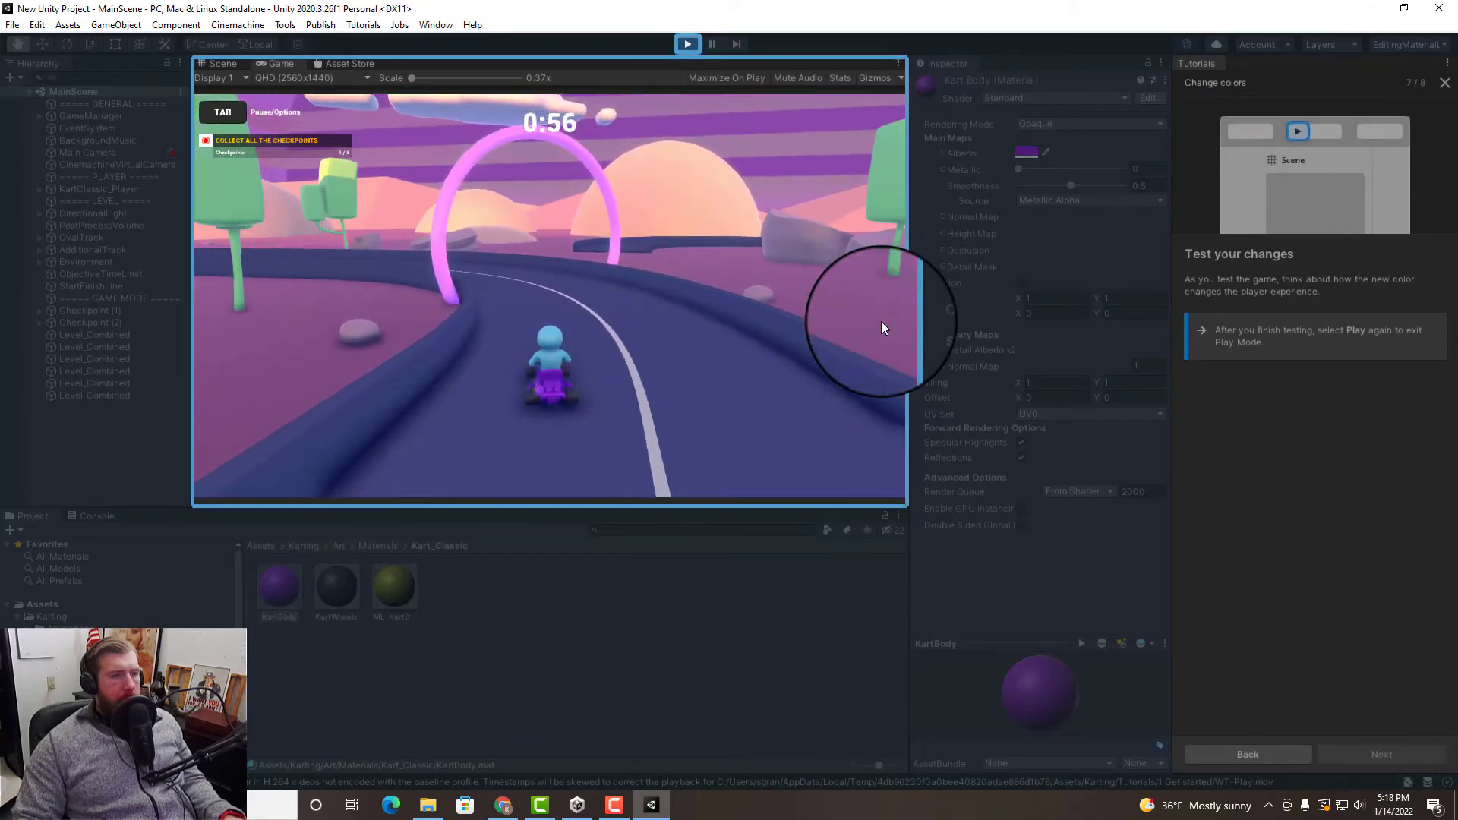
pyautogui.press('a')
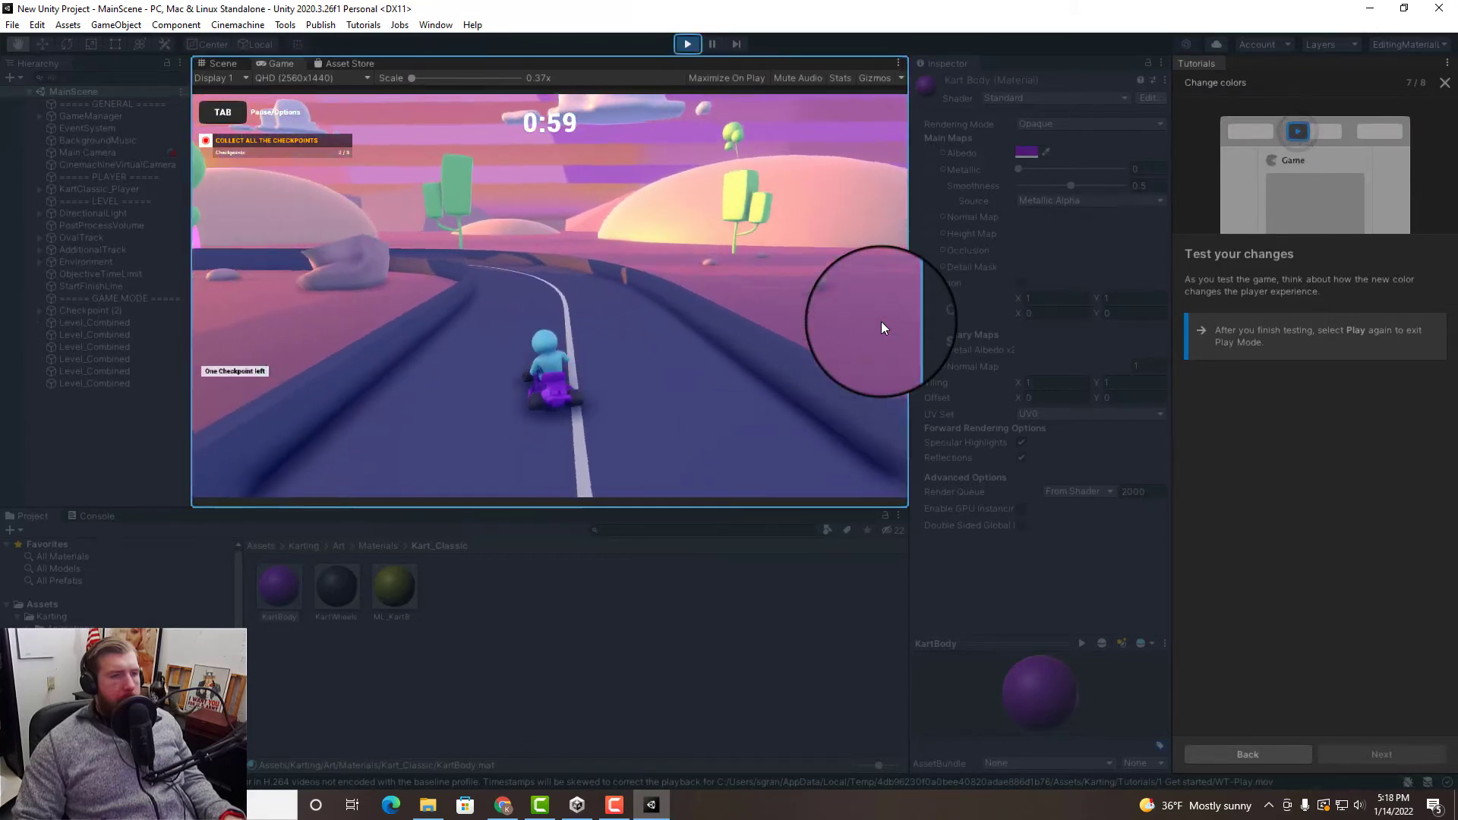
pyautogui.press('a')
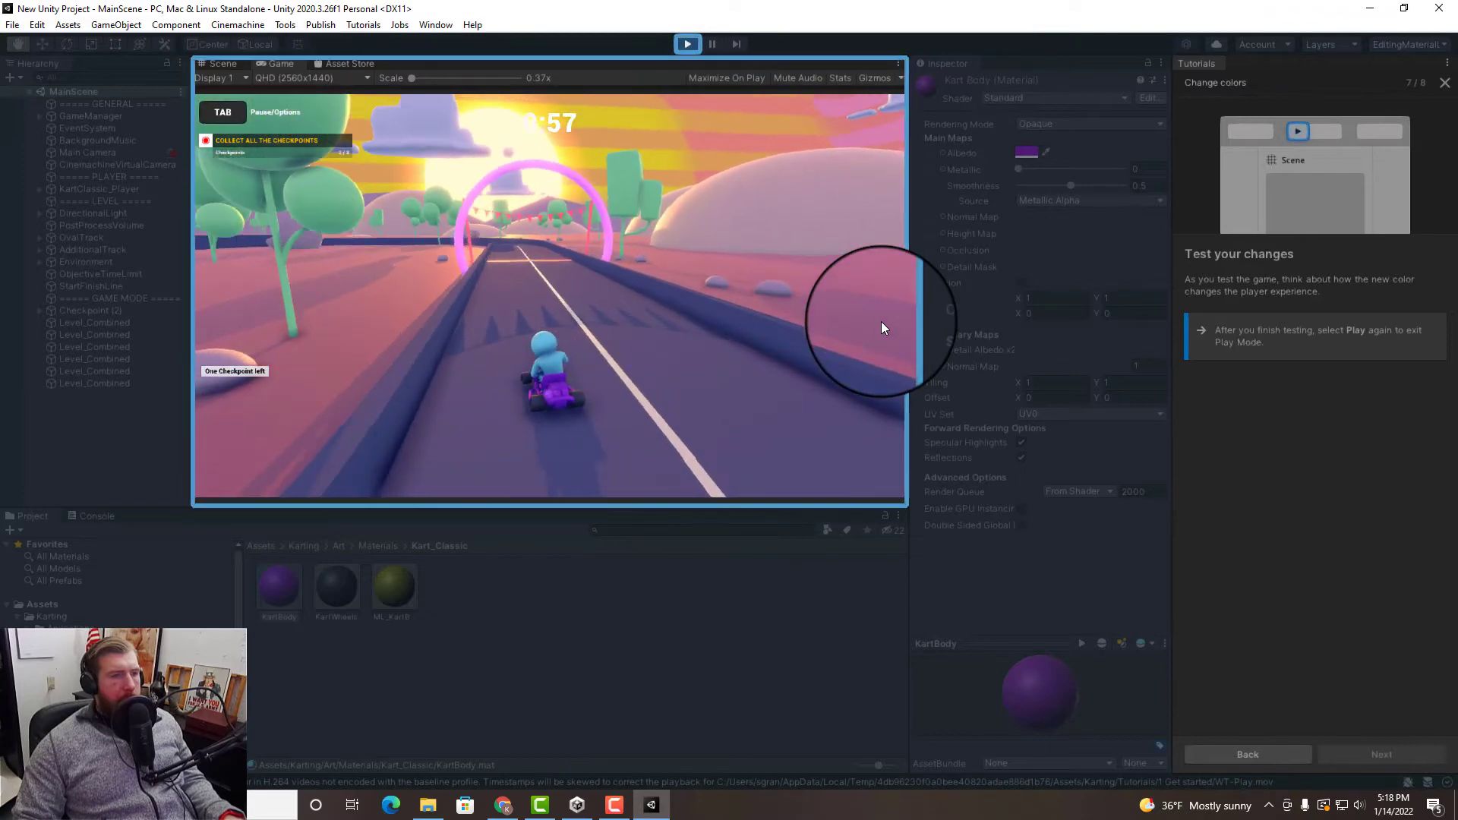
pyautogui.press('Up')
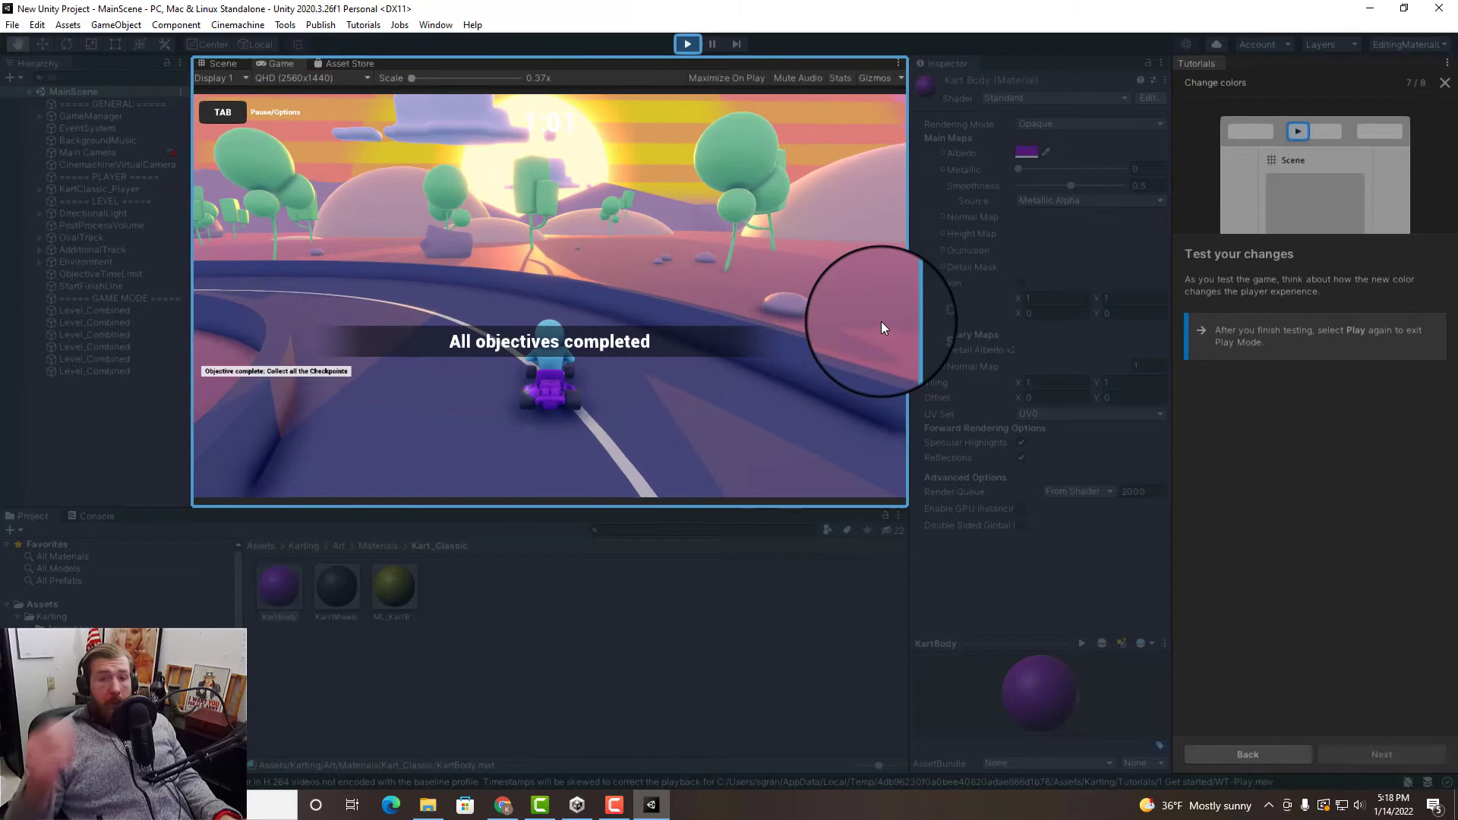
pyautogui.click(680, 45)
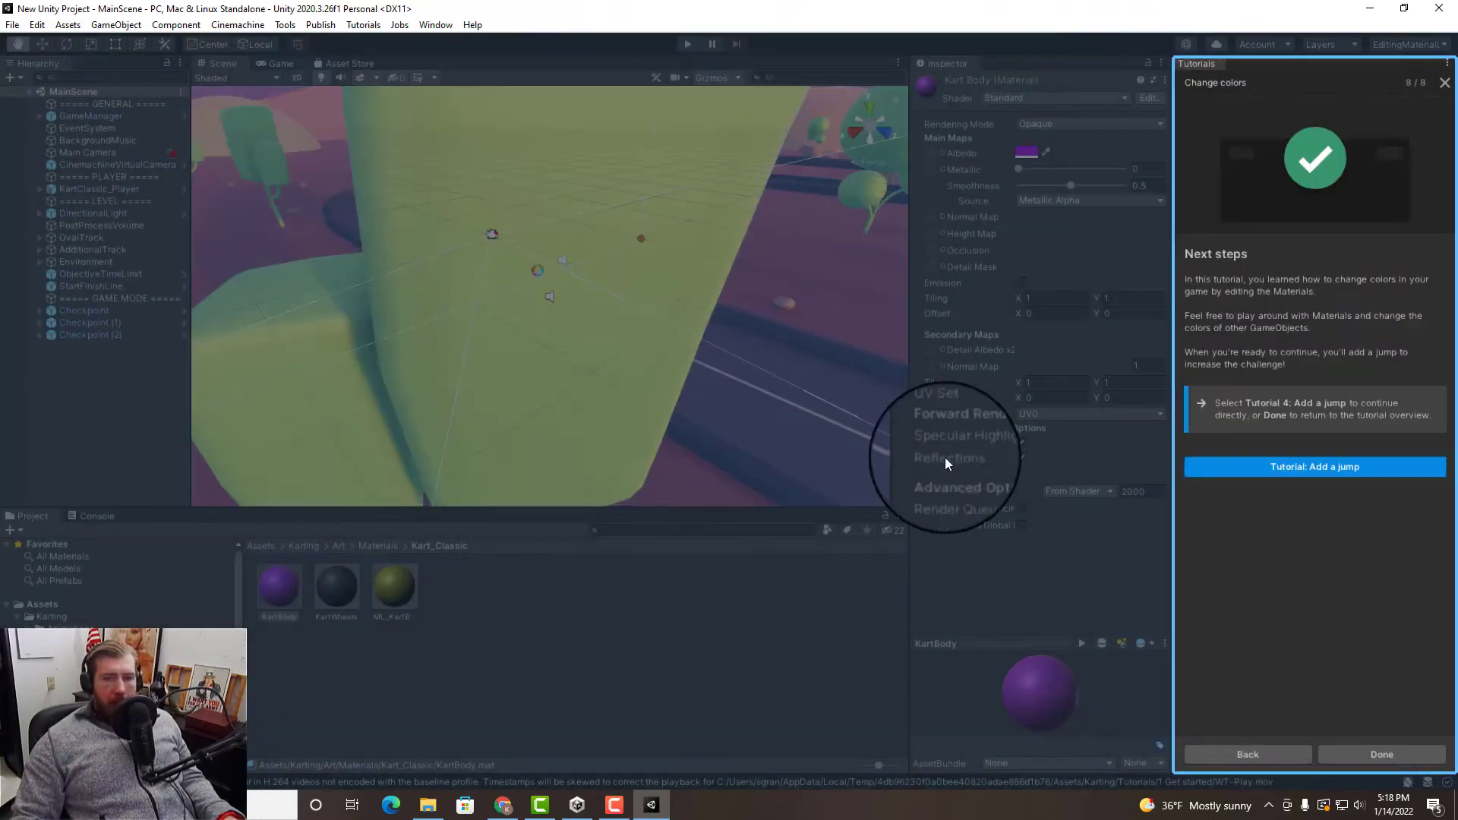
# Step: Start the Add a jump tutorial and place a JumpRamp prefab from the Props folder on a straight of the oval track
pyautogui.click(1324, 467)
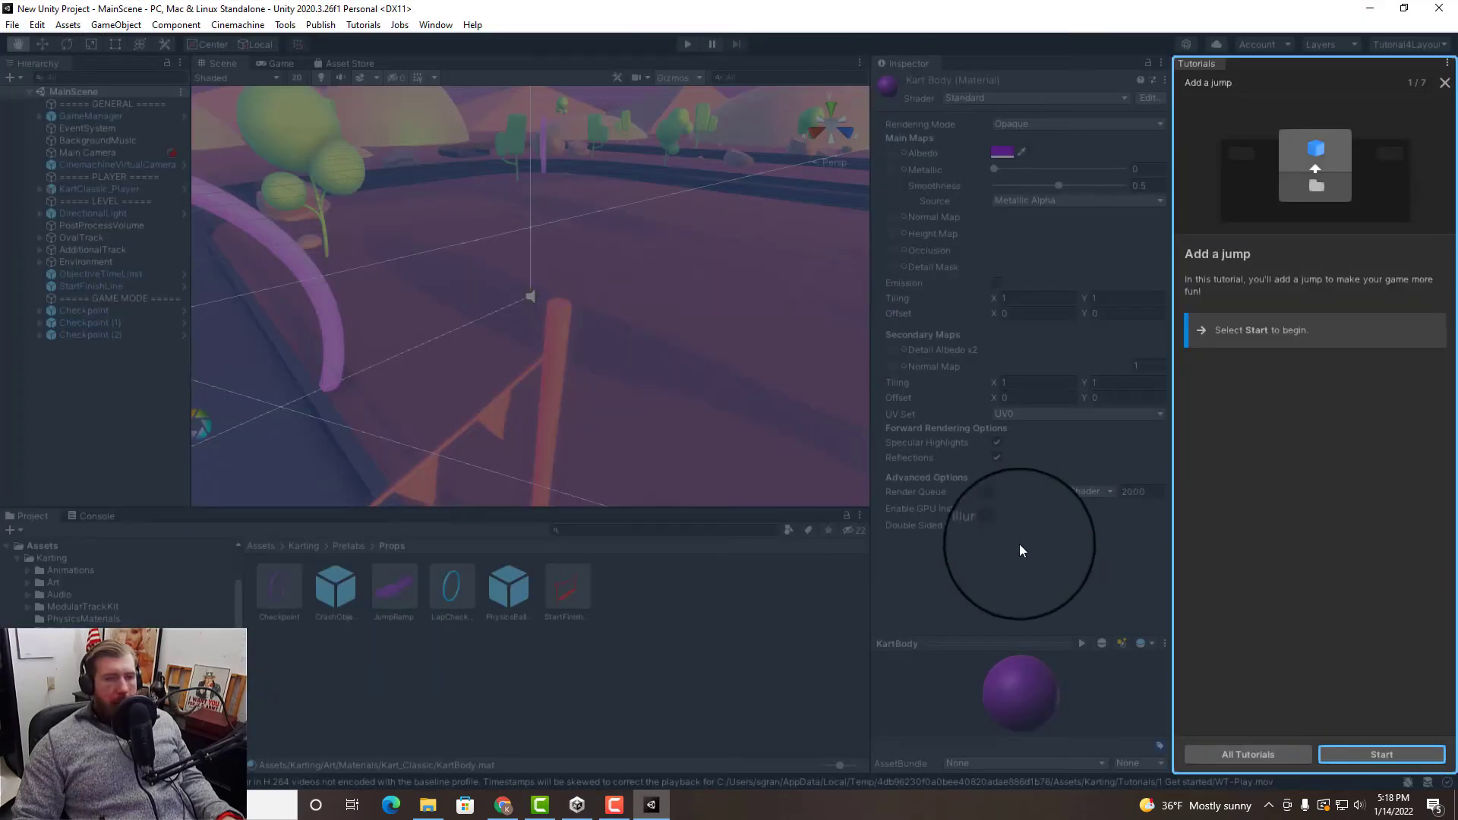
pyautogui.click(1340, 755)
pyautogui.click(393, 616)
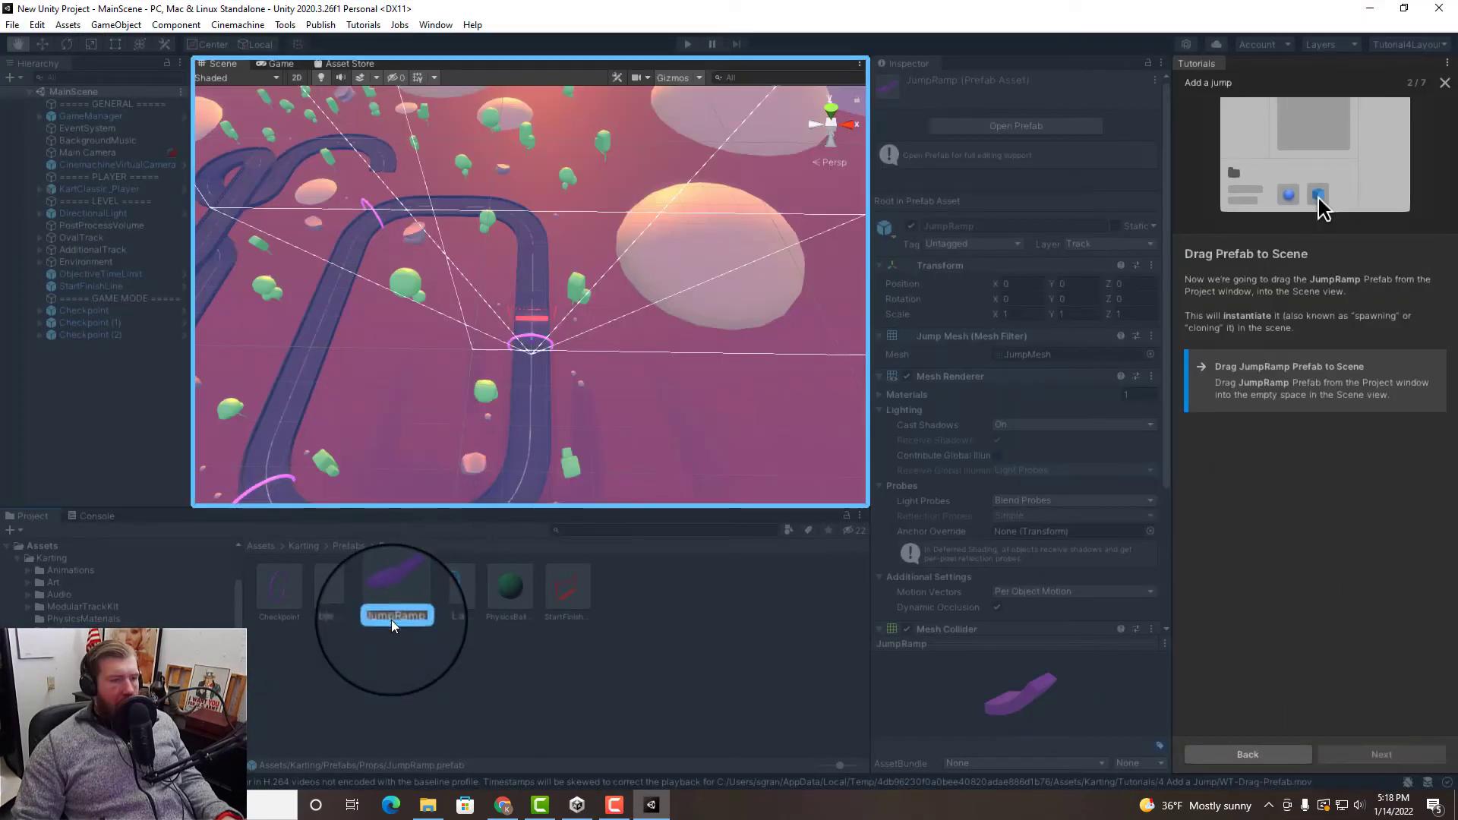
pyautogui.moveTo(393, 617); pyautogui.dragTo(328, 309)
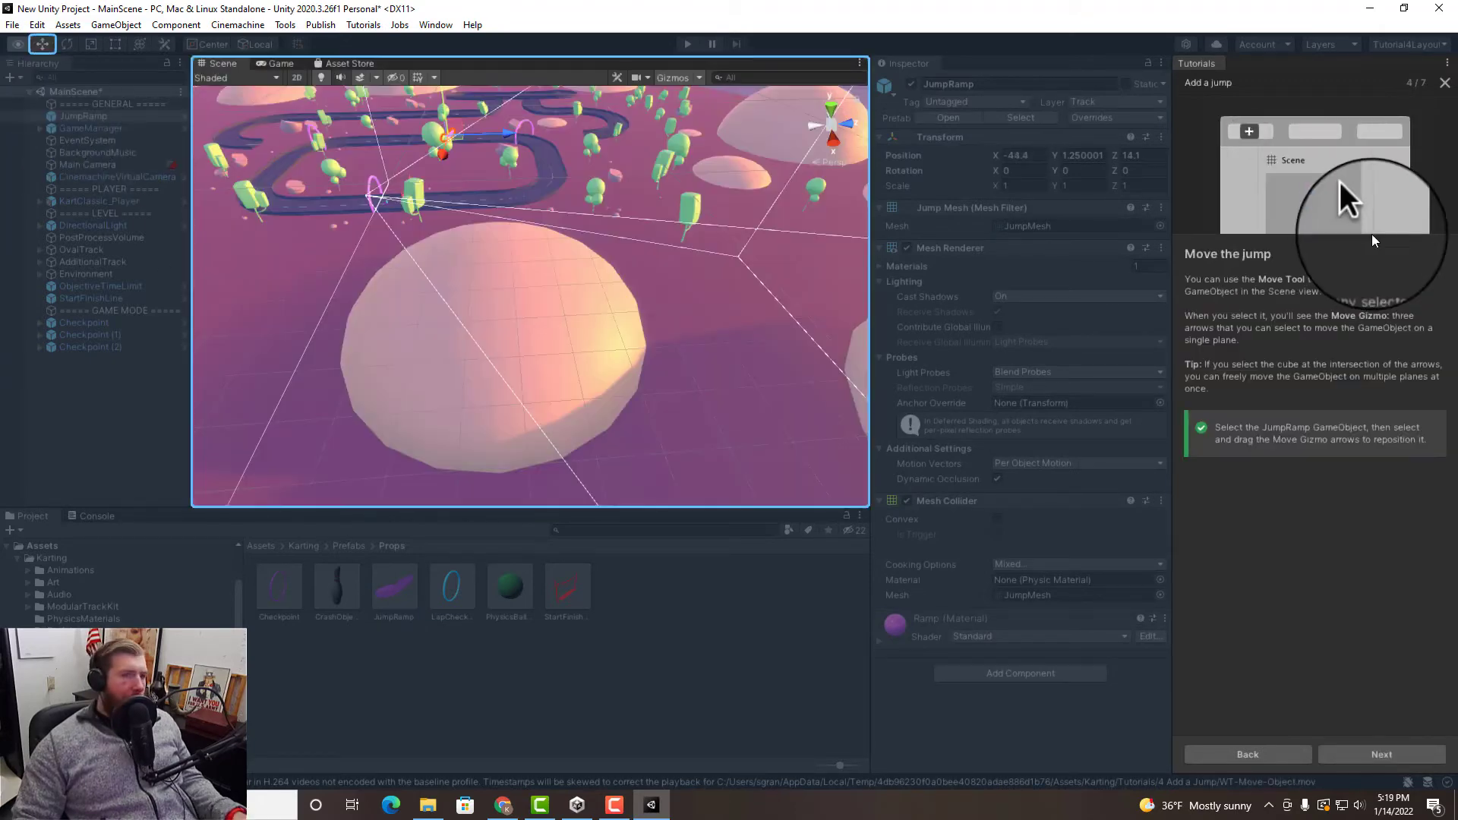
# Step: Rotate the JumpRamp on the track to about X -0.113, Y -4.111, Z -2.188 with the Rotate Tool
pyautogui.keyDown('alt'); pyautogui.moveTo(547, 198); pyautogui.dragTo(716, 228); pyautogui.keyUp('alt')
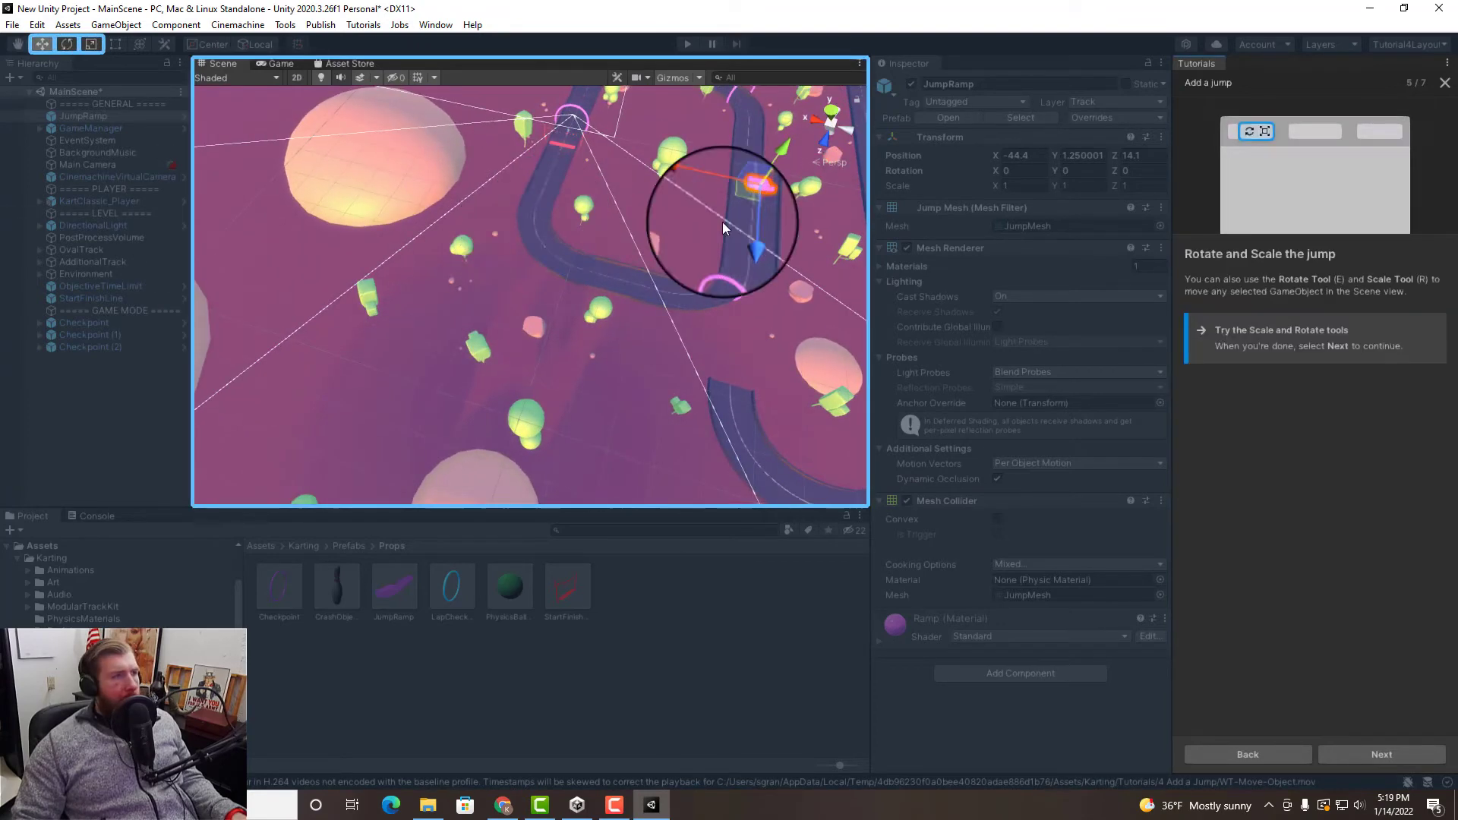
pyautogui.click(67, 46)
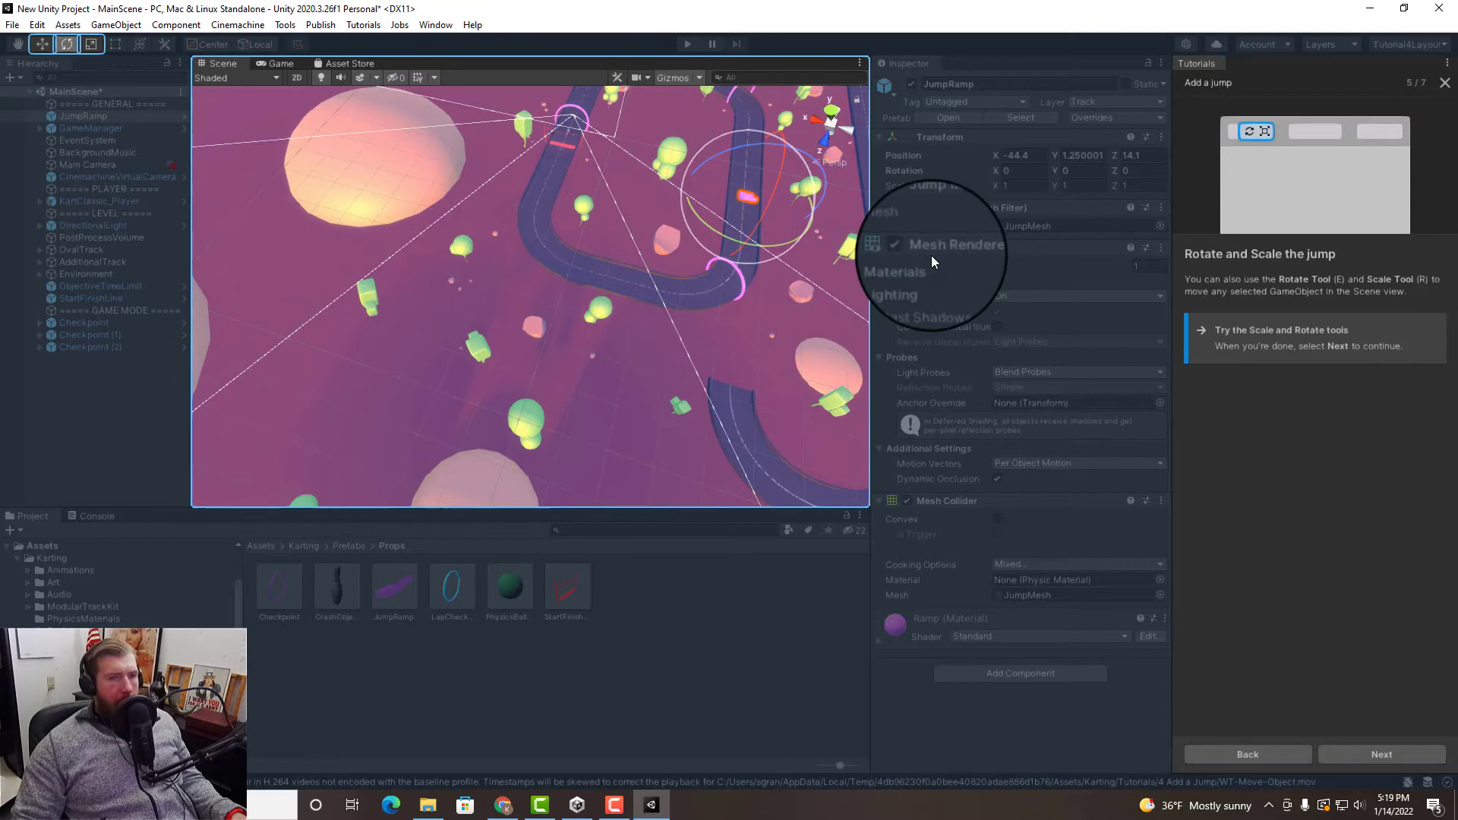
pyautogui.scroll(3, 780, 245)
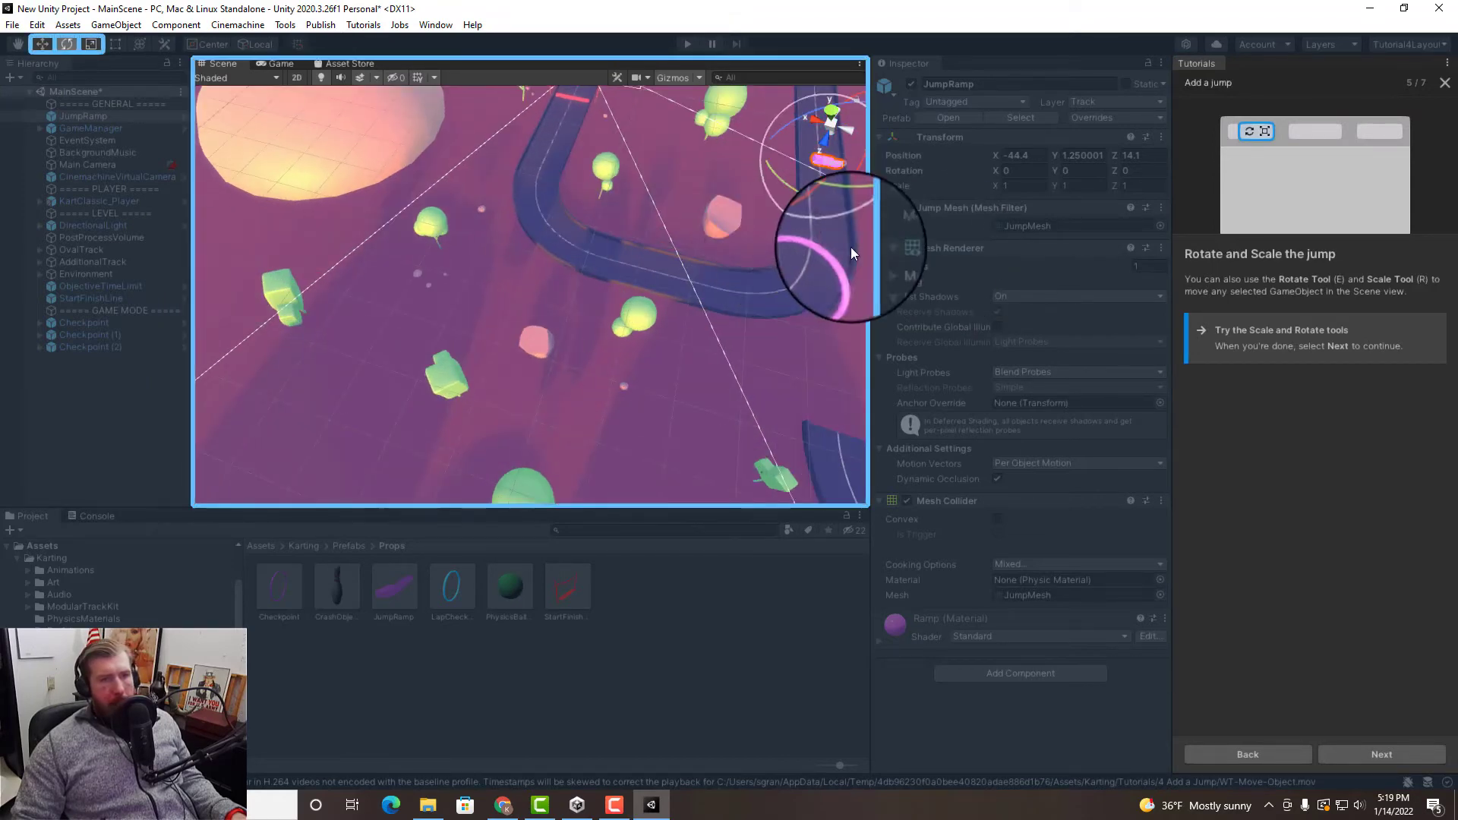
pyautogui.moveTo(824, 167); pyautogui.dragTo(787, 180)
pyautogui.click(821, 161)
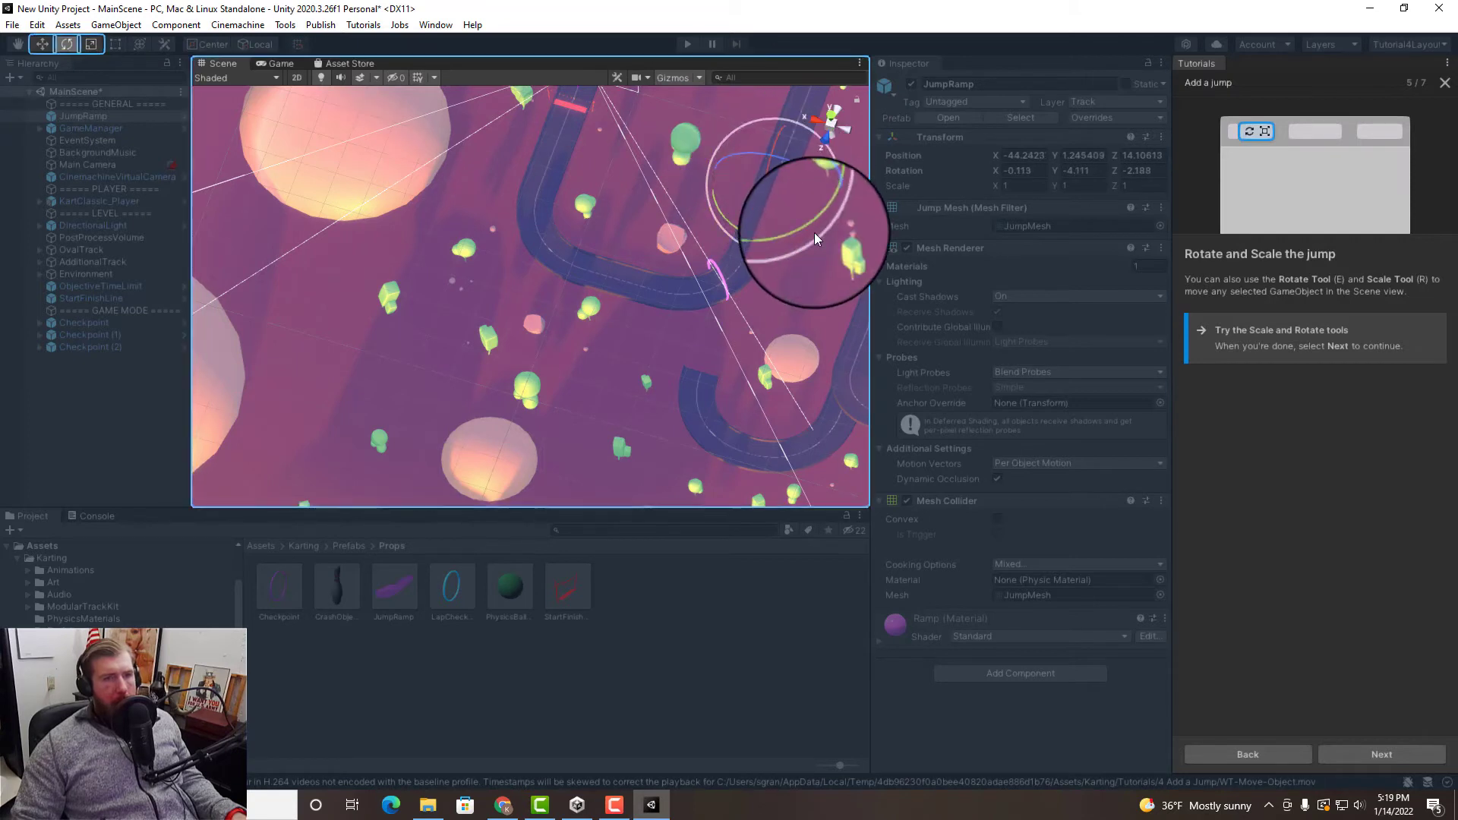
# Step: Enlarge the JumpRamp to a scale of about Y -3.62 and Z 5.28, and advance the tutorial to its Test your jump page
pyautogui.scroll(3, 814, 232)
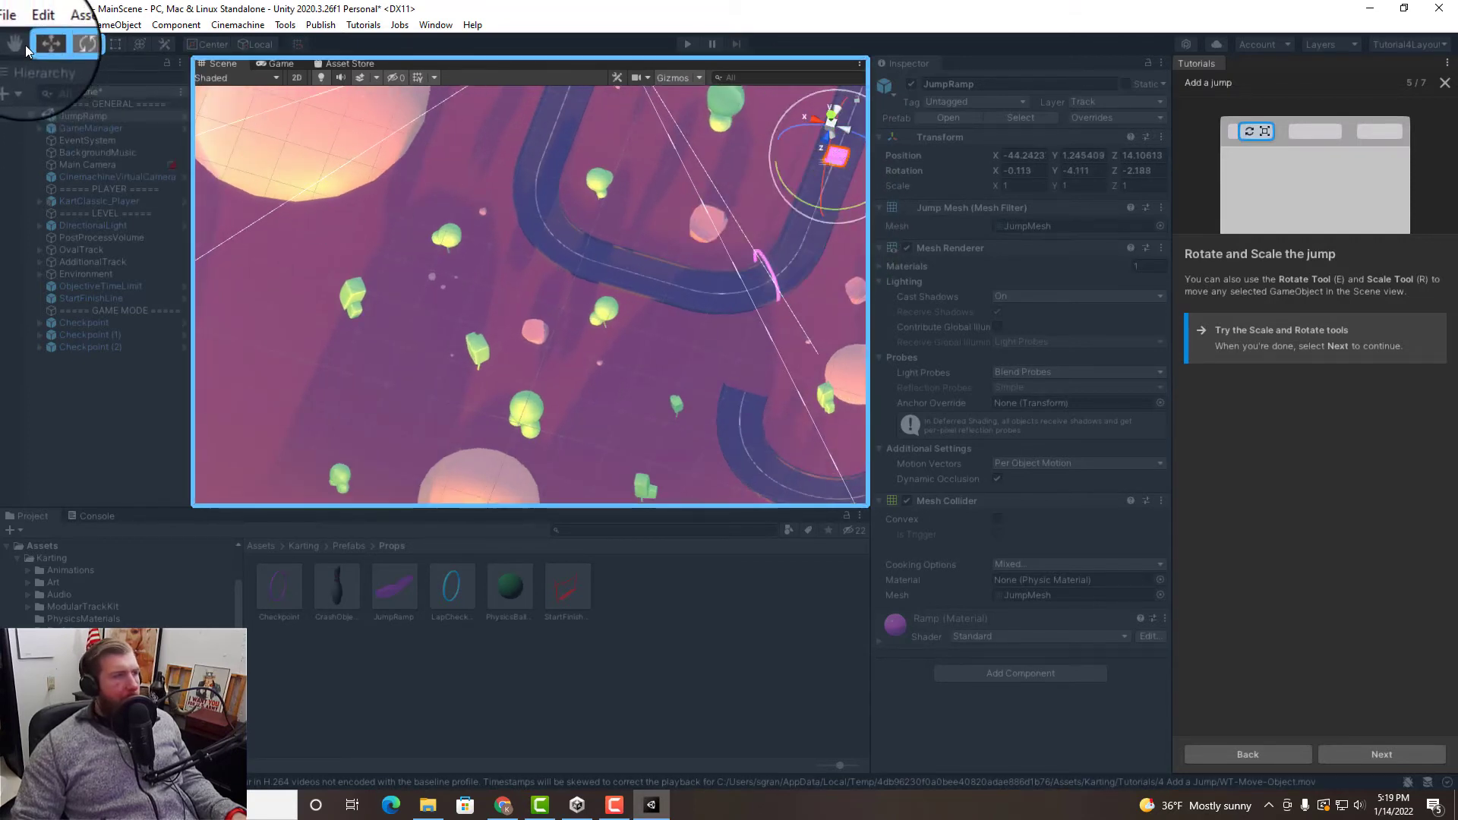
pyautogui.click(88, 48)
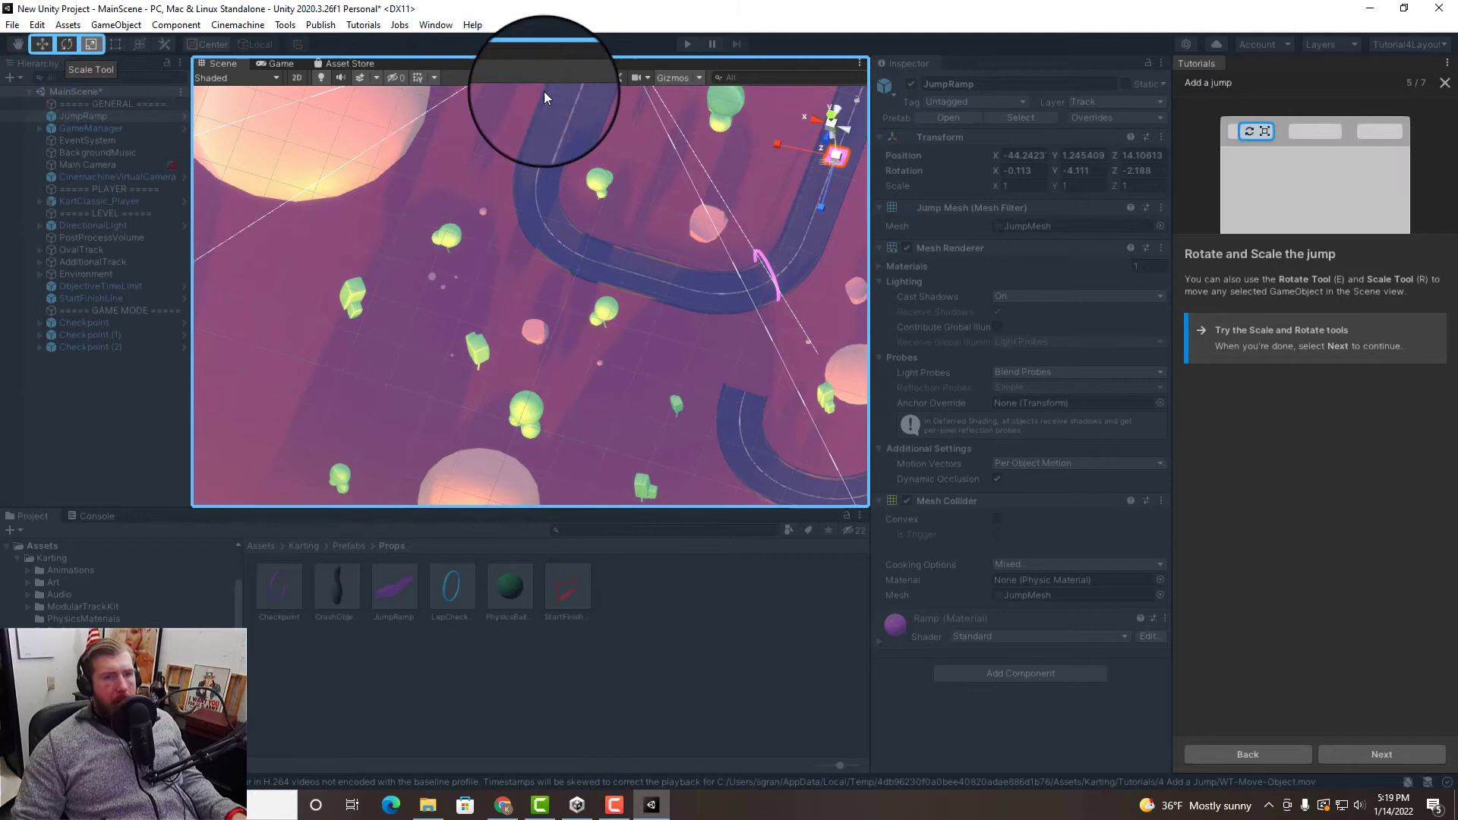
pyautogui.moveTo(836, 161); pyautogui.dragTo(769, 396)
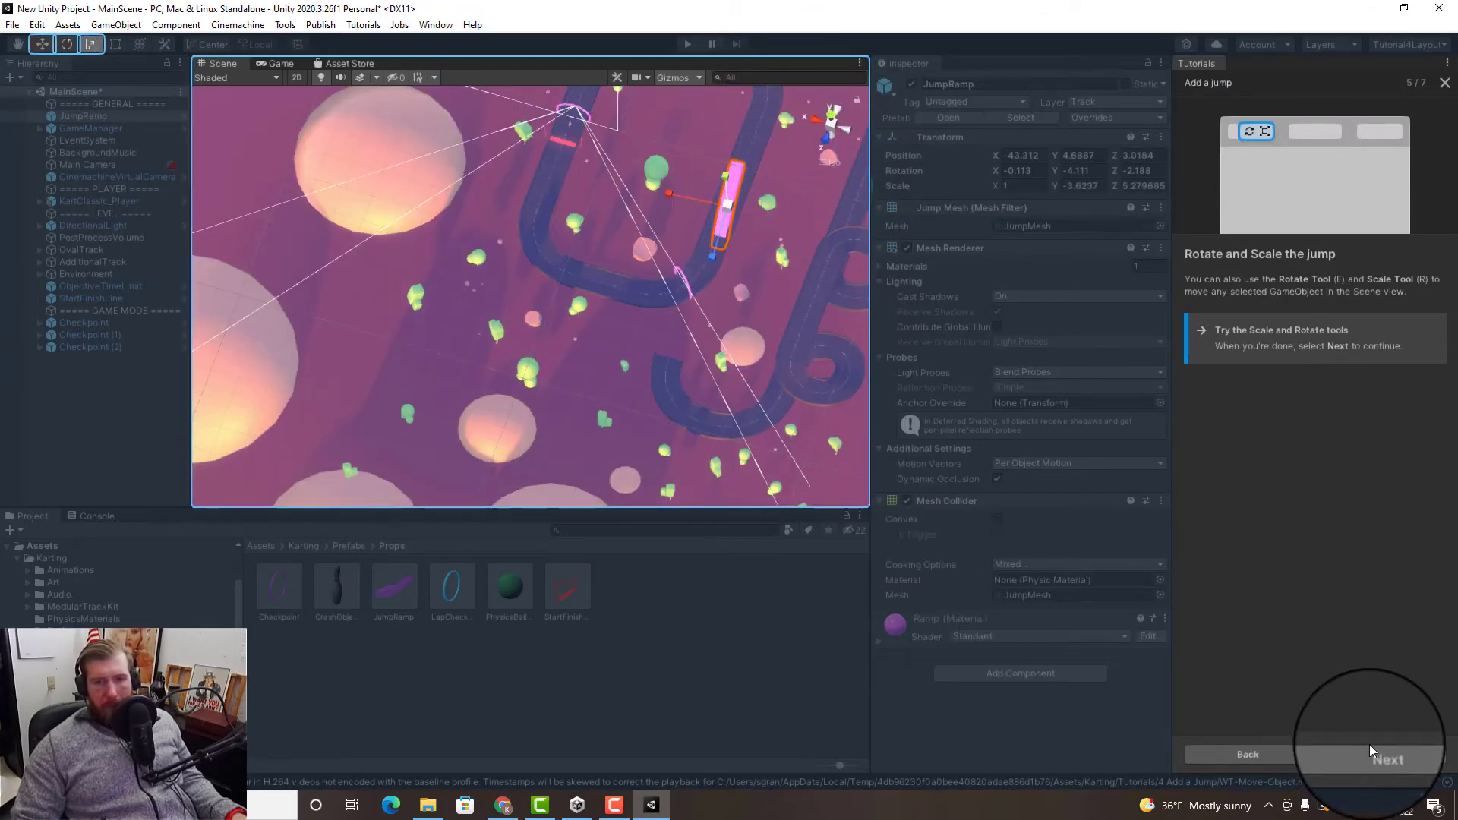
pyautogui.click(1373, 751)
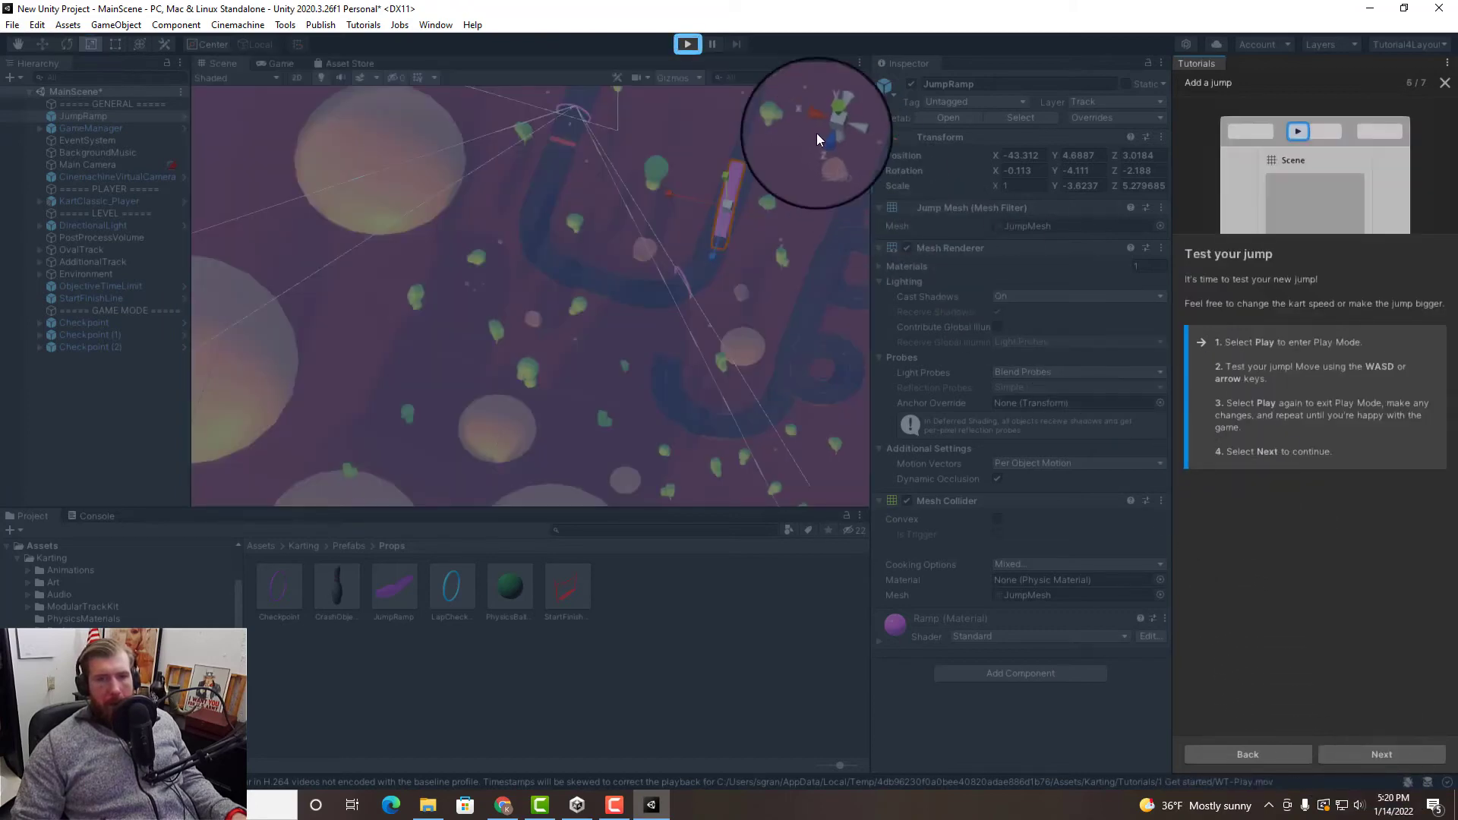
pyautogui.click(687, 44)
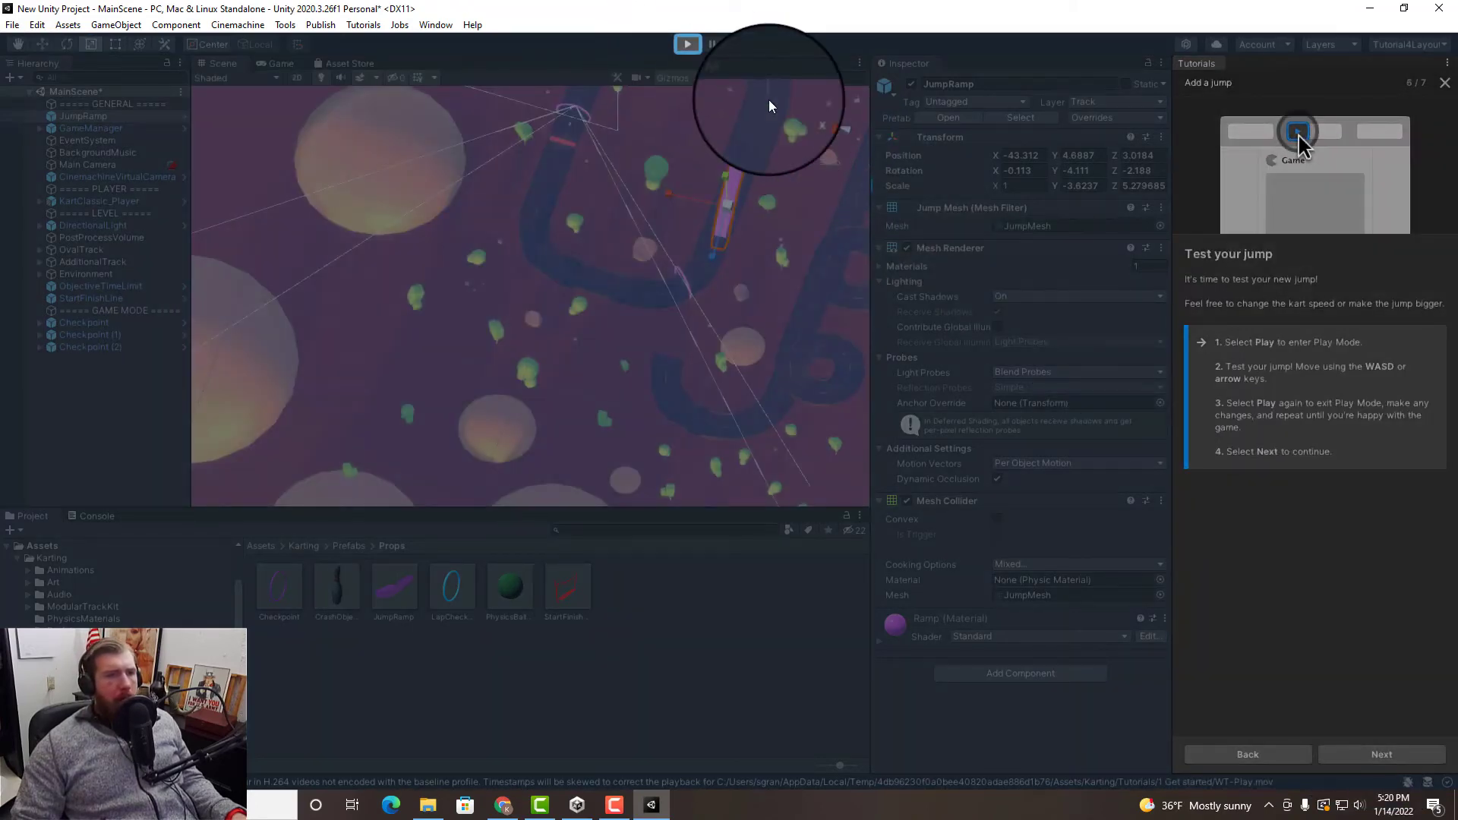
pyautogui.click(687, 44)
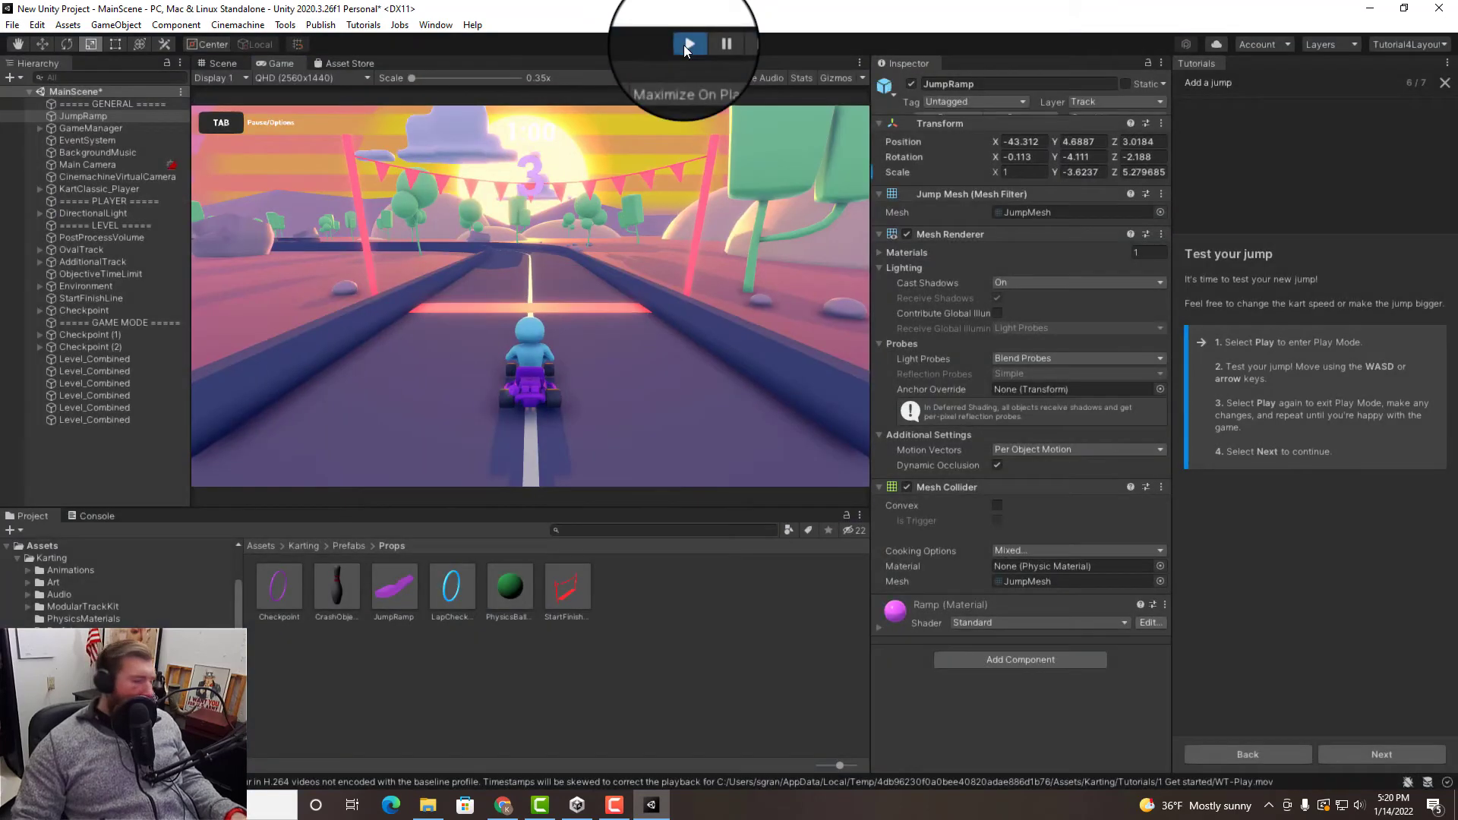
pyautogui.click(687, 44)
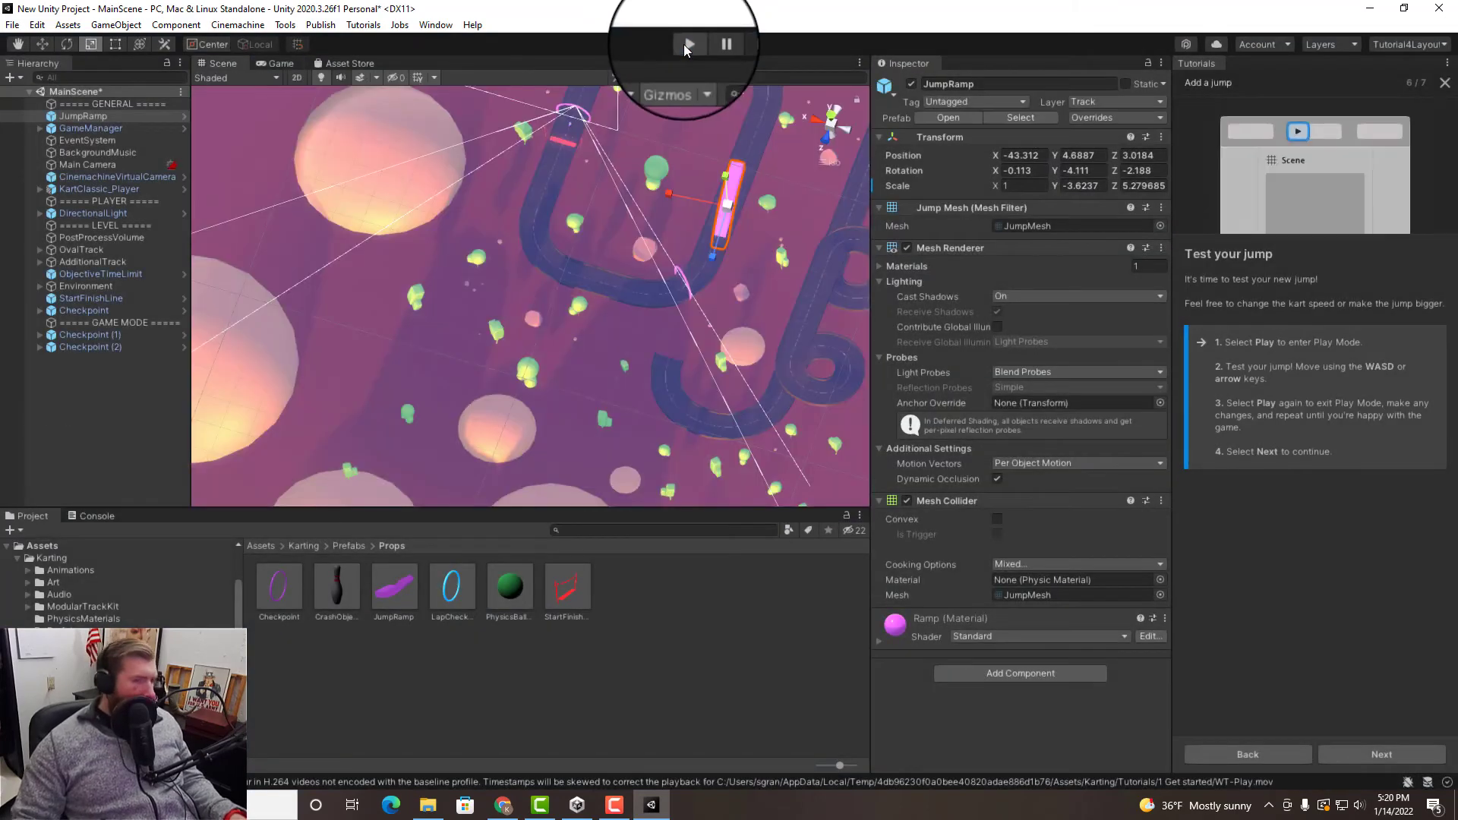
# Step: Enter Play Mode and drive the kart through the first checkpoint towards the jump ramp
pyautogui.click(684, 44)
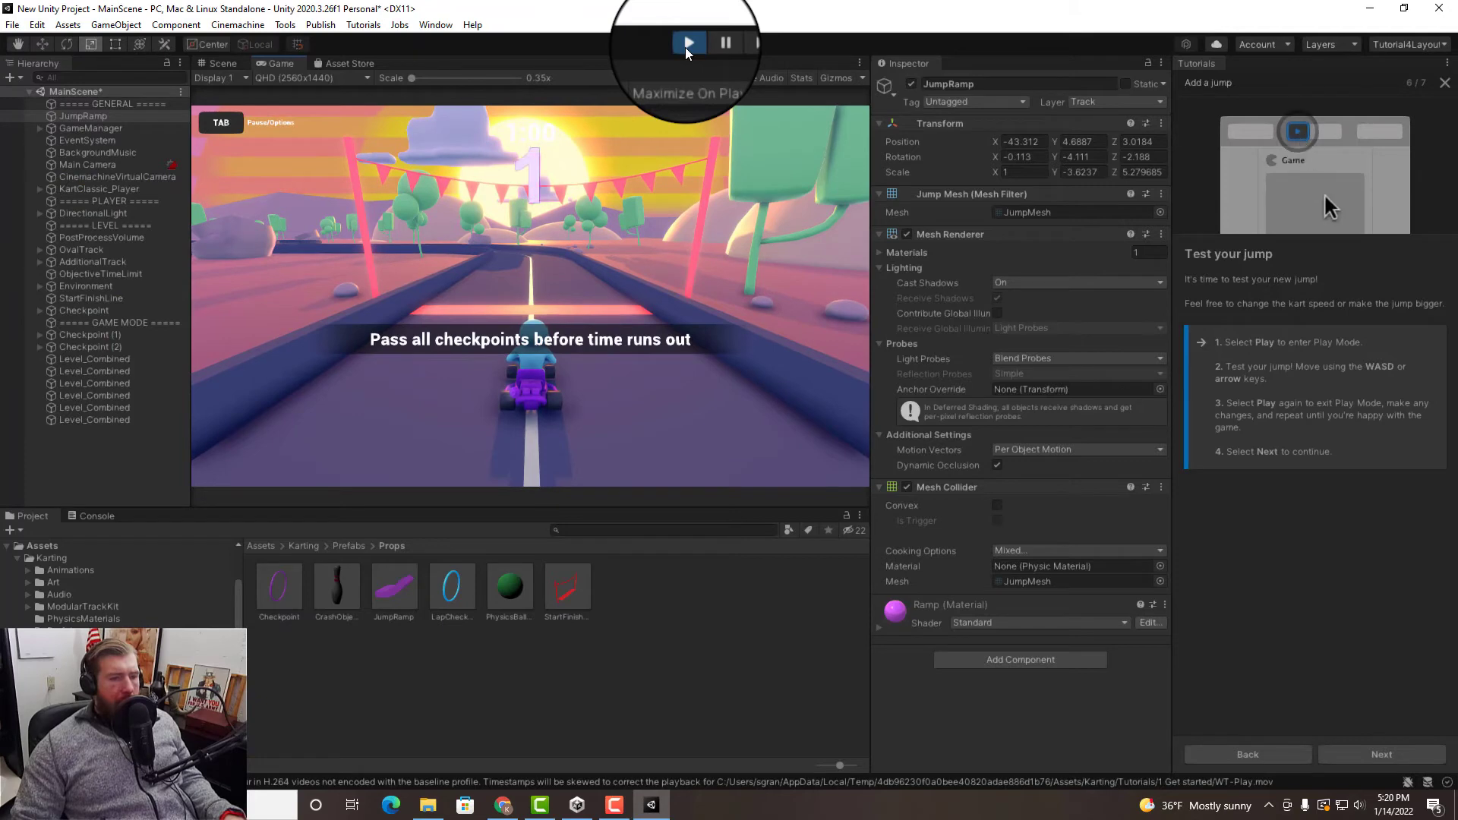
pyautogui.press('w')
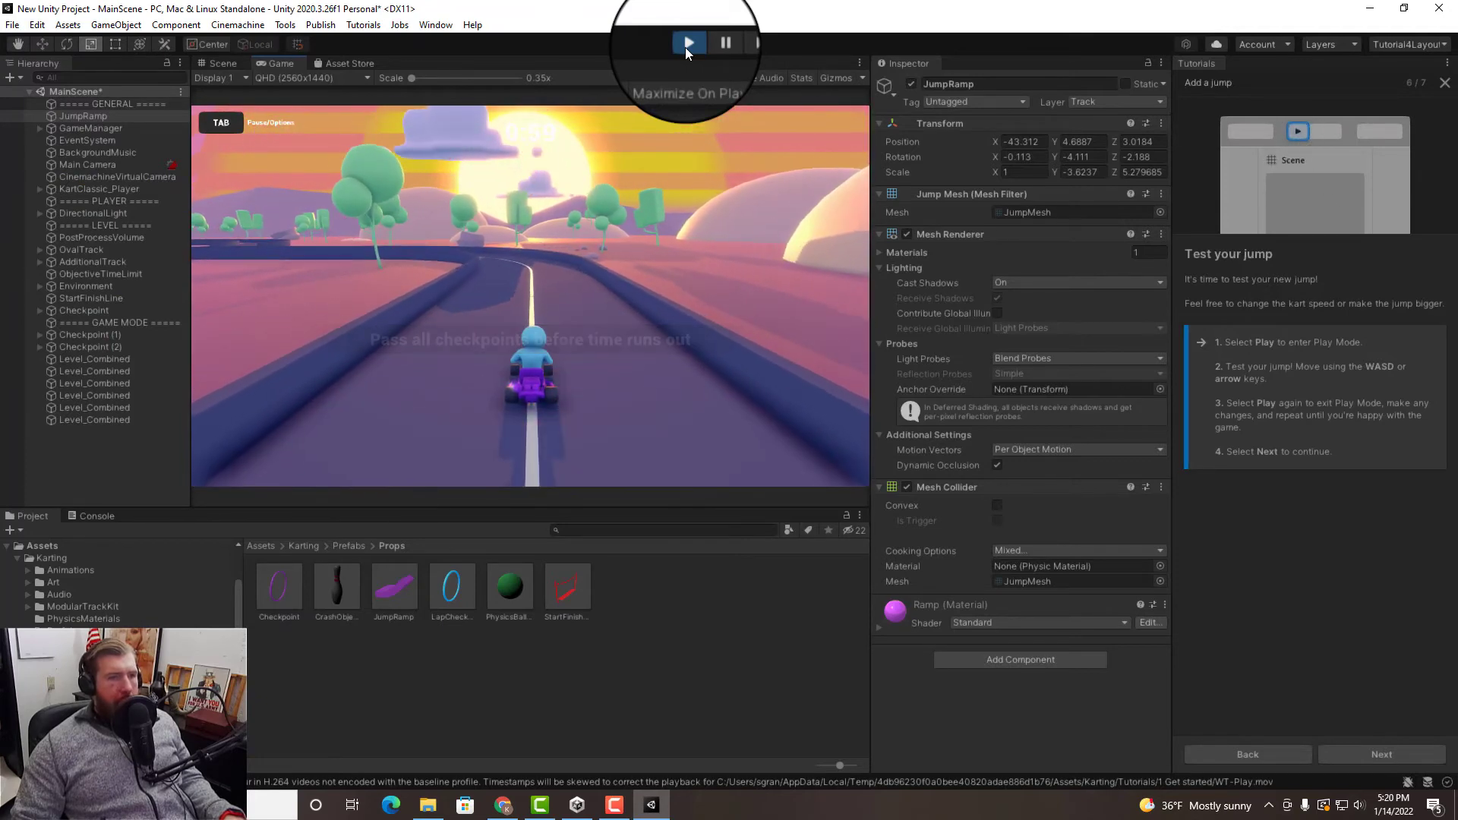
pyautogui.press('a')
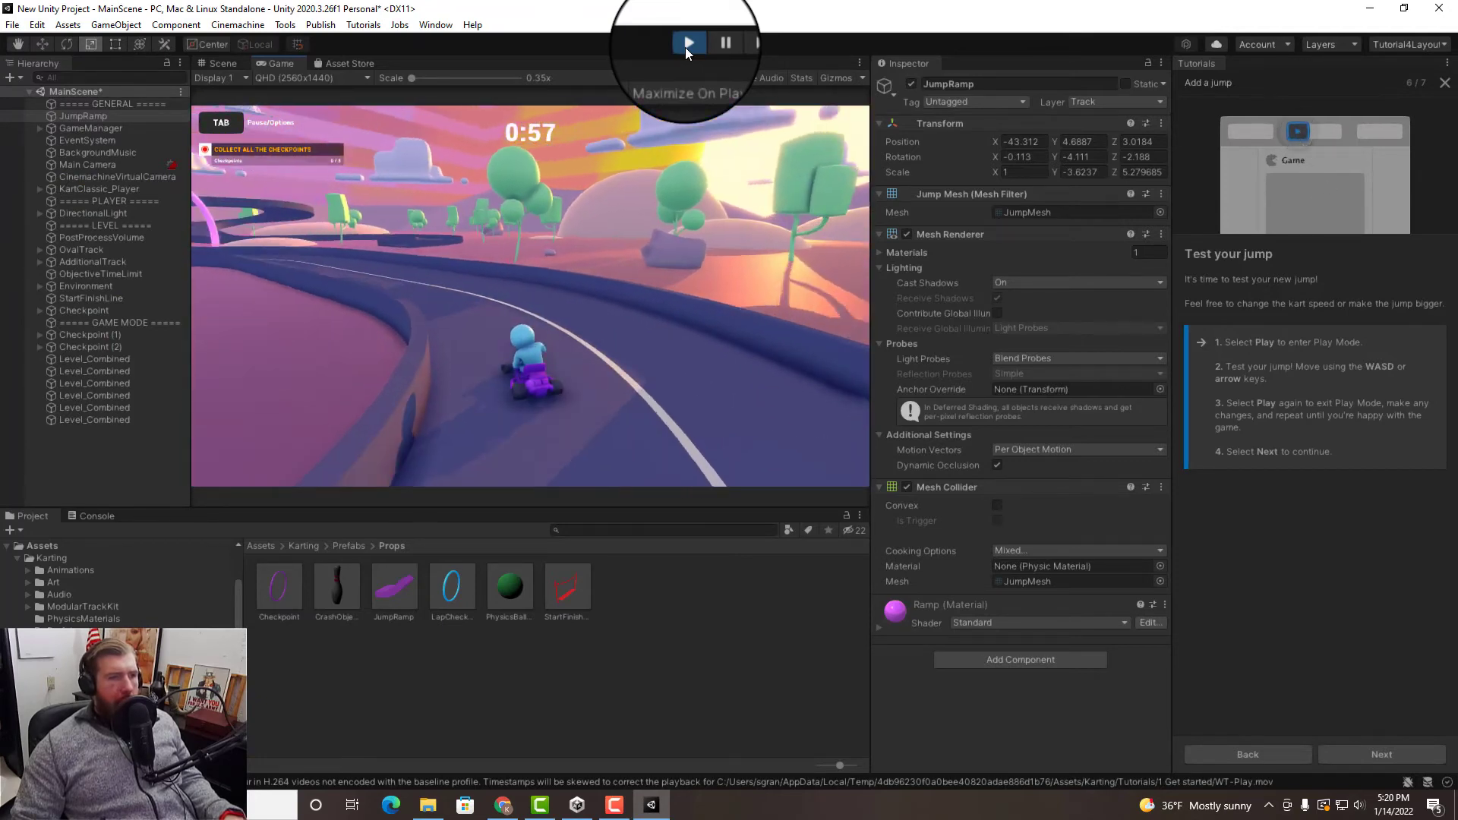
pyautogui.press('a')
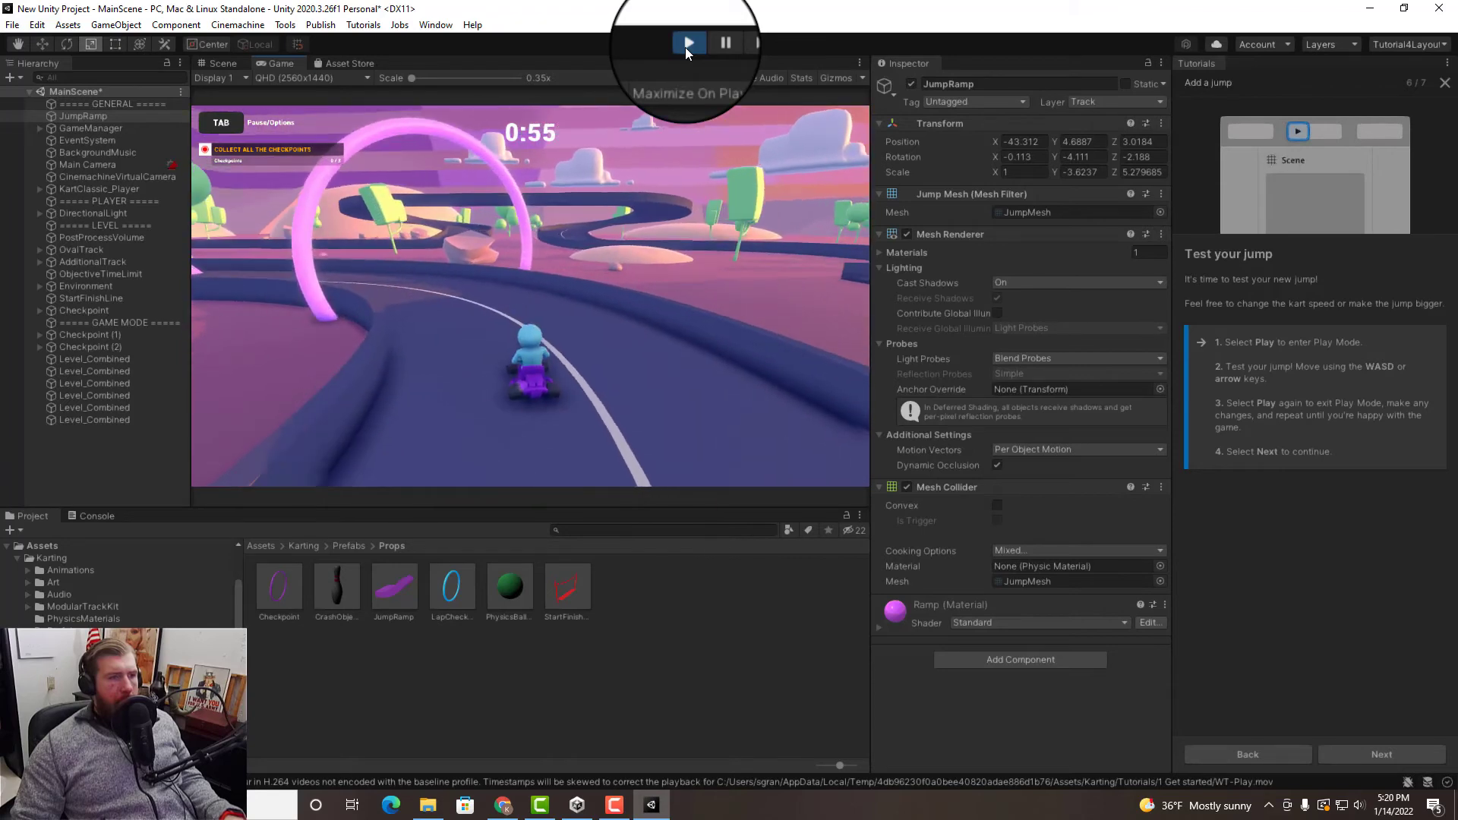
pyautogui.press('w')
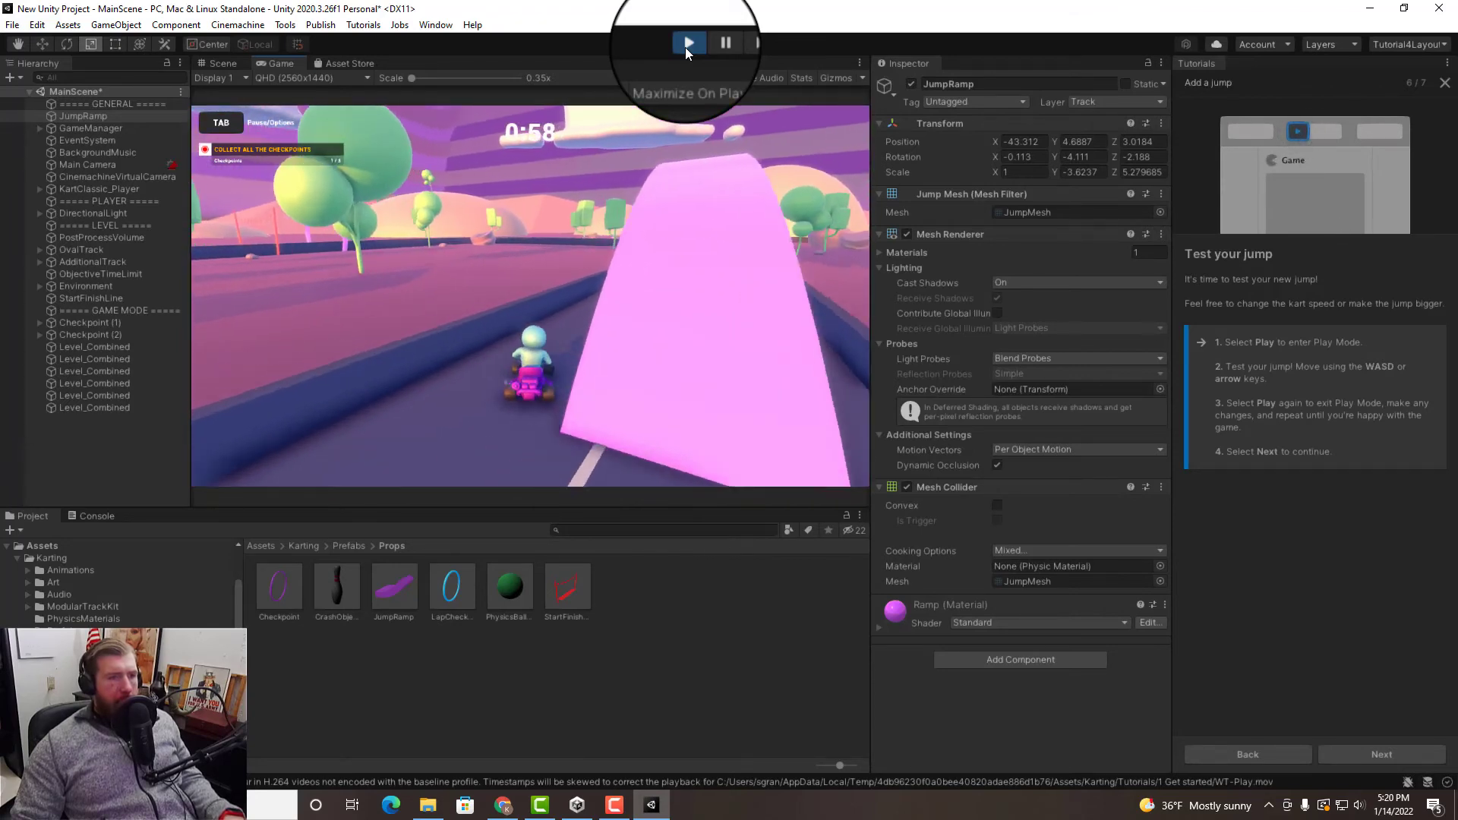
# Step: Reverse the kart back past the ramp, line it up with the ramp's centre and drive over the jump
pyautogui.press('d')
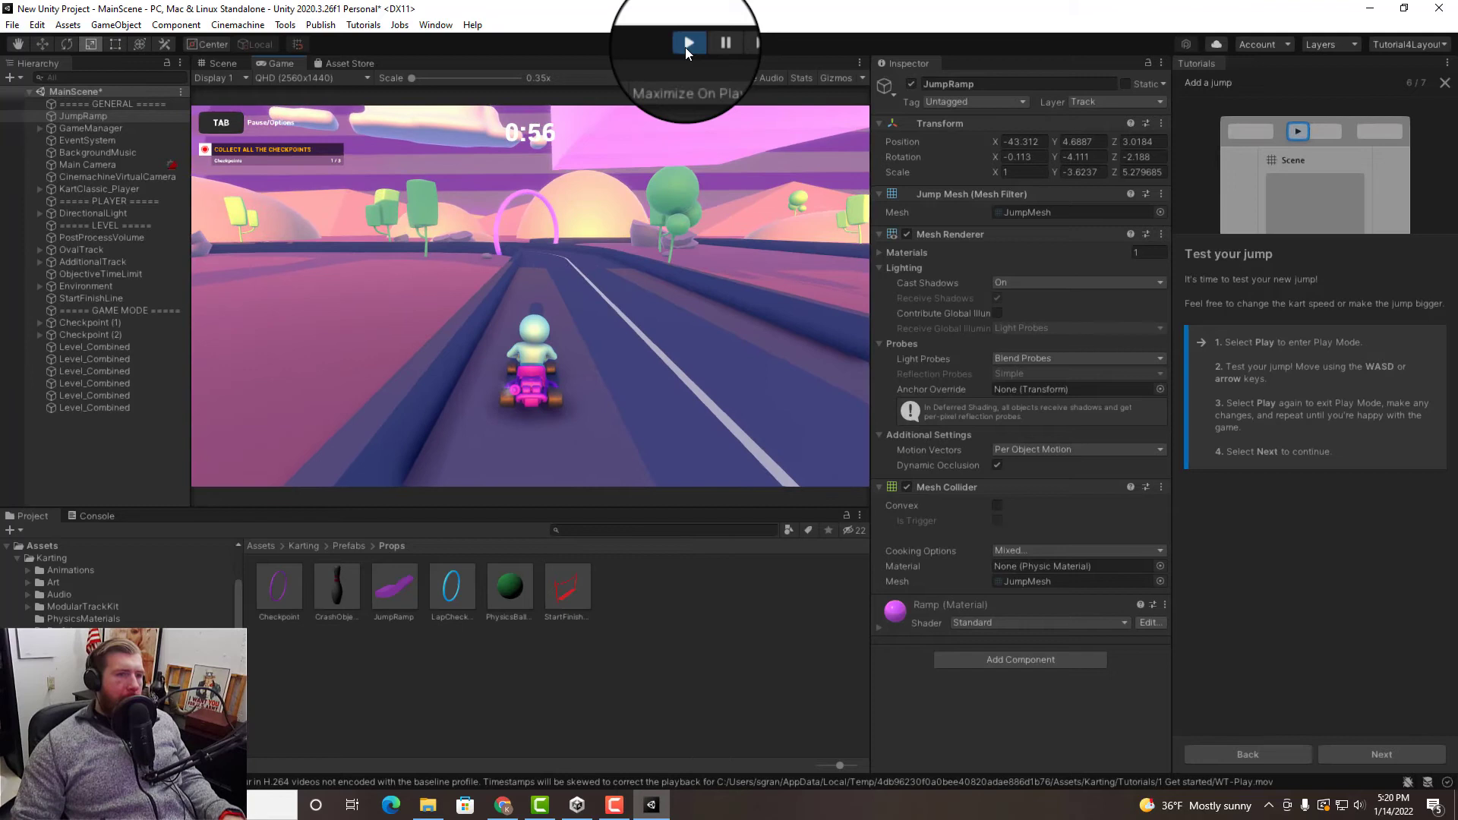
pyautogui.press('w')
pyautogui.press('s')
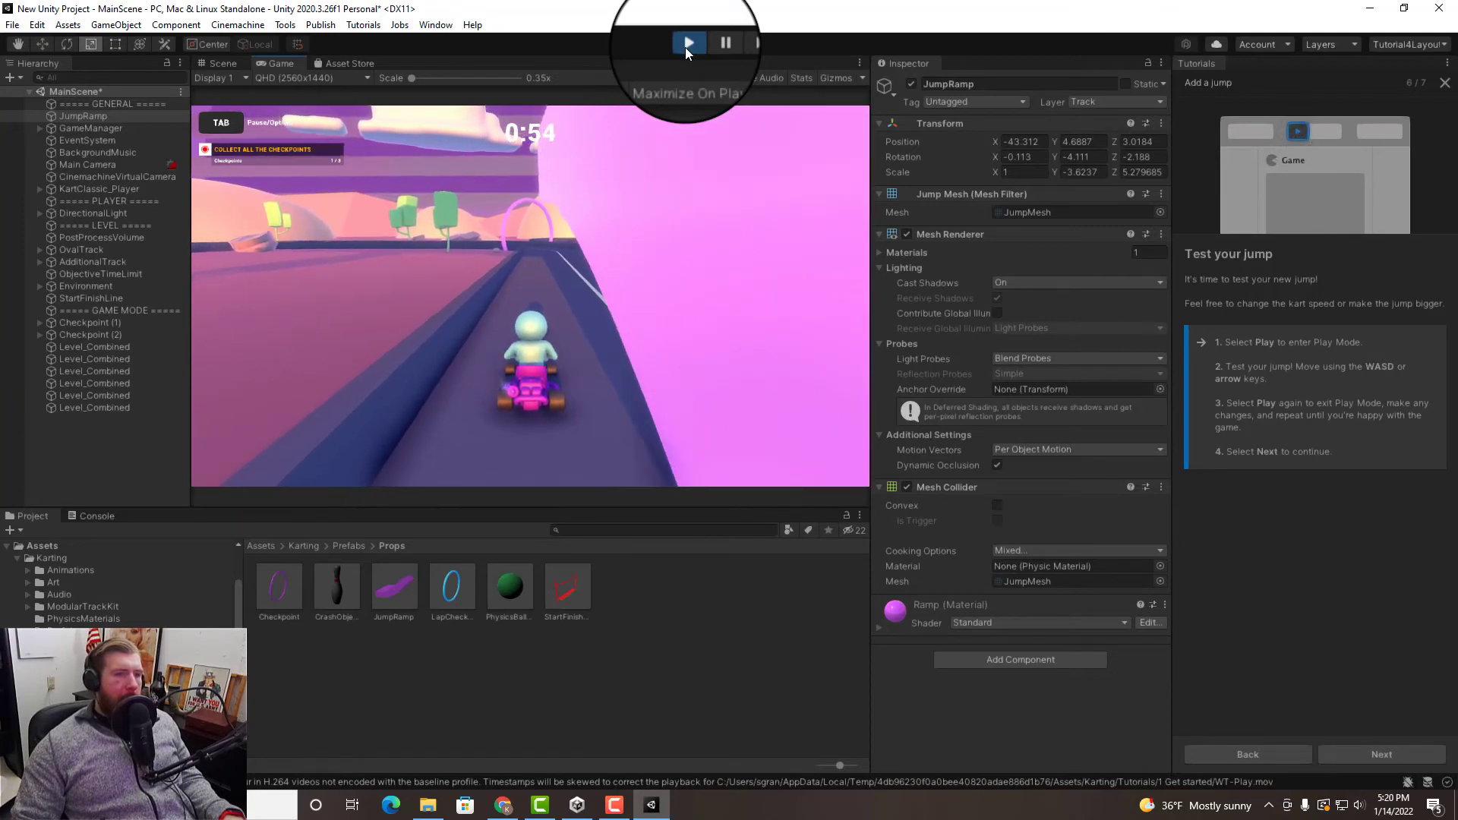
pyautogui.press('d')
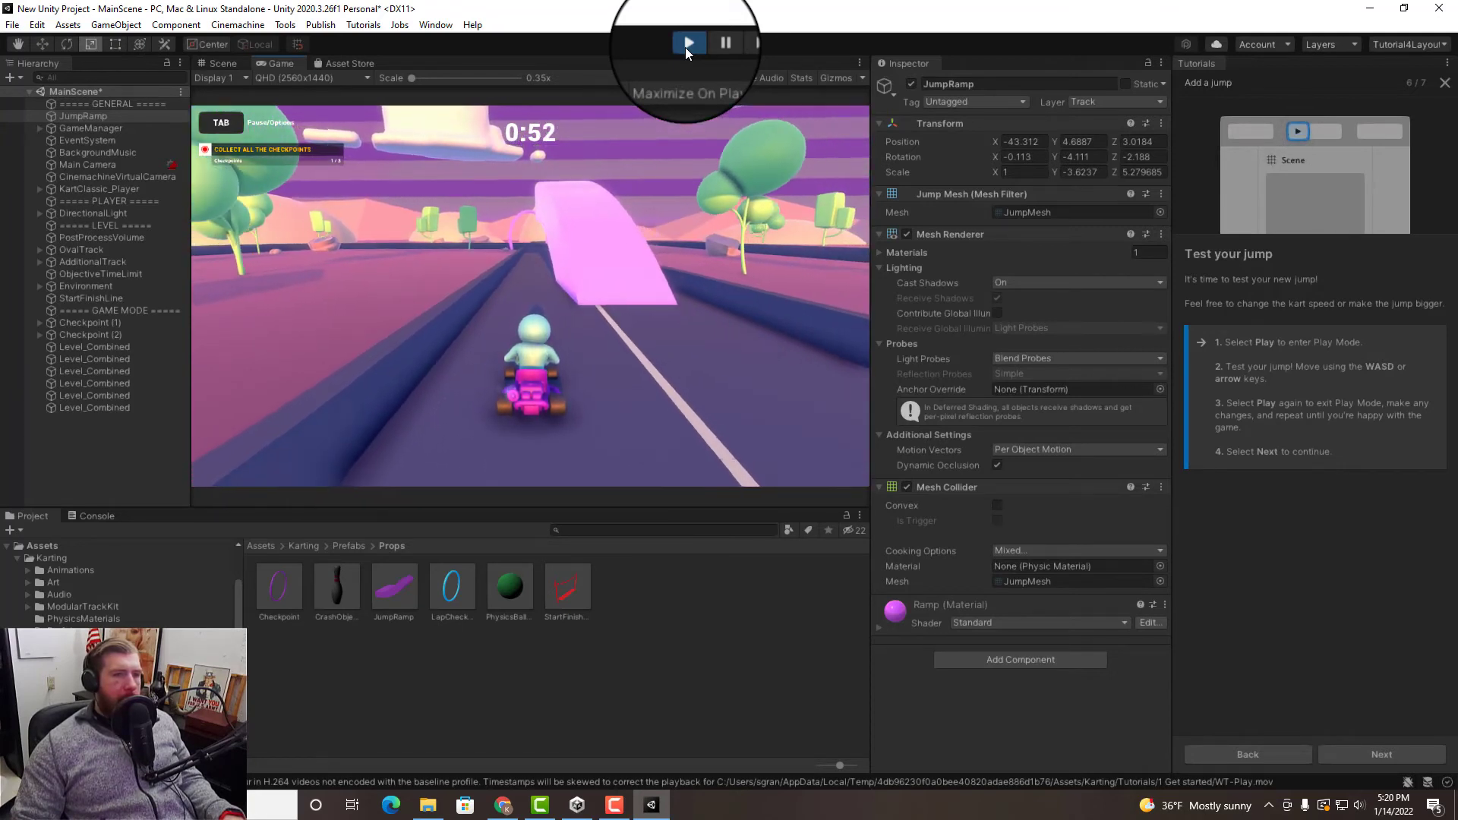
pyautogui.press('w')
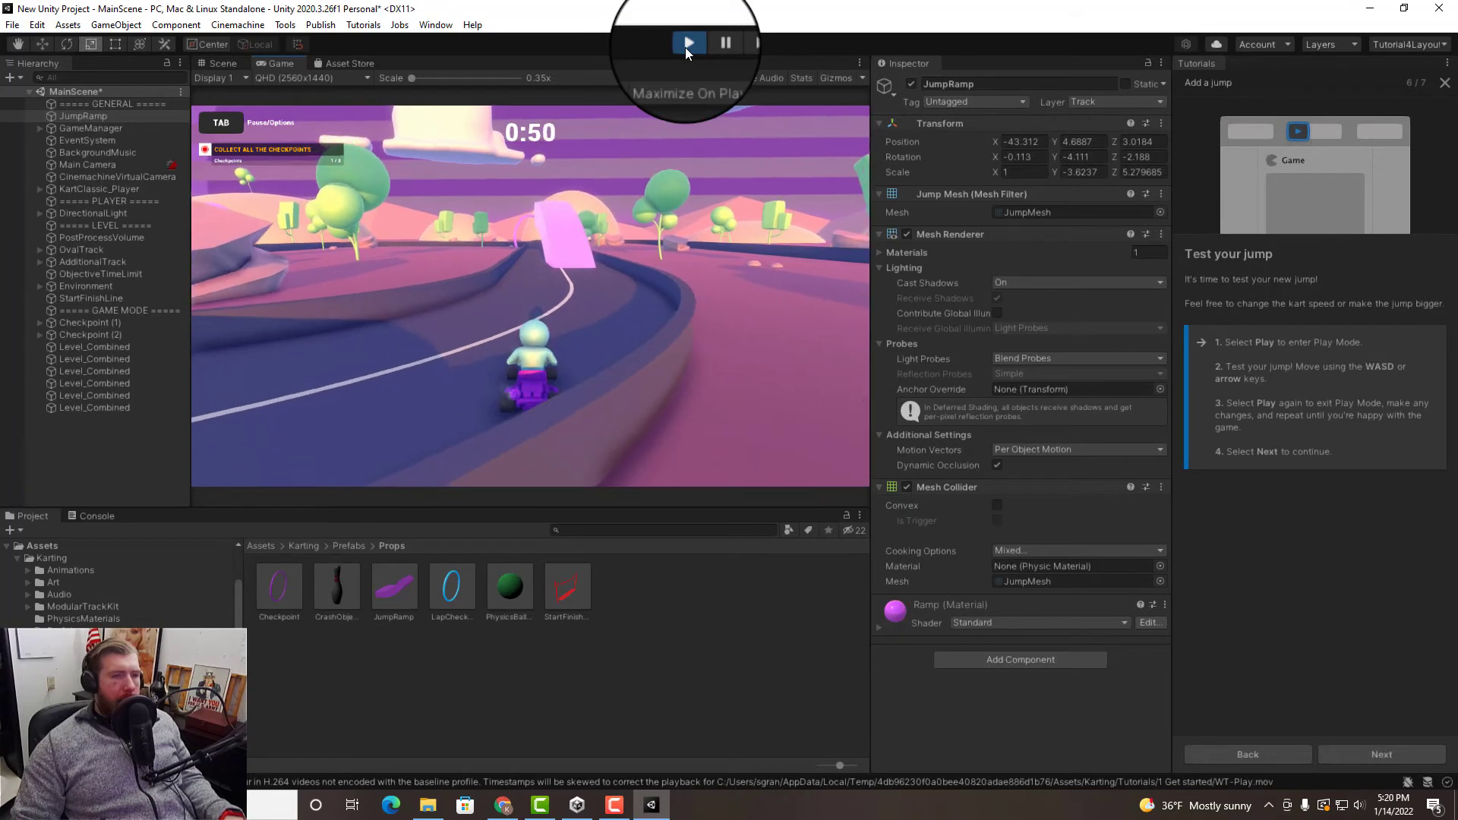
pyautogui.press('w')
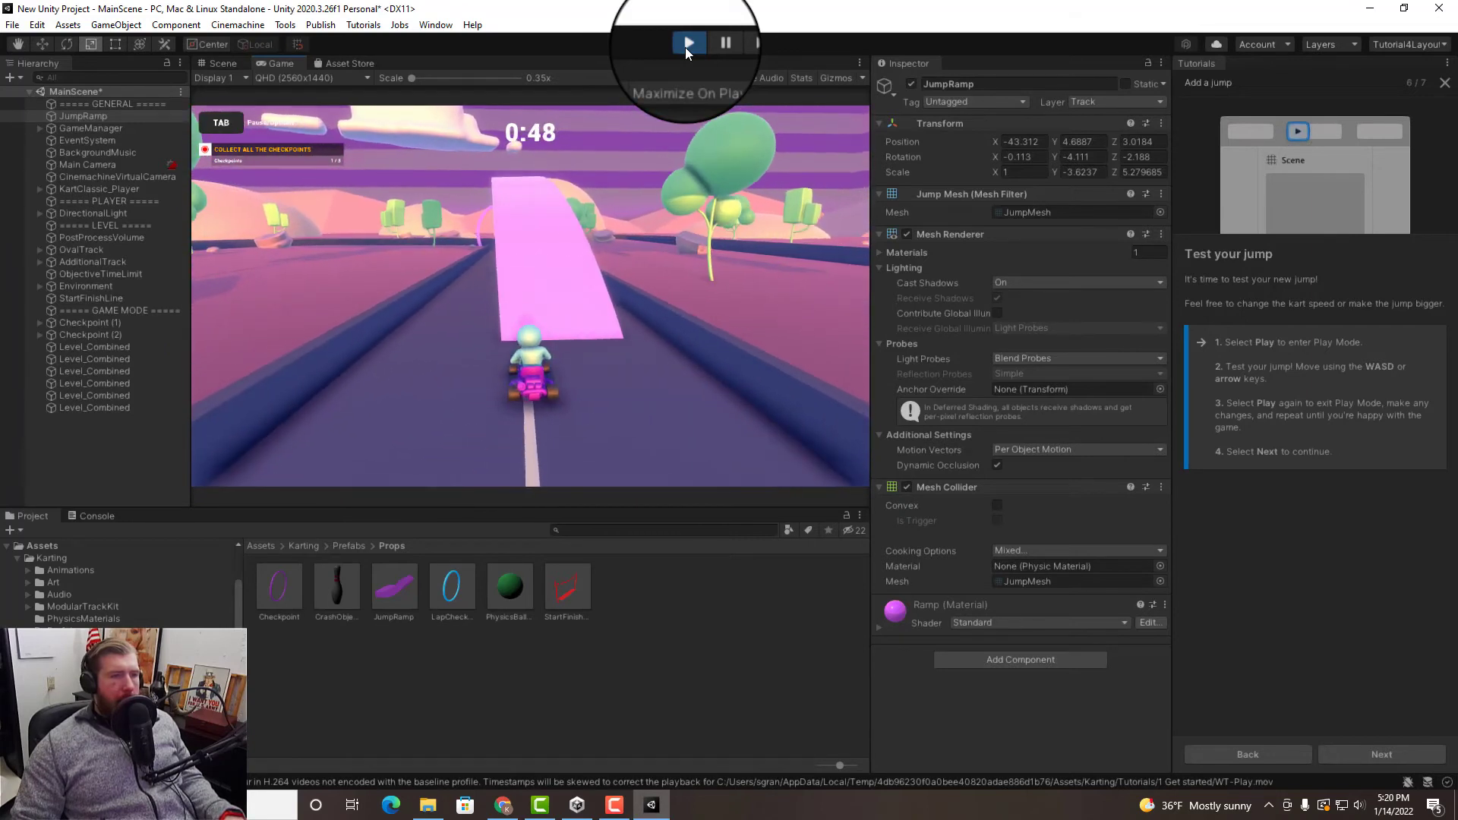
pyautogui.press('w')
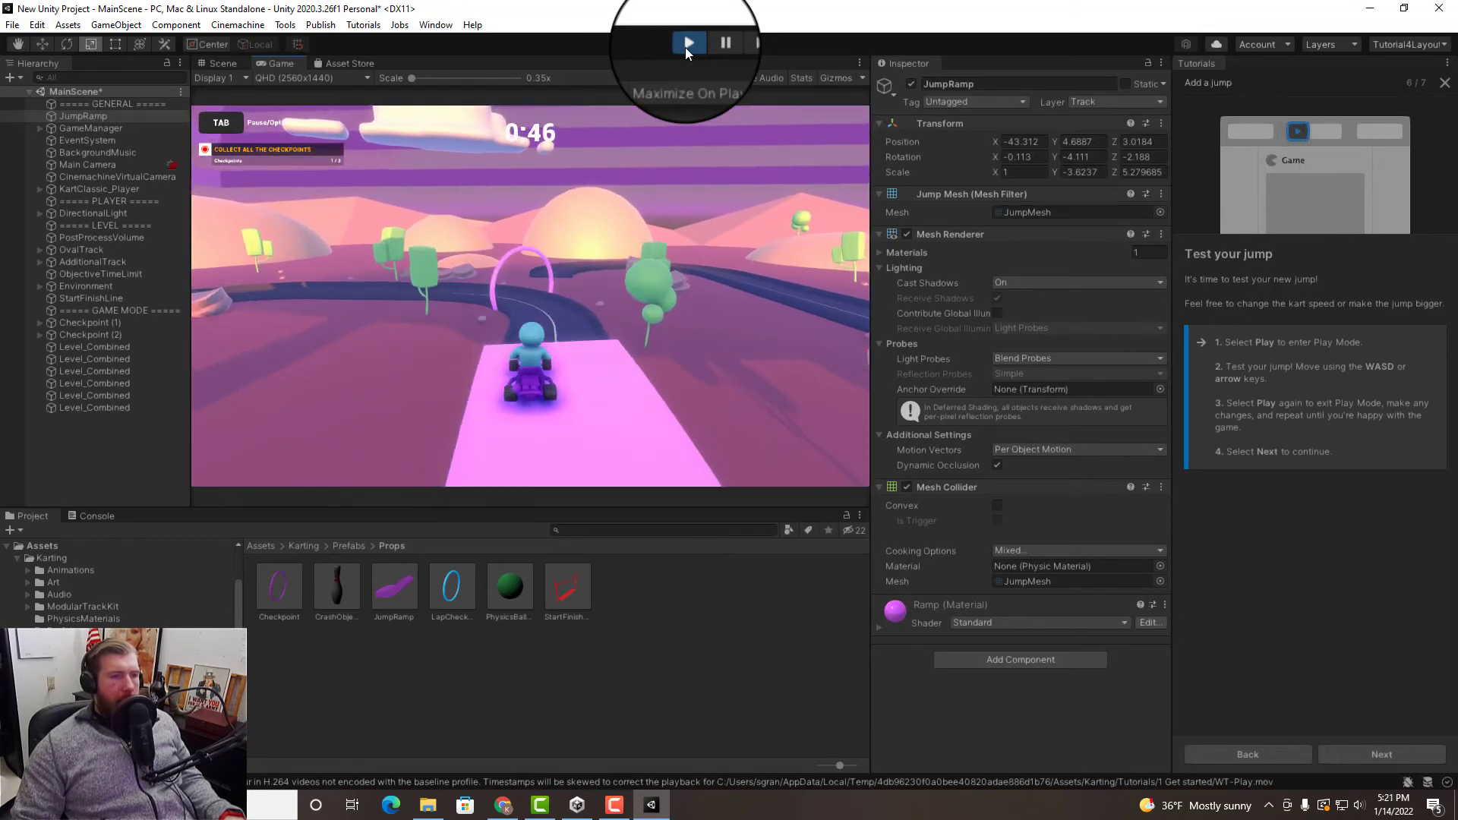
pyautogui.press('w')
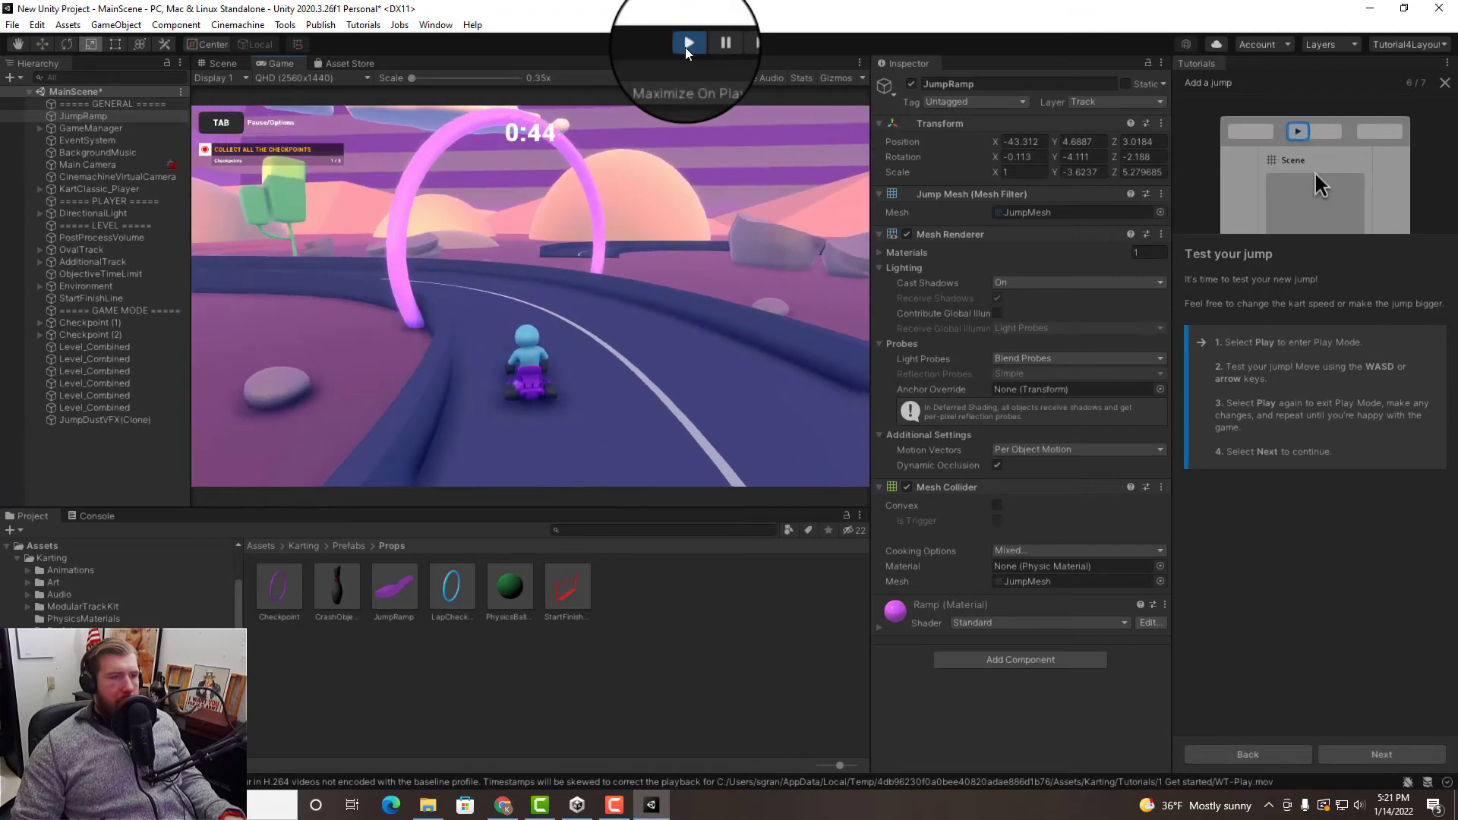
# Step: Drive the kart through the remaining checkpoints to finish the race, and exit Play Mode
pyautogui.press('w')
pyautogui.press('a')
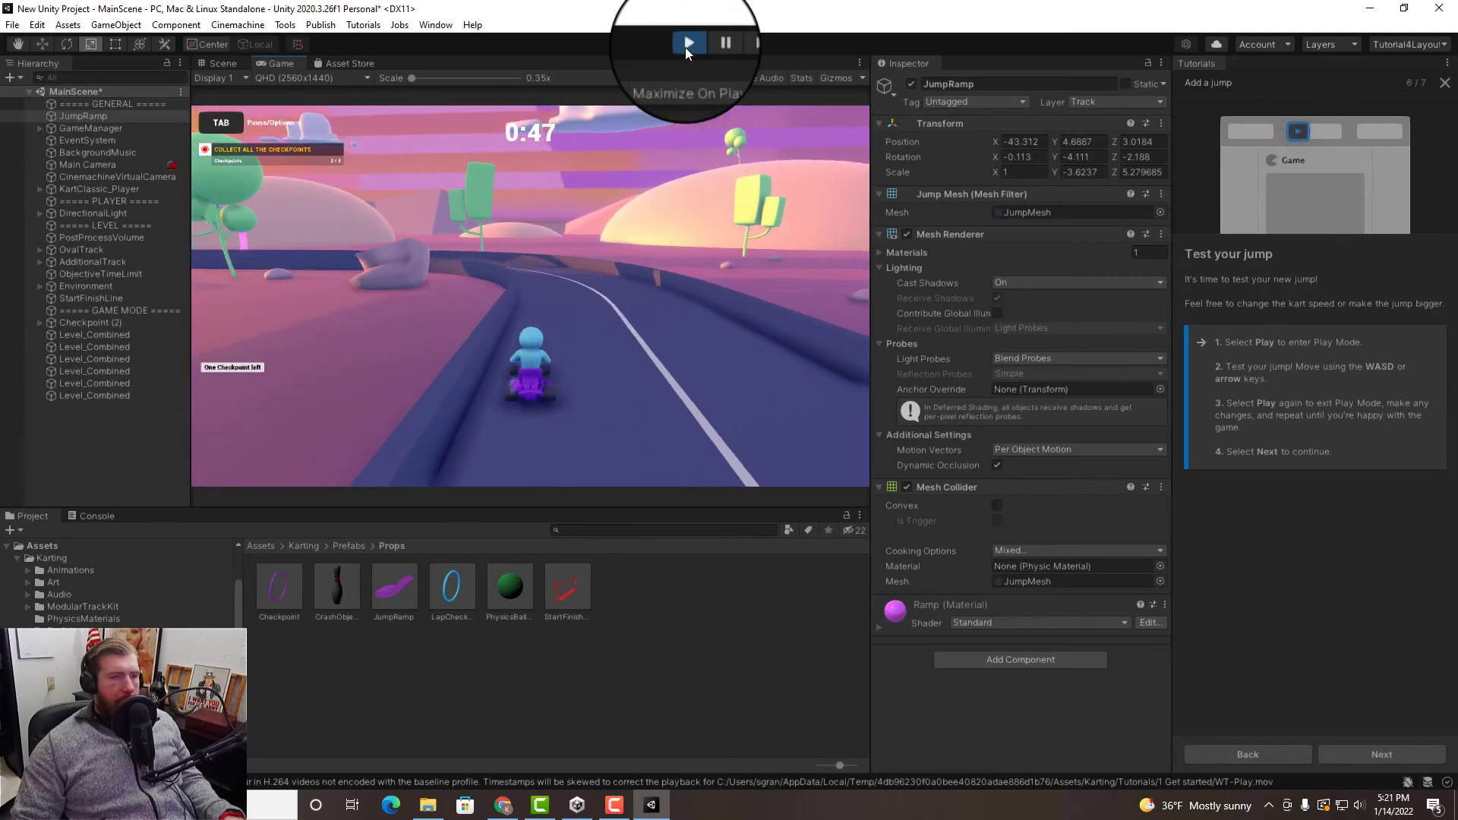
pyautogui.press('w')
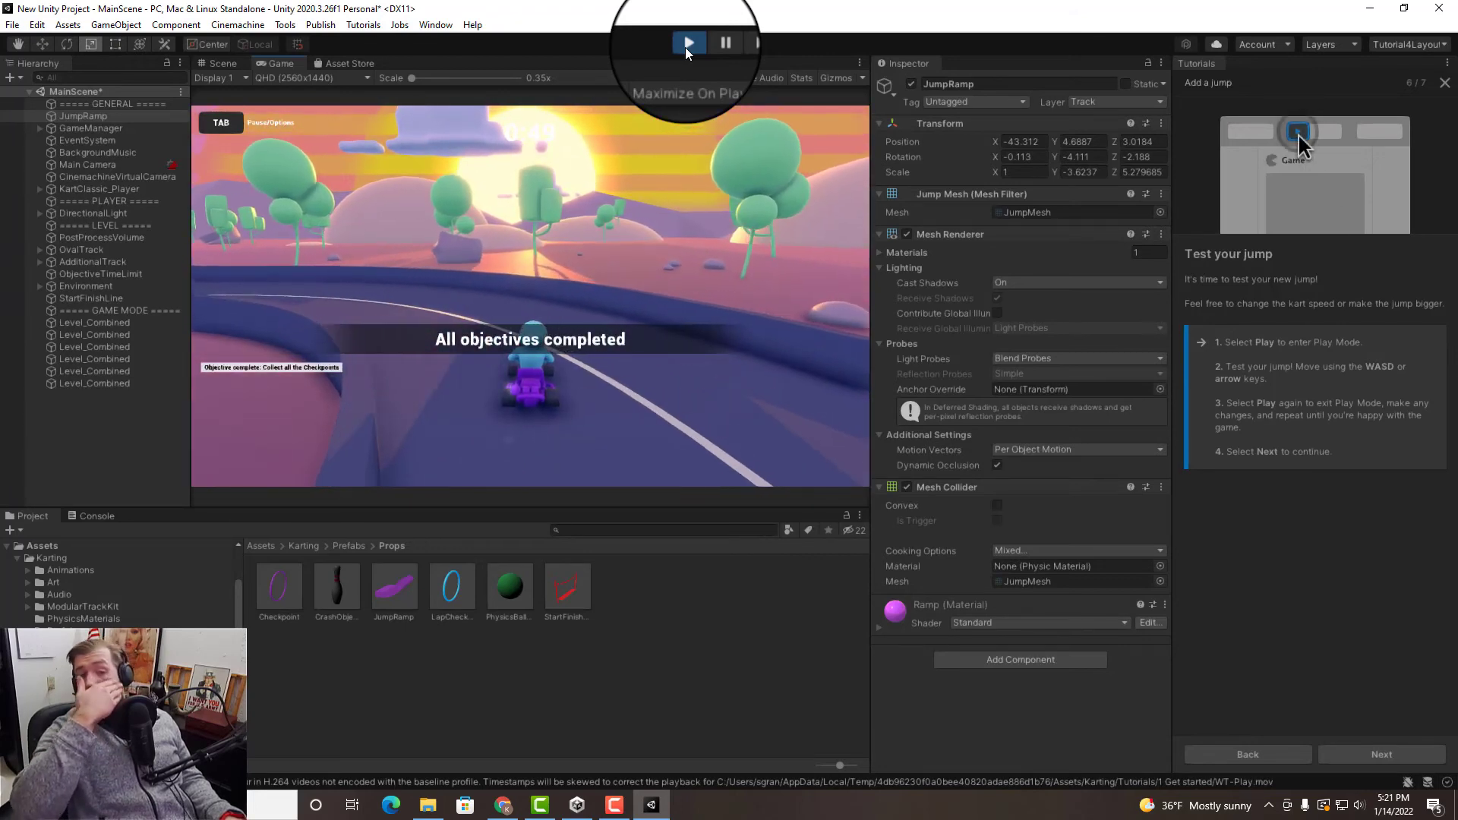
pyautogui.click(685, 44)
# Step: Finish the Add a jump tutorial, and open and start the Build, publish, & BONUS tutorial
pyautogui.click(1370, 754)
pyautogui.click(1232, 431)
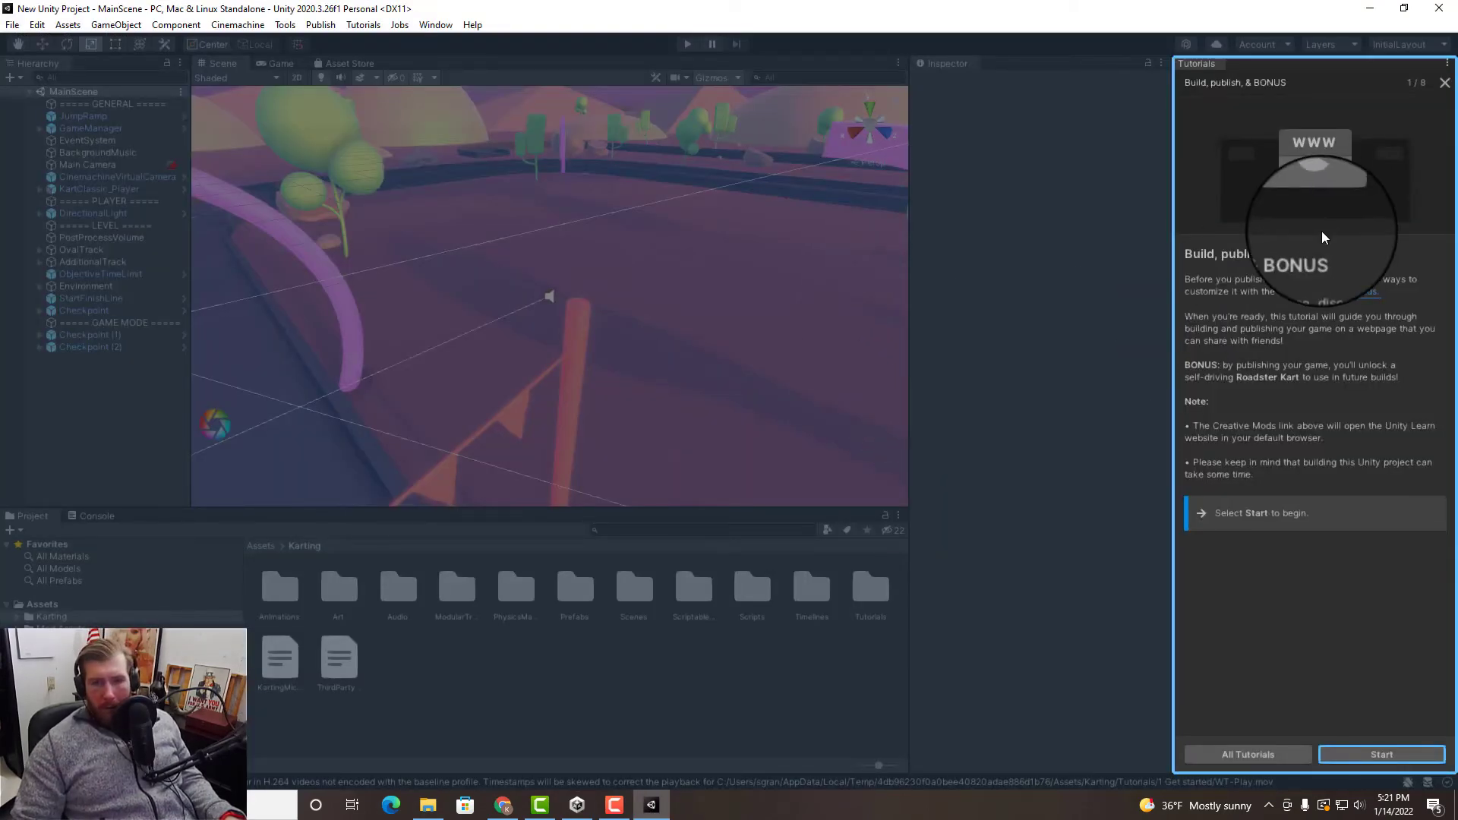
pyautogui.click(1375, 758)
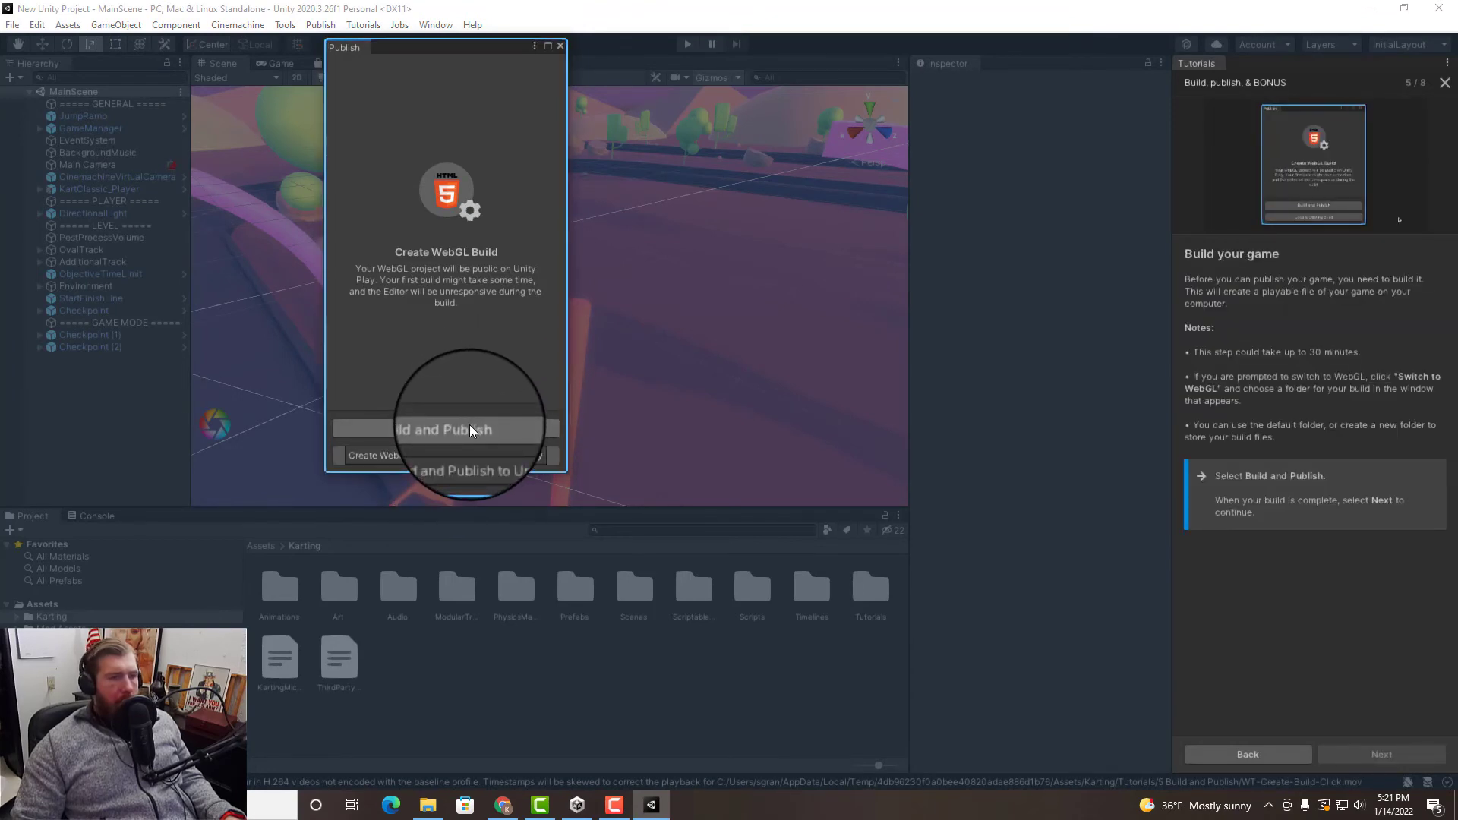
# Step: Build and publish the game, switching the platform to WebGL and using the default WebGL Builds folder
pyautogui.click(470, 428)
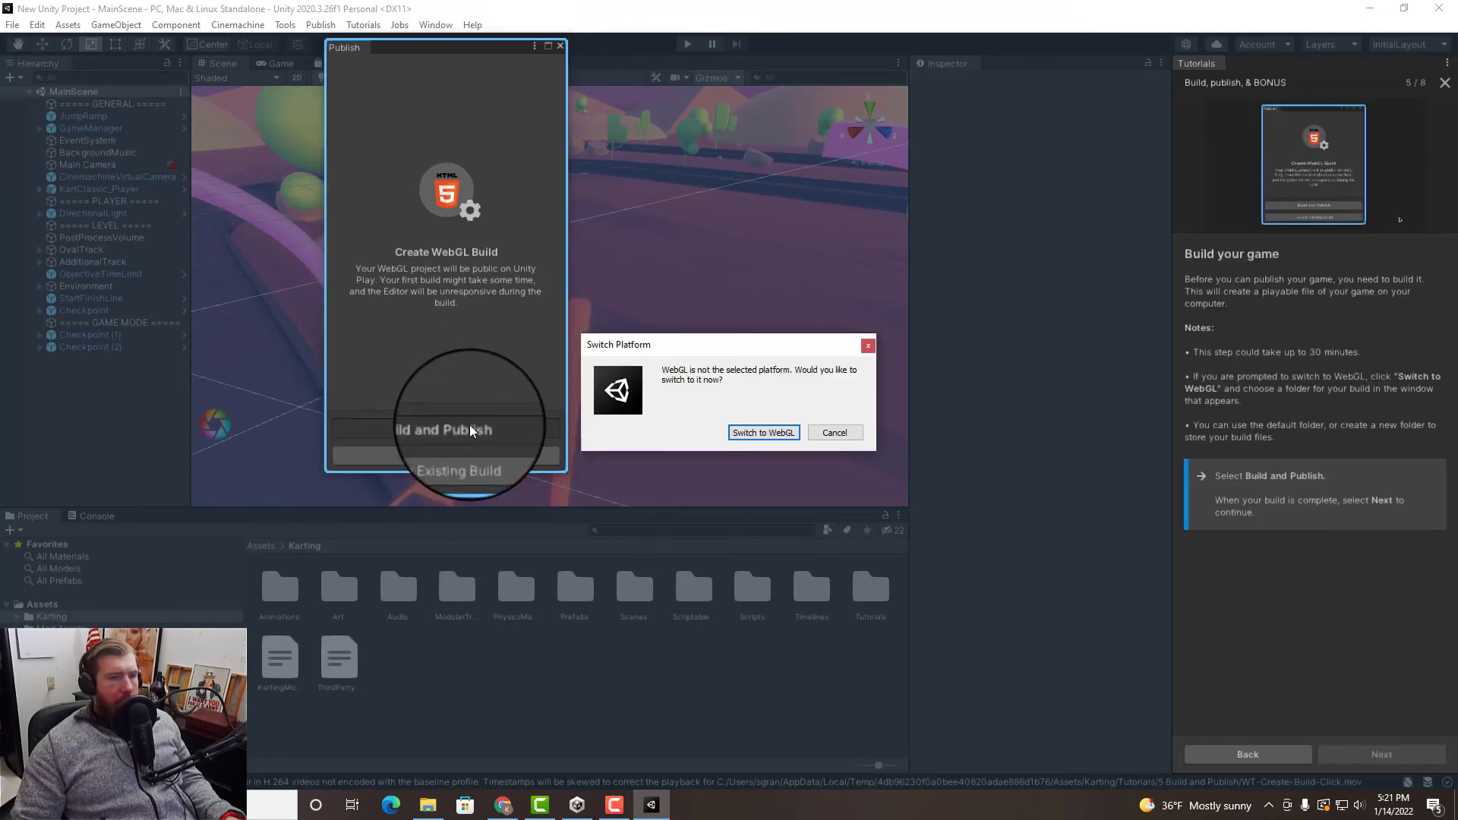
pyautogui.click(756, 434)
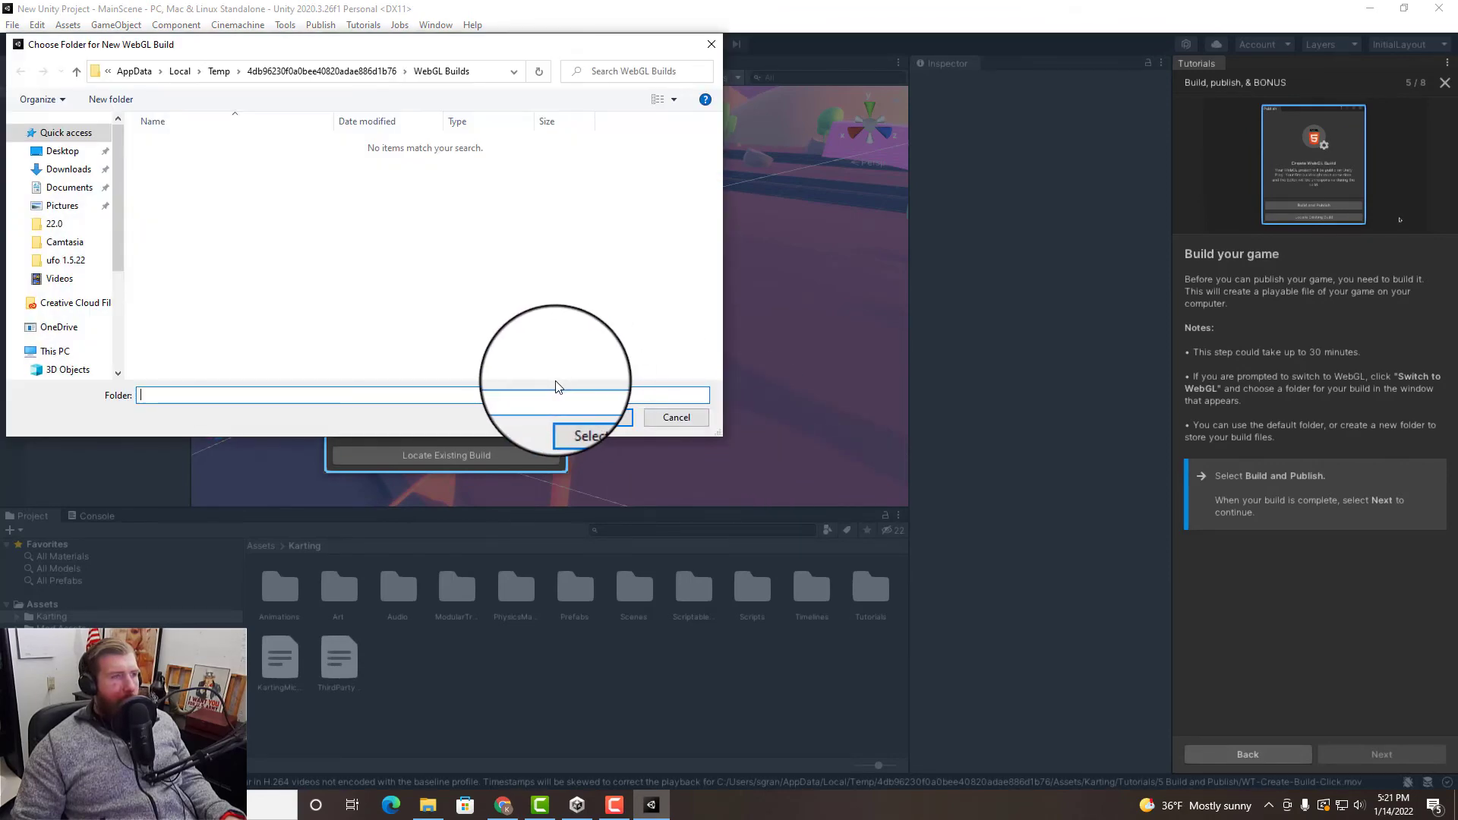
pyautogui.click(571, 417)
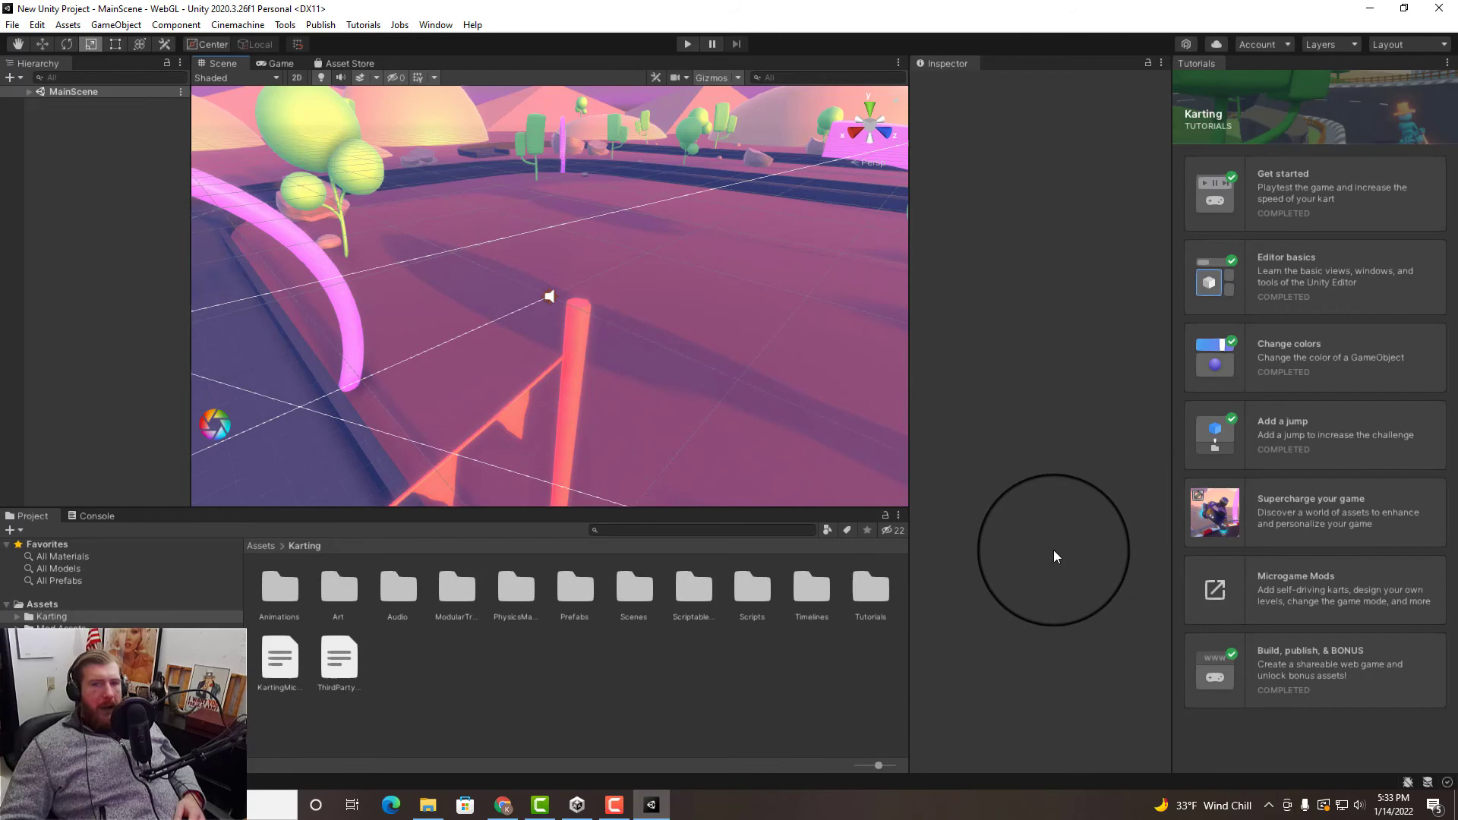
# Step: Switch to the browser and view the published game's edit page on Unity Play
pyautogui.click(657, 810)
pyautogui.click(658, 811)
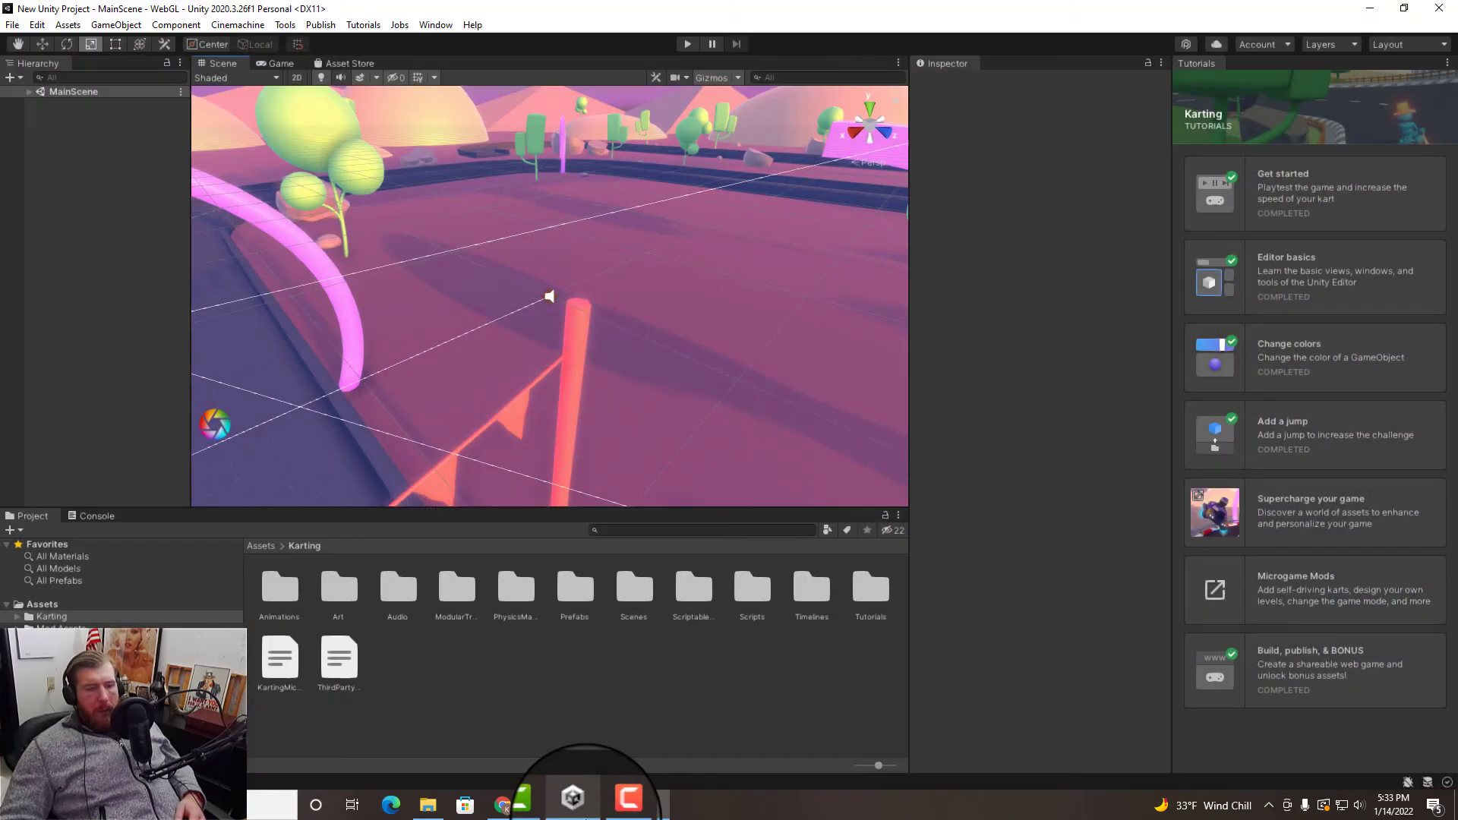
pyautogui.click(658, 812)
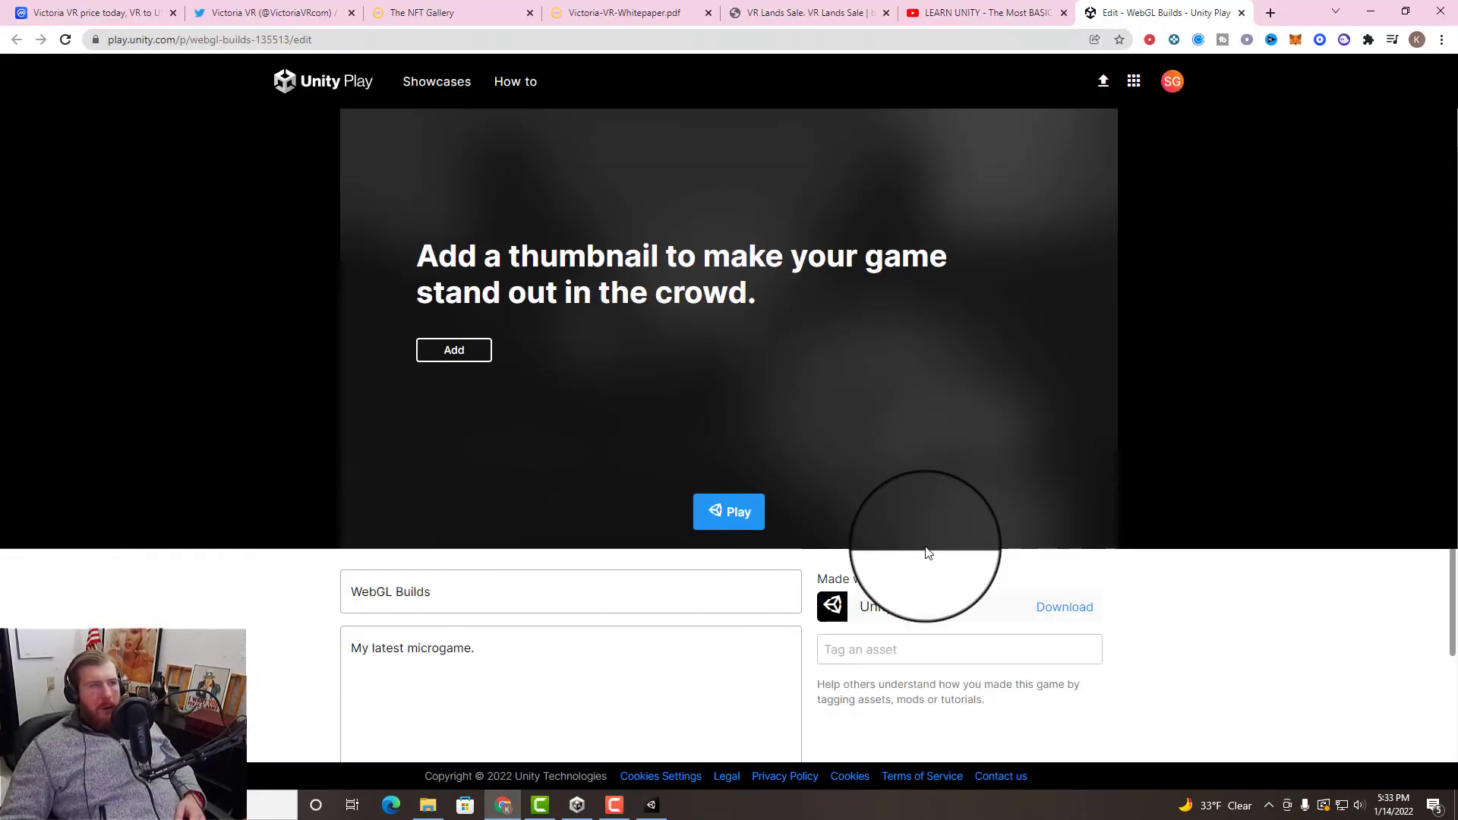